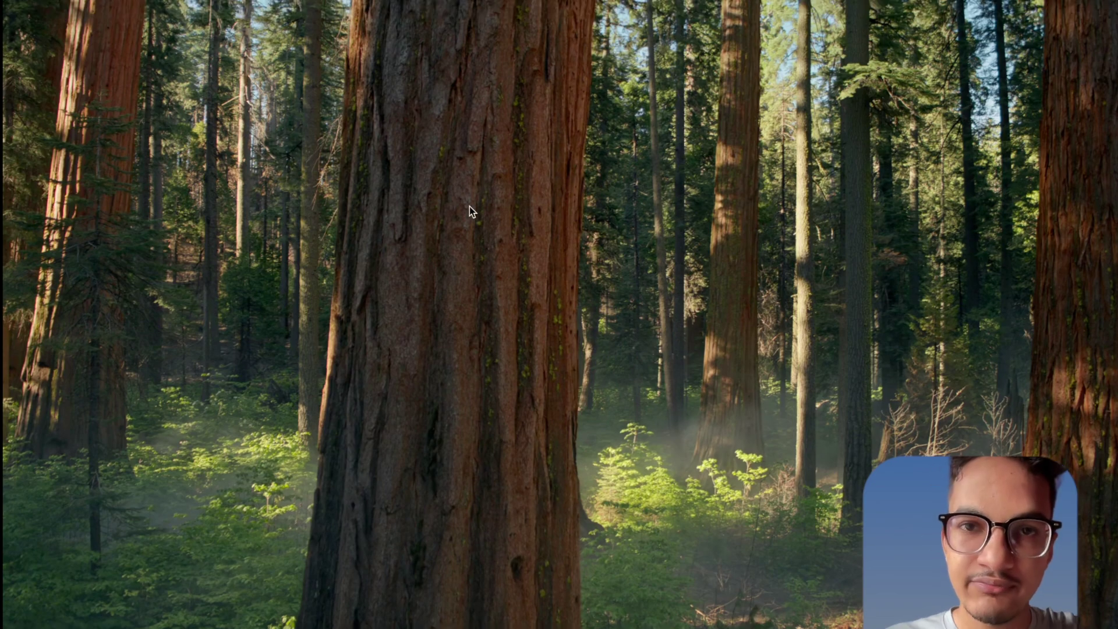
Launch Terminal and start a yt command with the copied YouTube link pasted in quotes.
key(super+space)
text(ter)
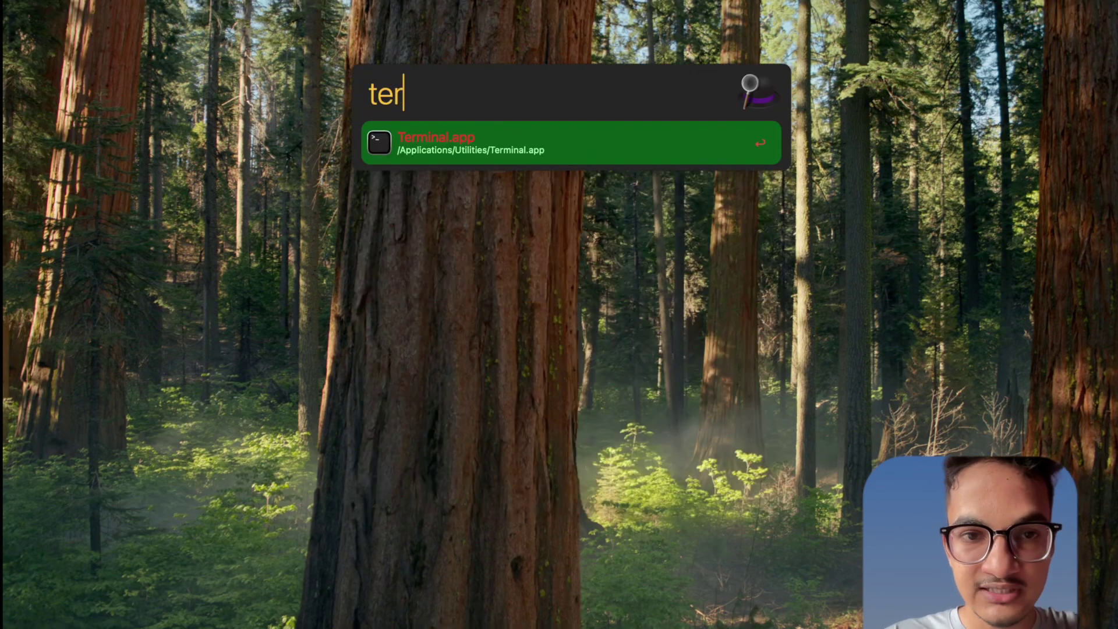
key(Return)
text(yt ")
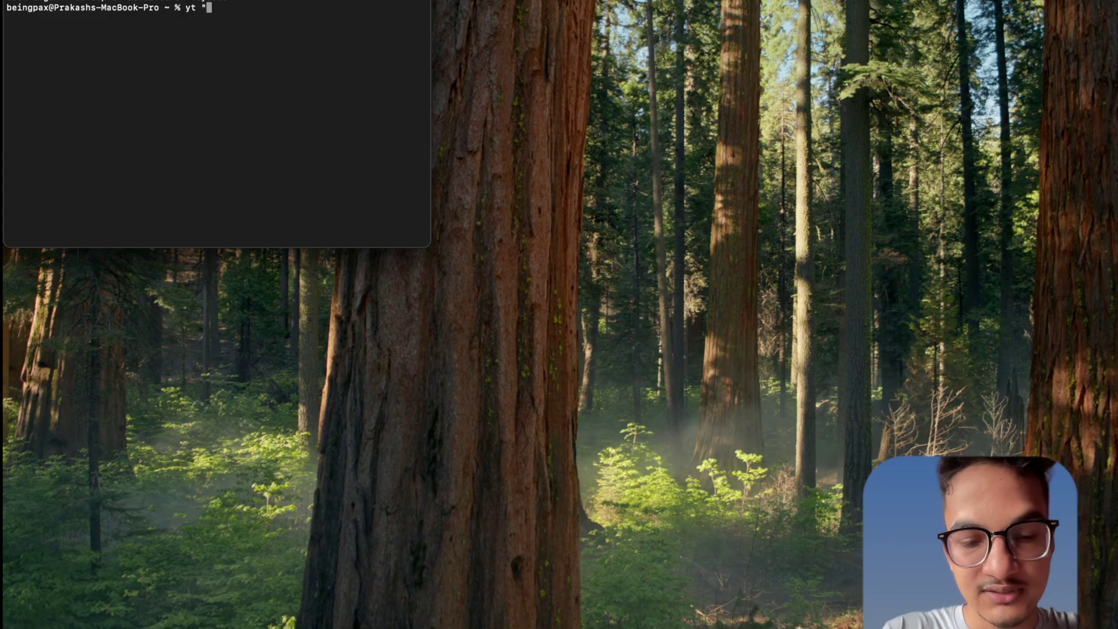
key(super+shift+v)
key(Right)
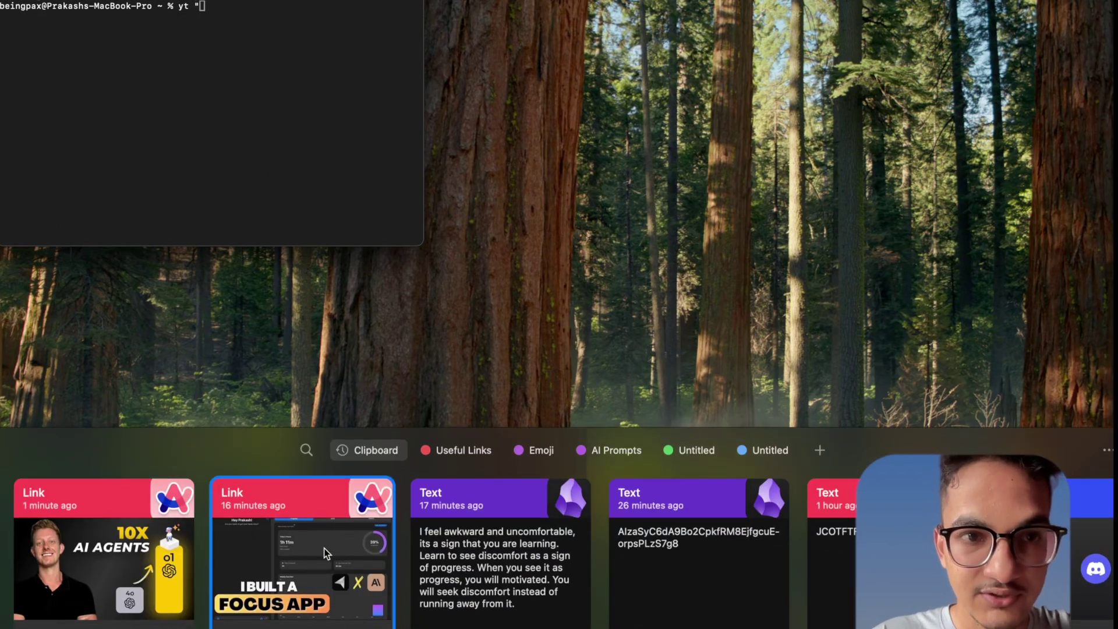
key(Return)
Pipe the video to fabric's write_essay pattern and run the command.
text(" |)
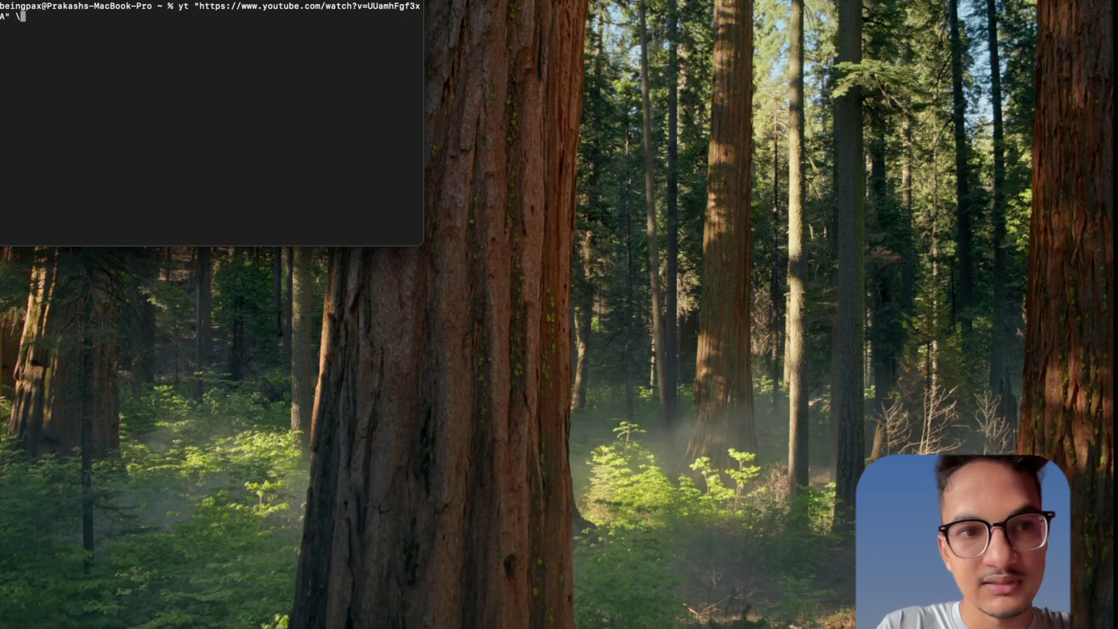
text( fabr)
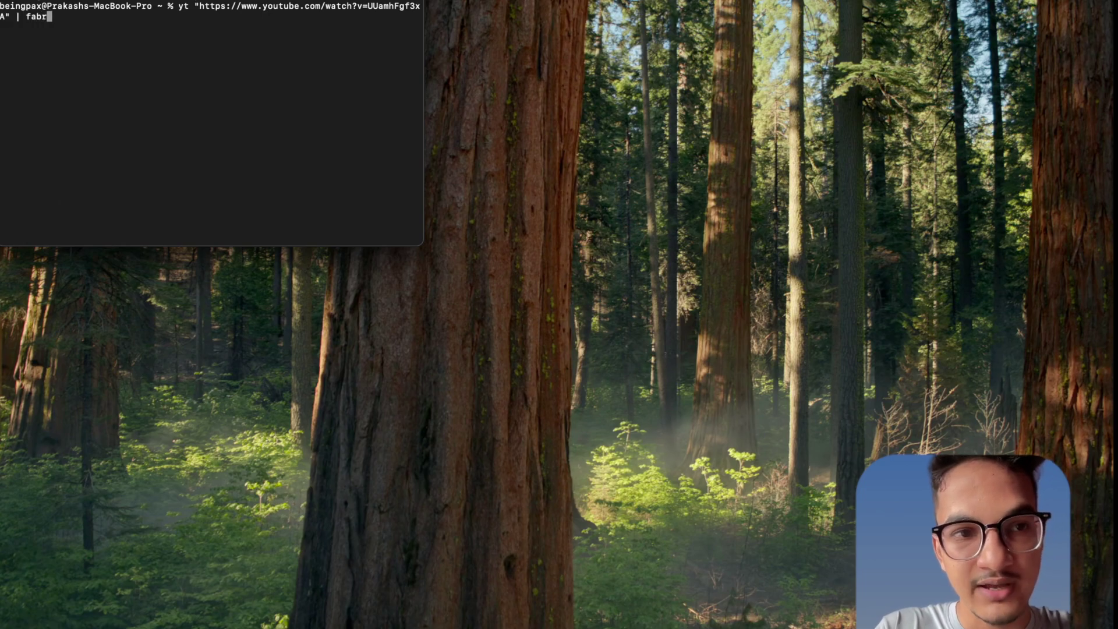
text(ic -p summ)
key(BackSpace)
key(BackSpace)
key(BackSpace)
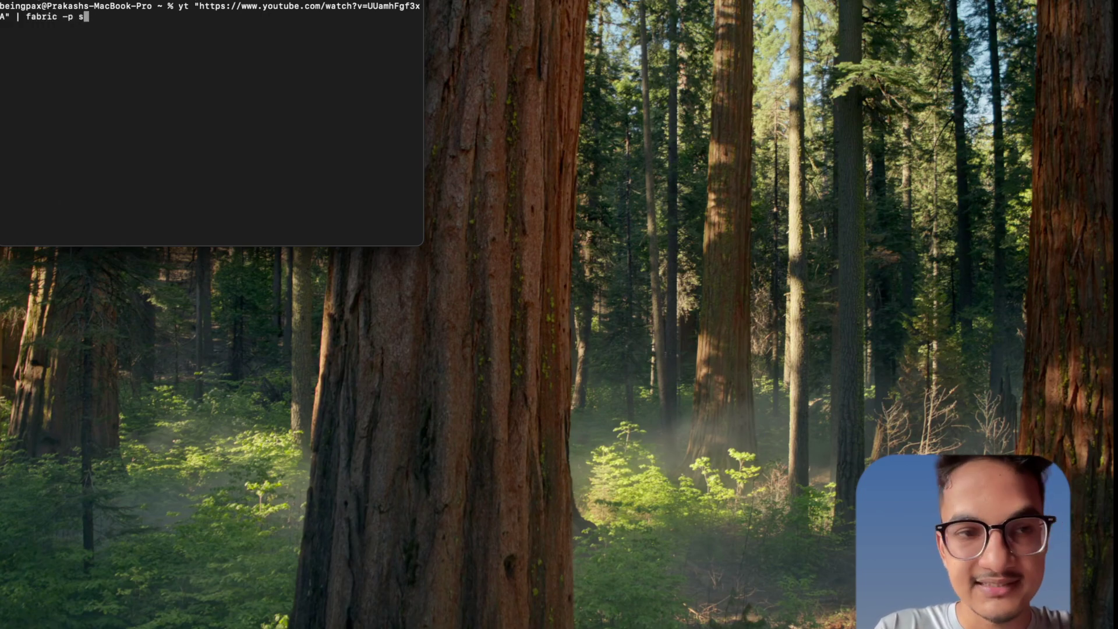
key(BackSpace)
text(write_essay)
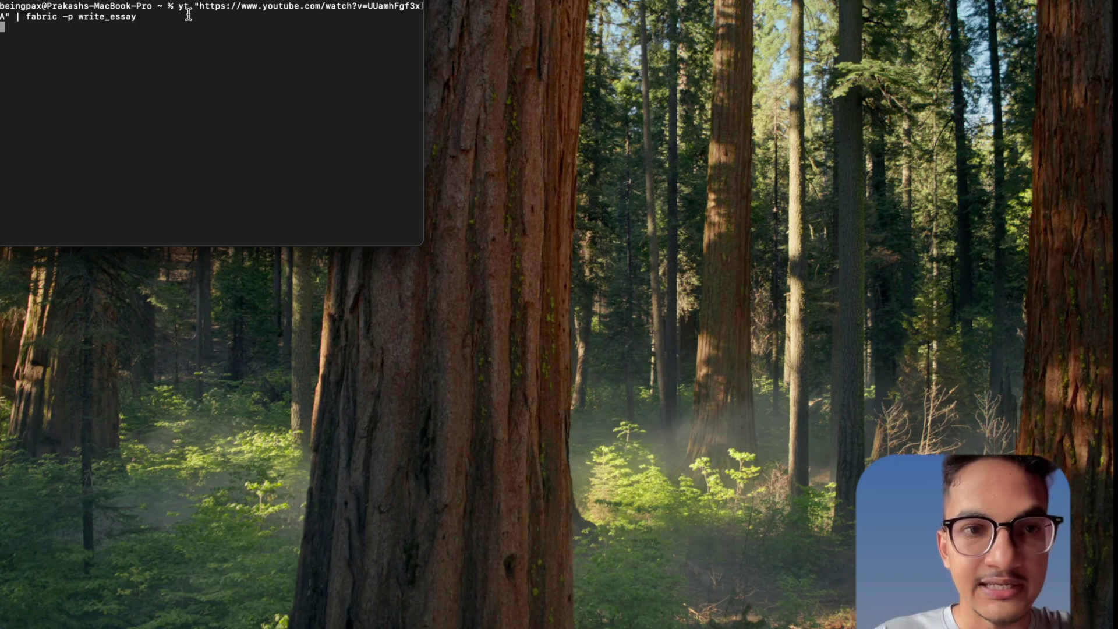
key(Return)
Enlarge and move the Terminal window to read the Gen Focus essay, then start a launcher search for 'fa'.
triple_click(186, 10)
click(144, 63)
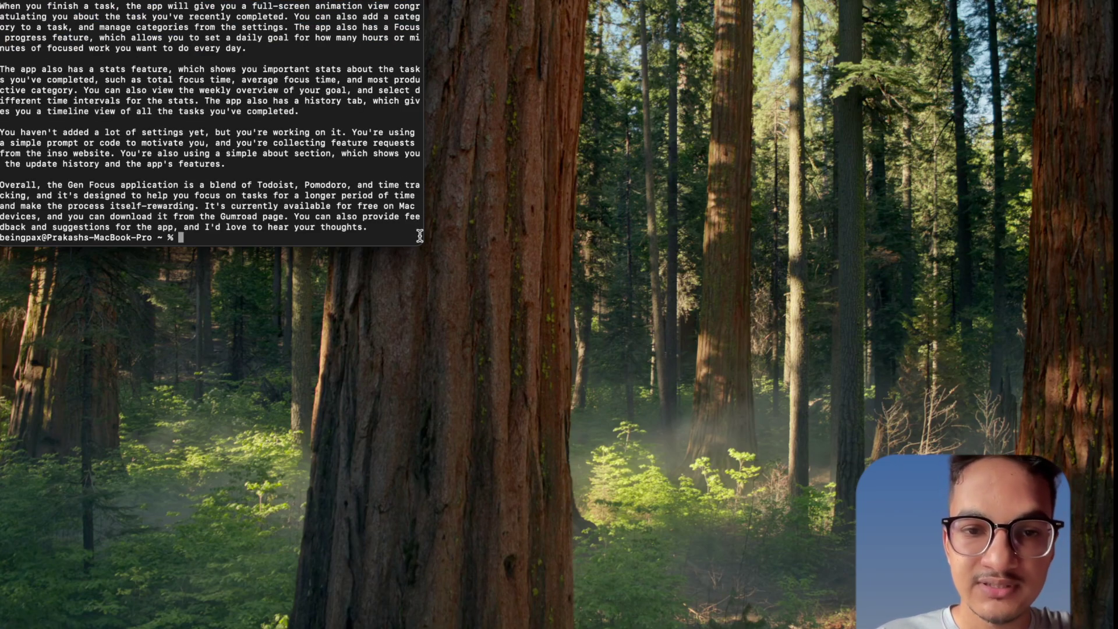
drag(420, 240, 749, 434)
scroll(431, 7, up, 3)
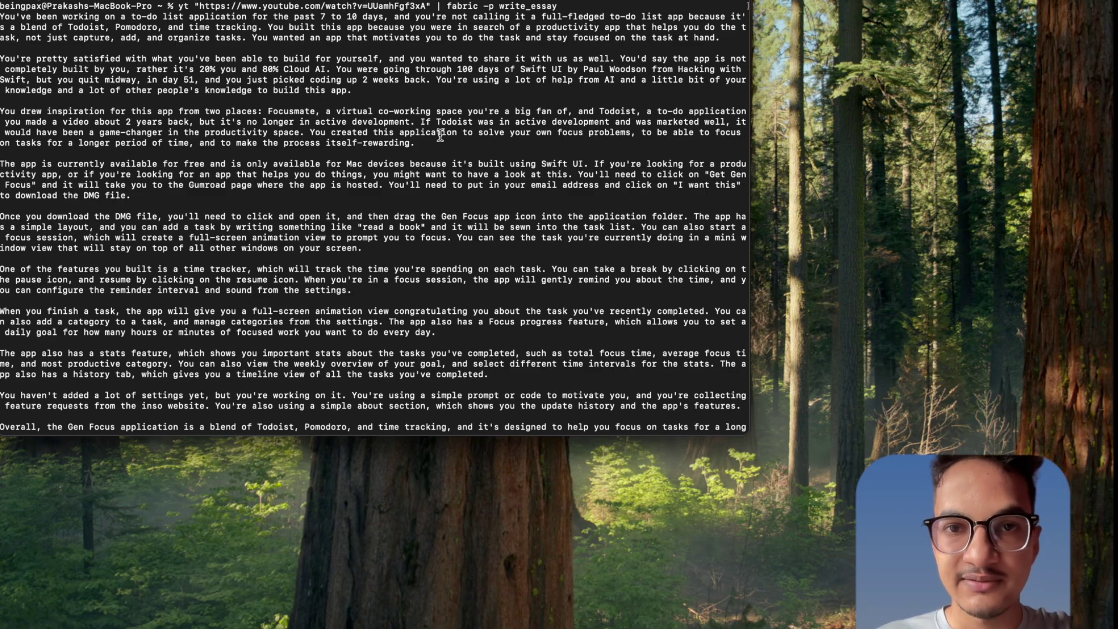
drag(196, 185, 404, 155)
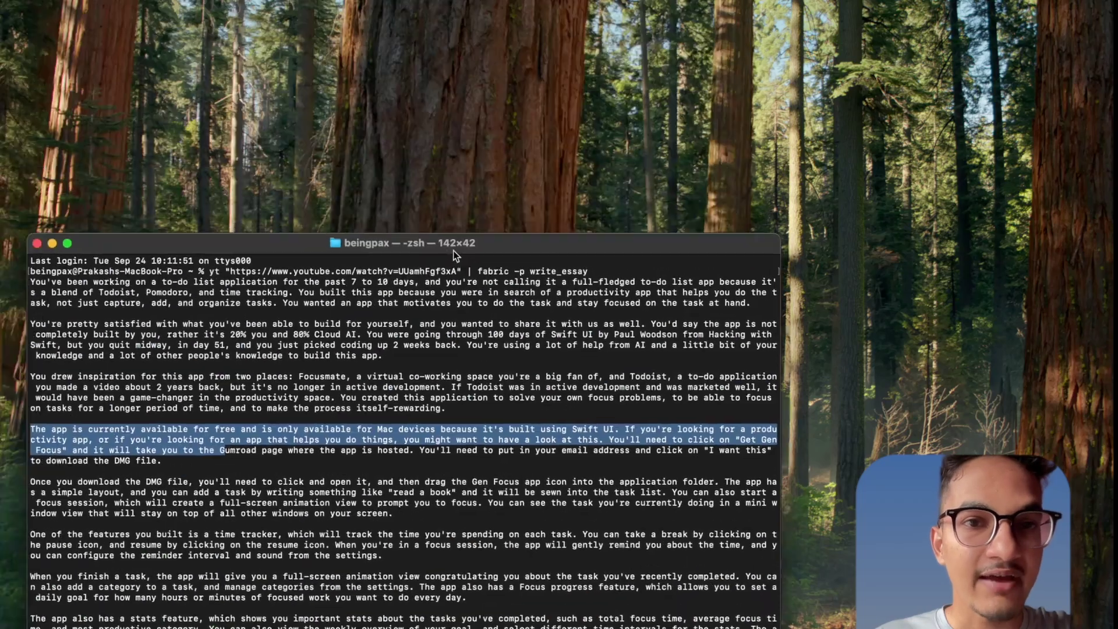
drag(453, 251, 536, 79)
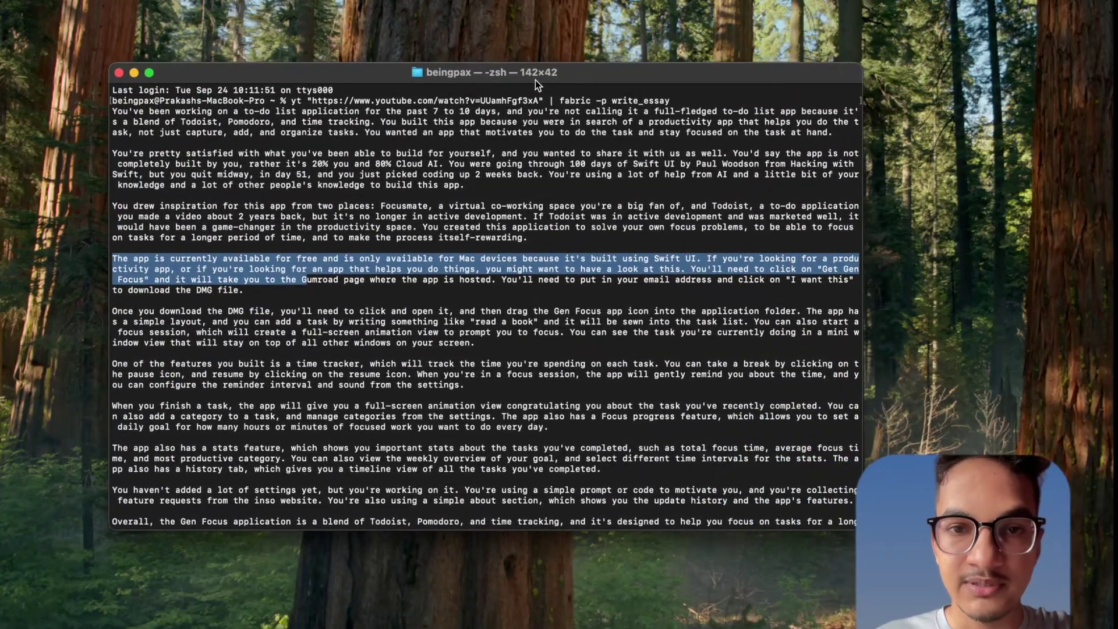
click(509, 228)
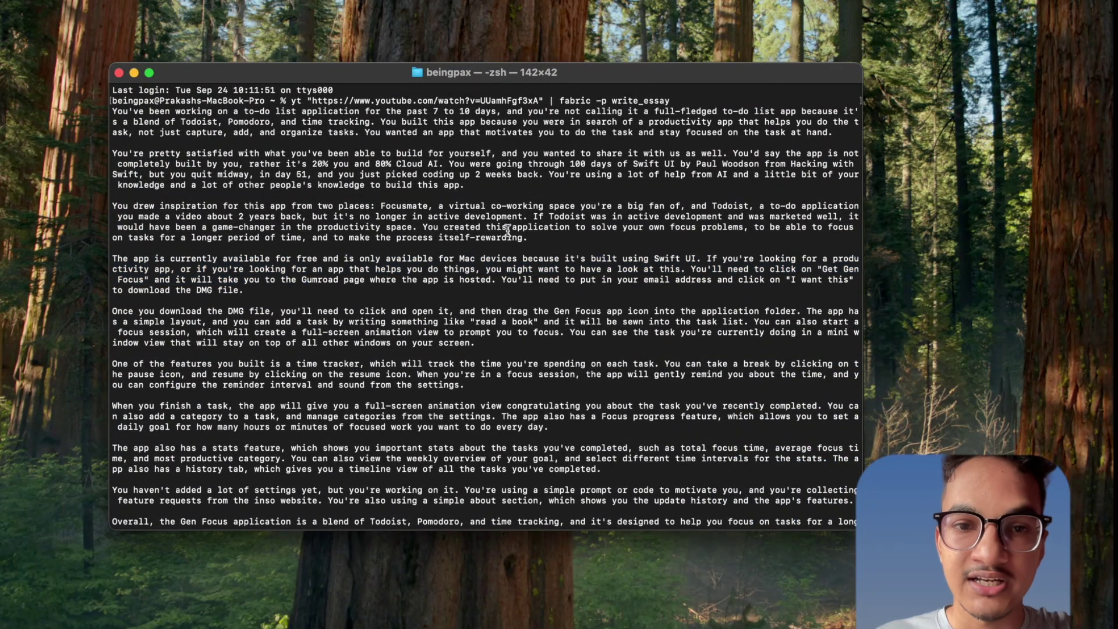
key(alt+space)
text(fa)
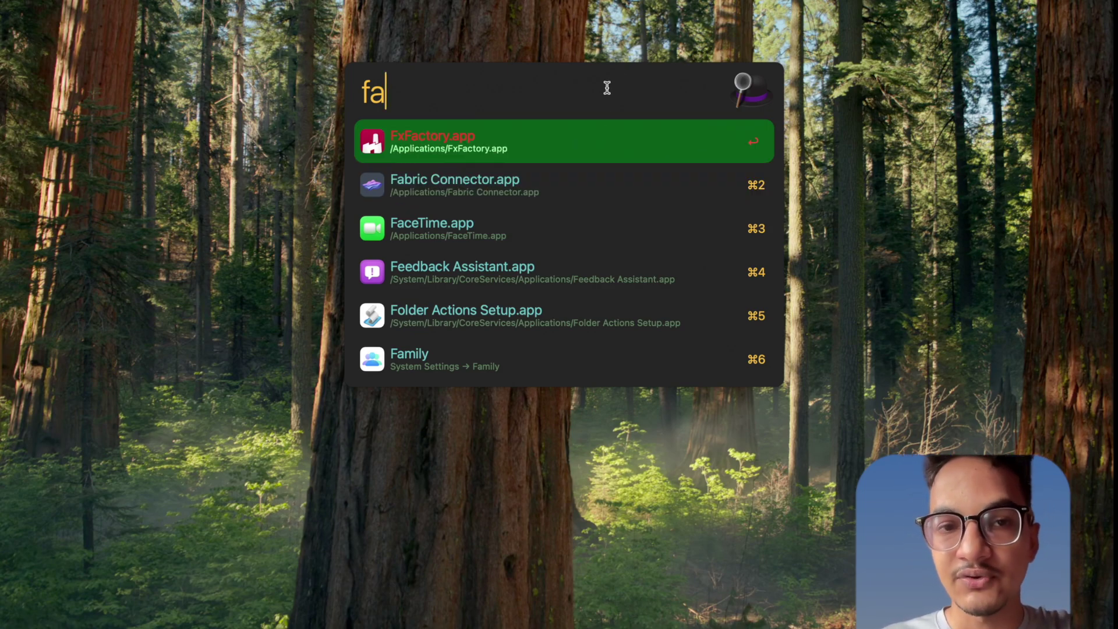
Dismiss the launcher search, leaving the empty forest desktop.
key(Escape)
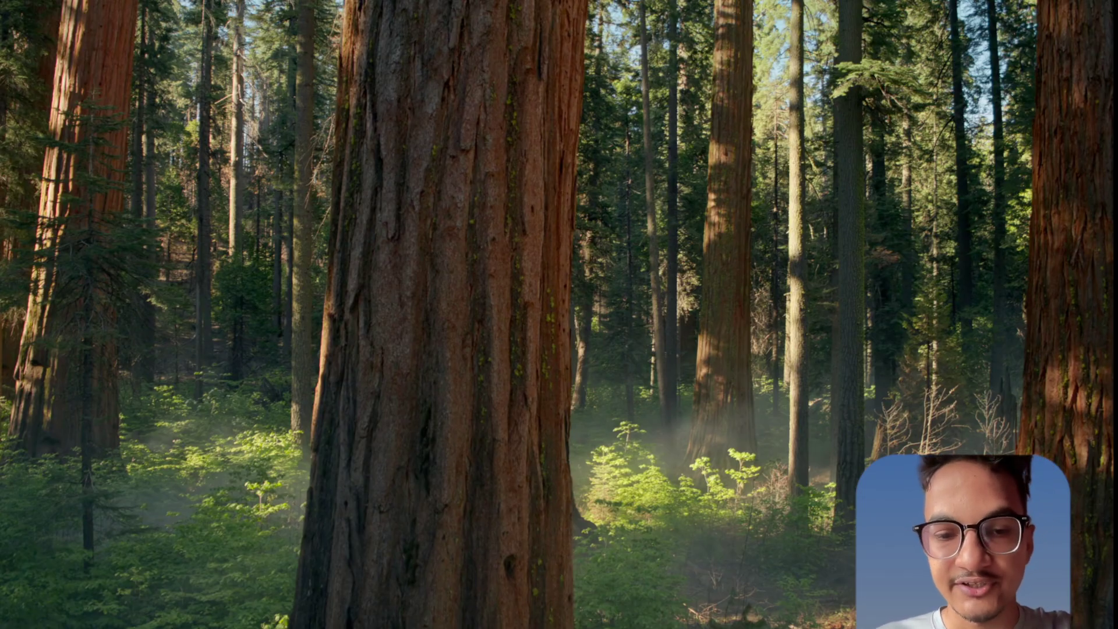
Bring up Obsidian's settings, review Lazy Plugin Loader's delays, then show Community plugins (28 installed).
mouse_move(509, 627)
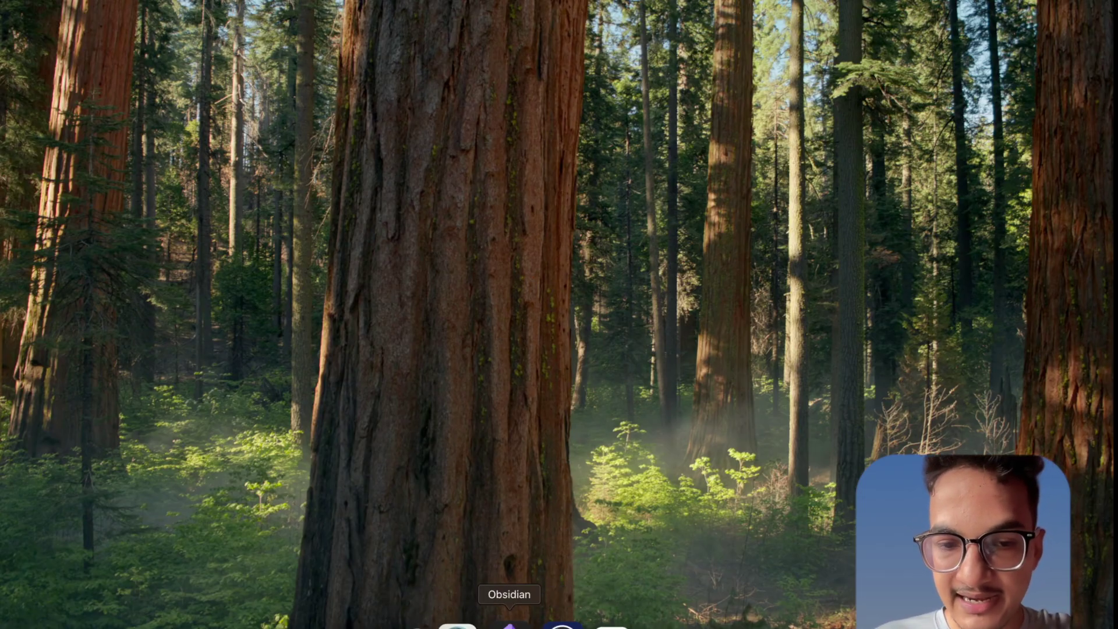
click(509, 626)
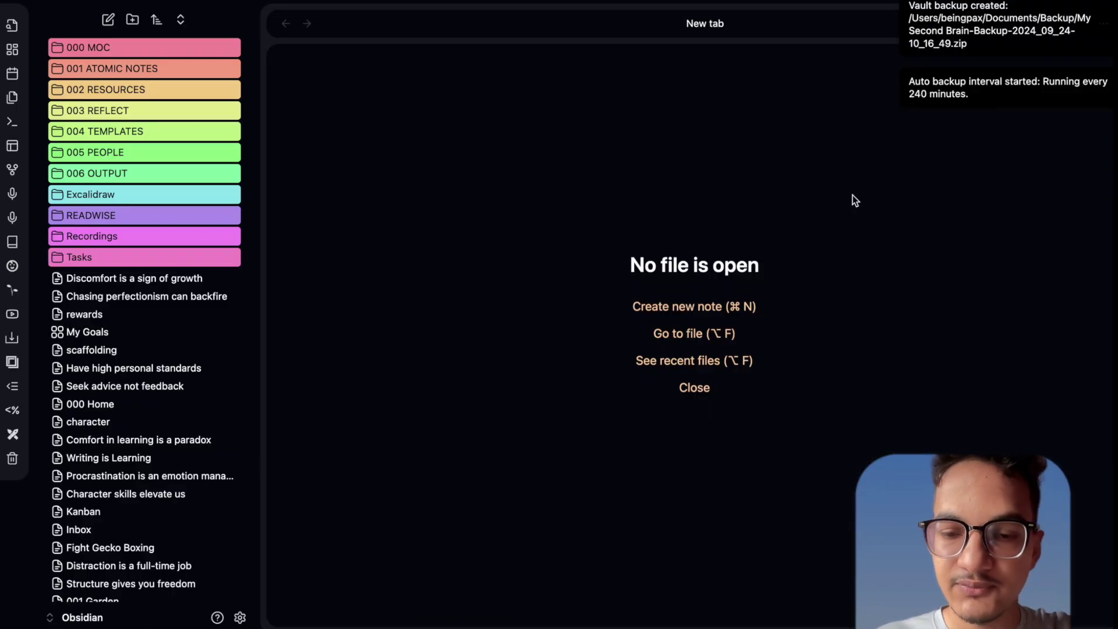
key(super+comma)
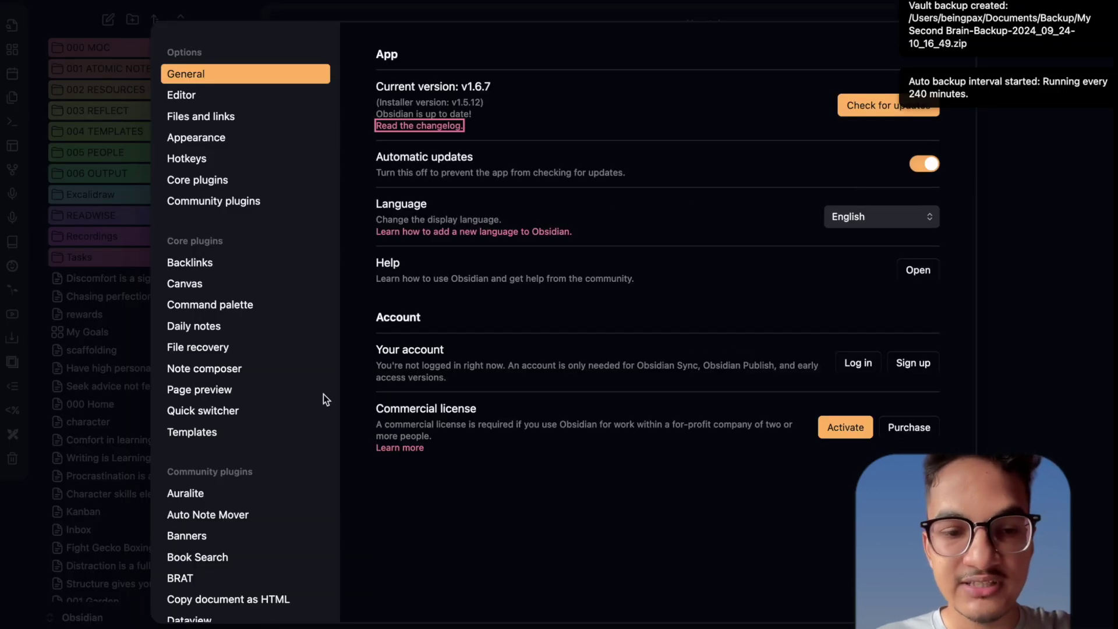
scroll(323, 394, down, 10)
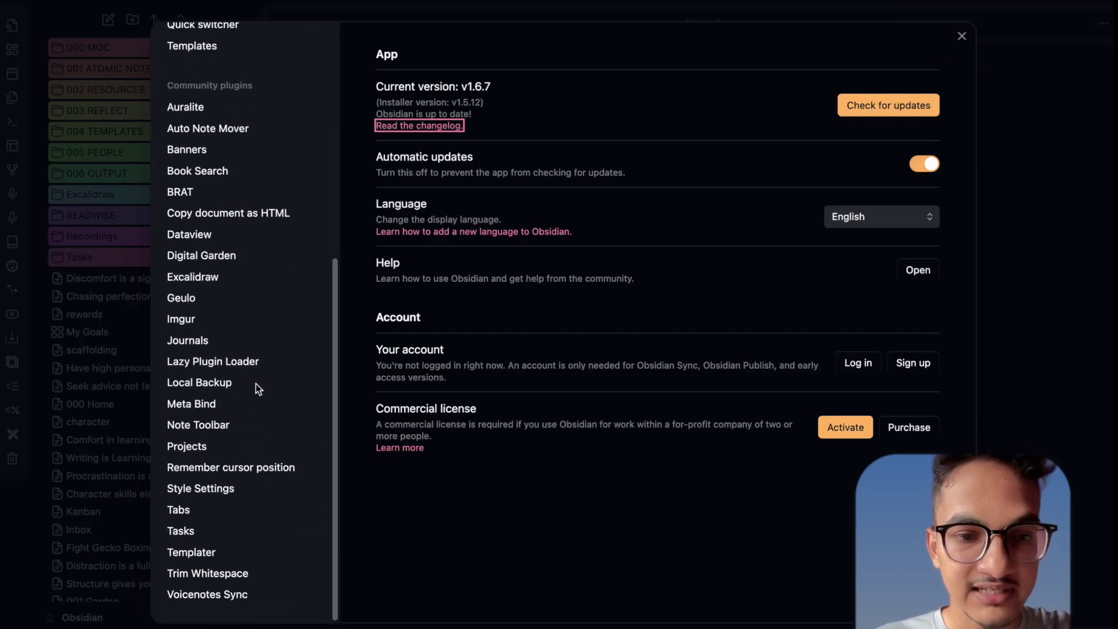
click(268, 364)
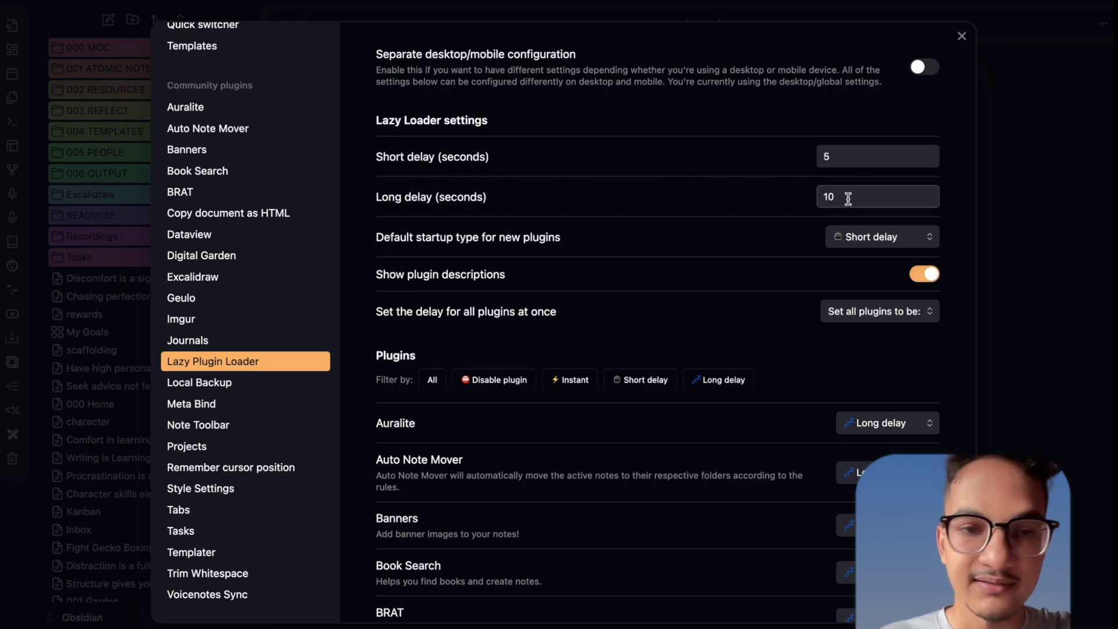
scroll(244, 210, up, 5)
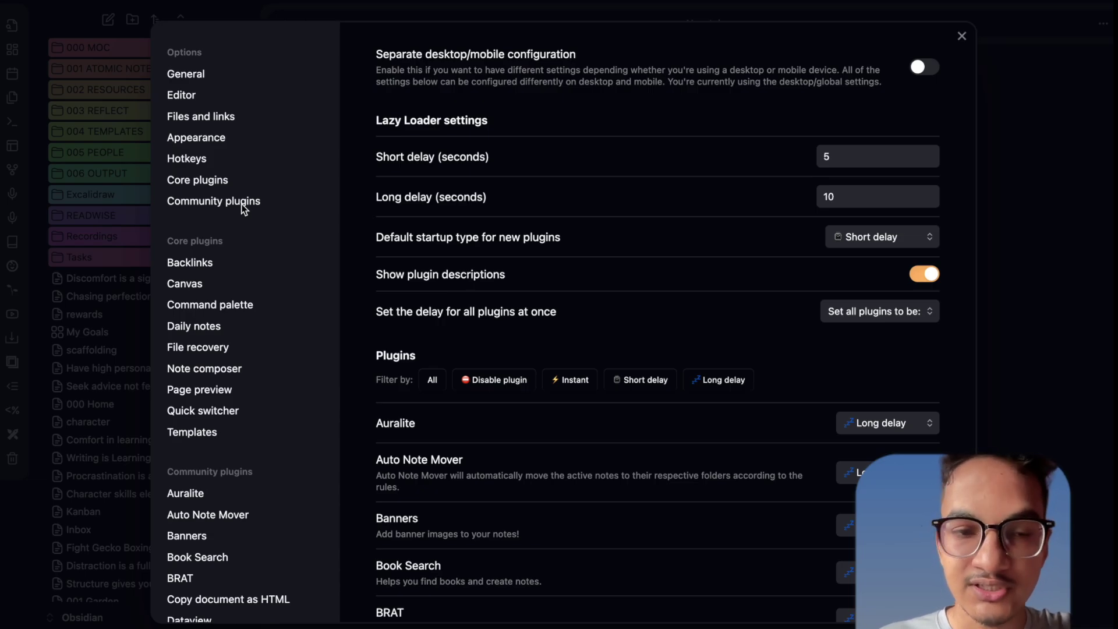
click(243, 202)
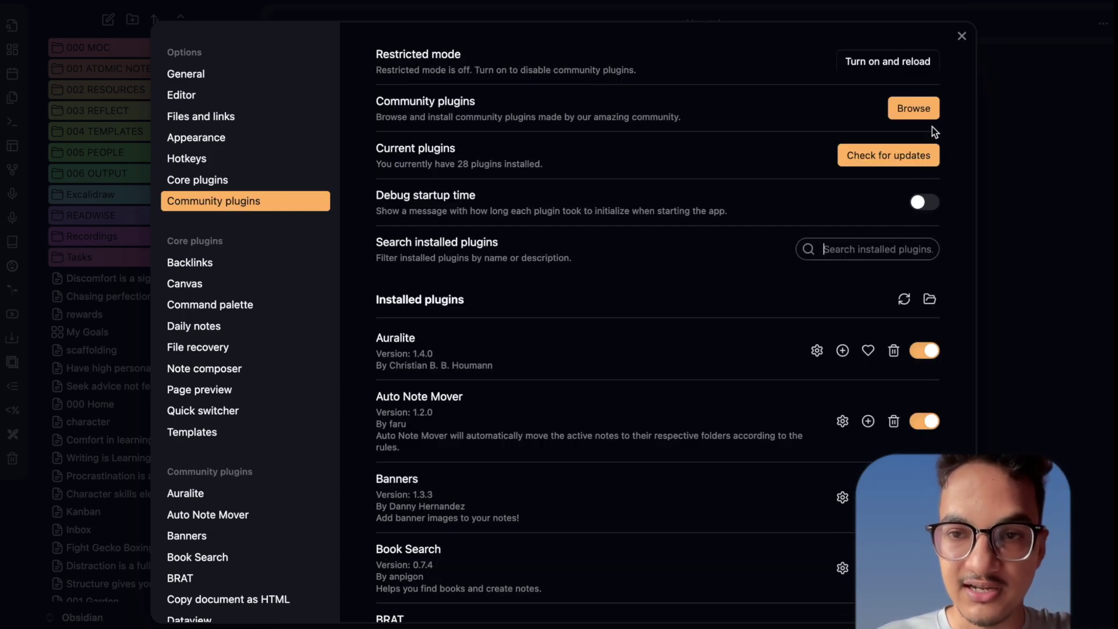
Find Mesh AI by searching 'mesh' in the community plugin browser, install it and view its options.
click(898, 113)
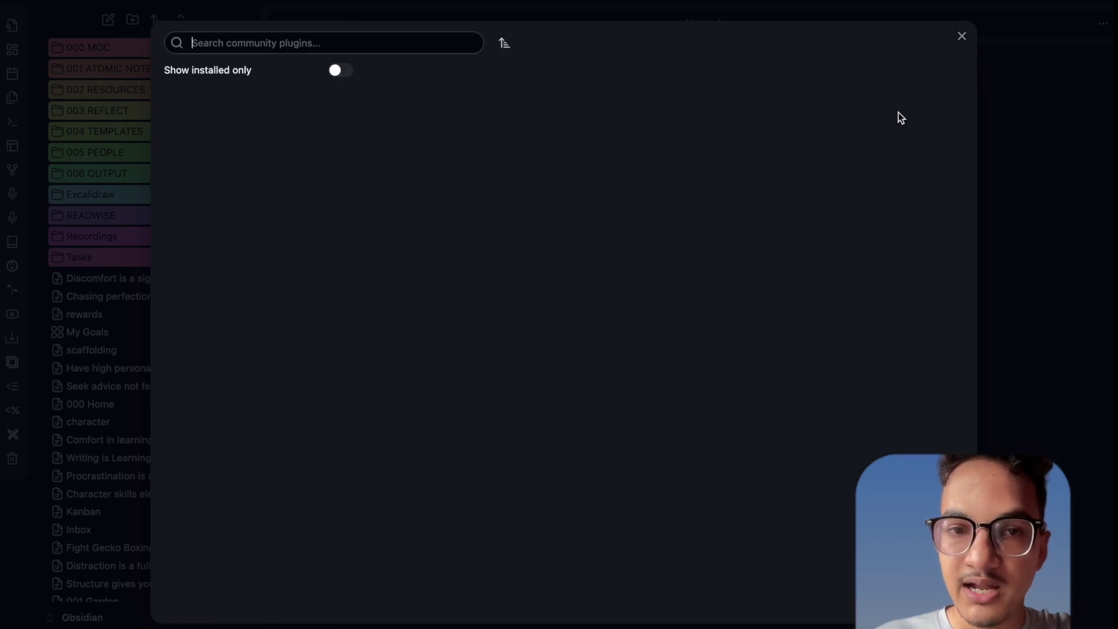
text(me)
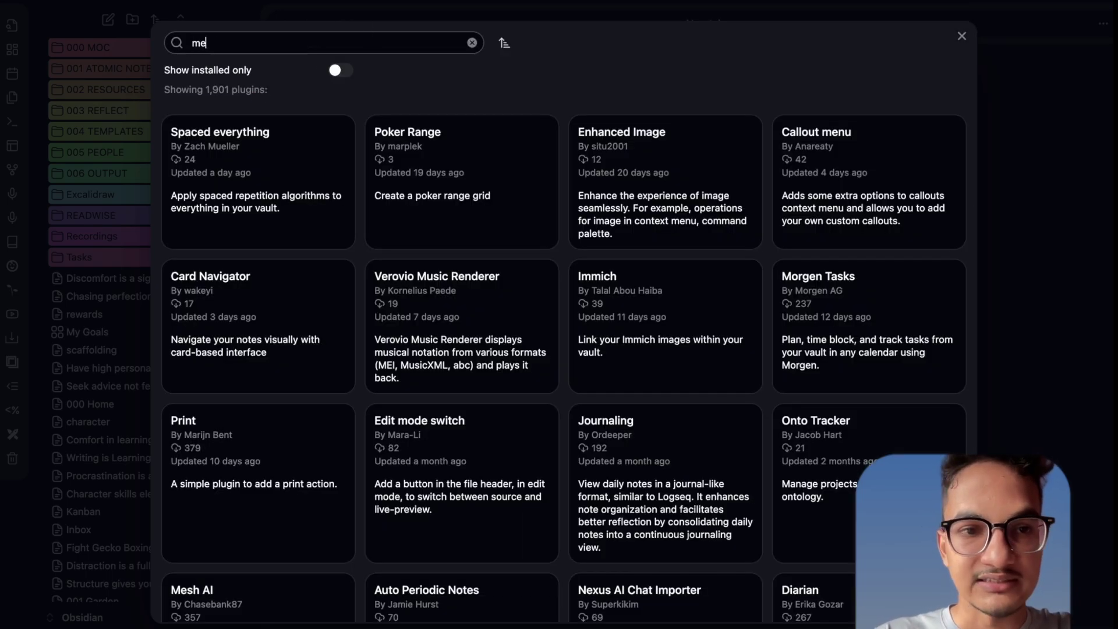
text(sh)
click(194, 172)
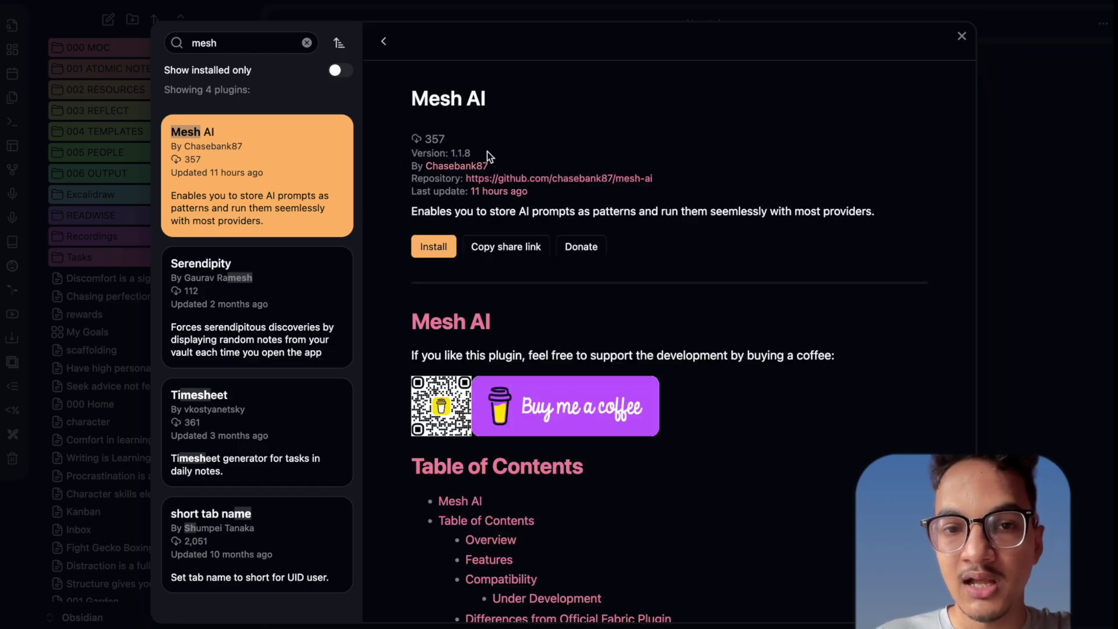
click(429, 248)
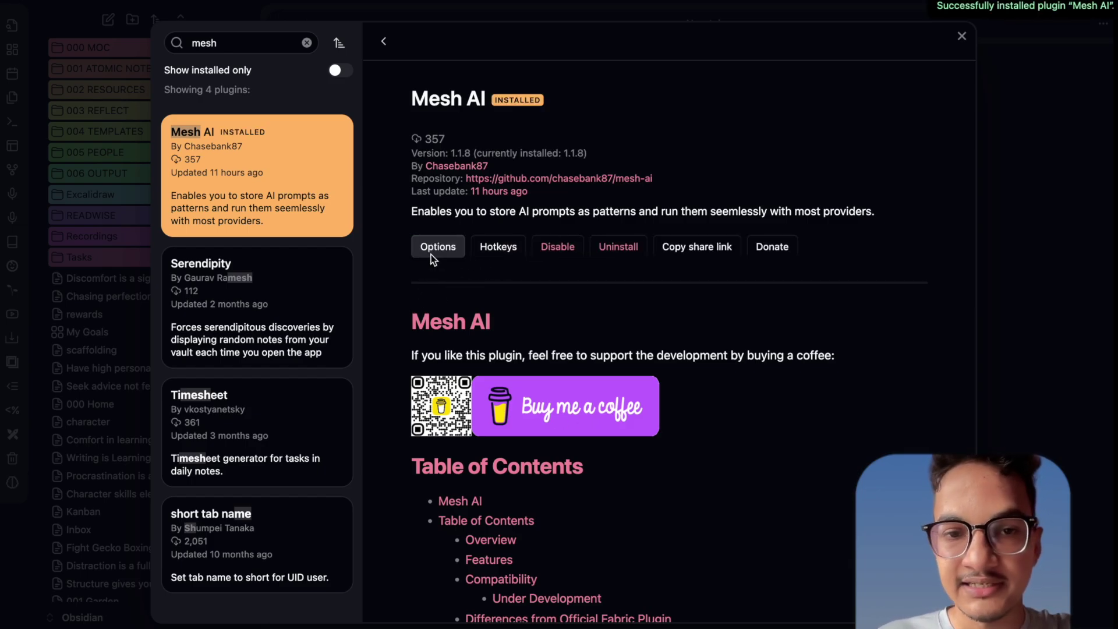
click(431, 250)
scroll(647, 120, down, 8)
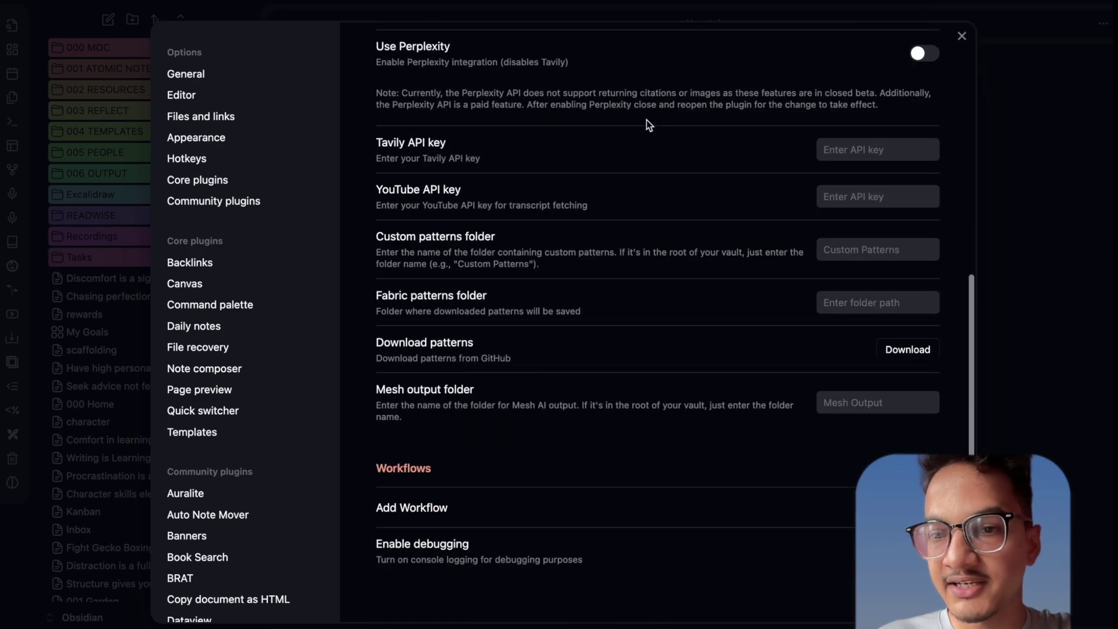
Bring Terminal forward briefly and quit it with Cmd+Q.
scroll(646, 120, up, 8)
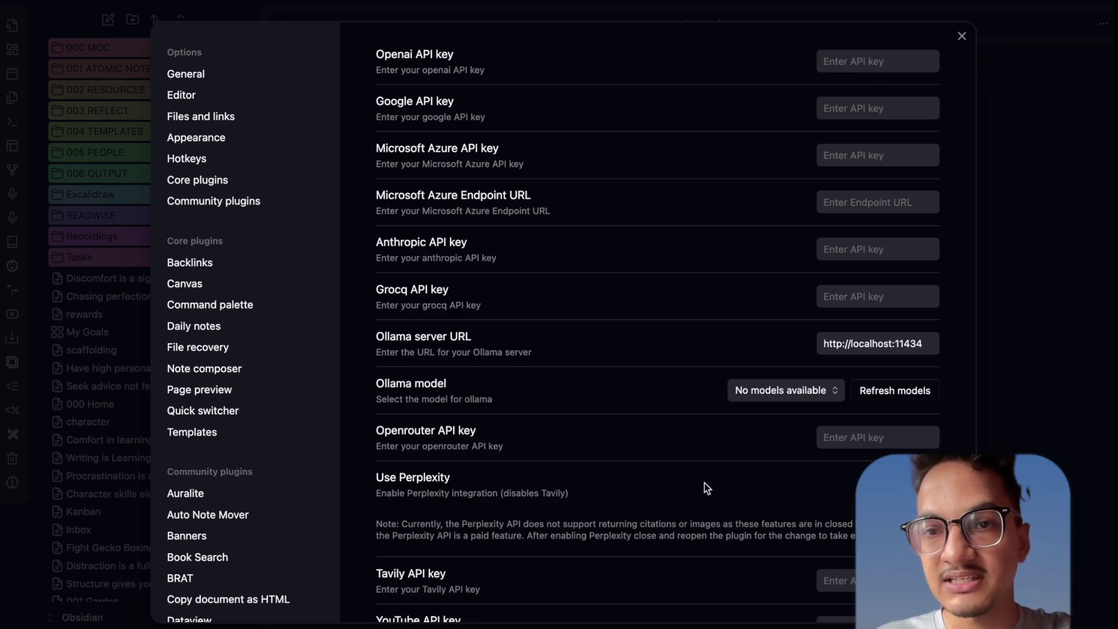
click(778, 616)
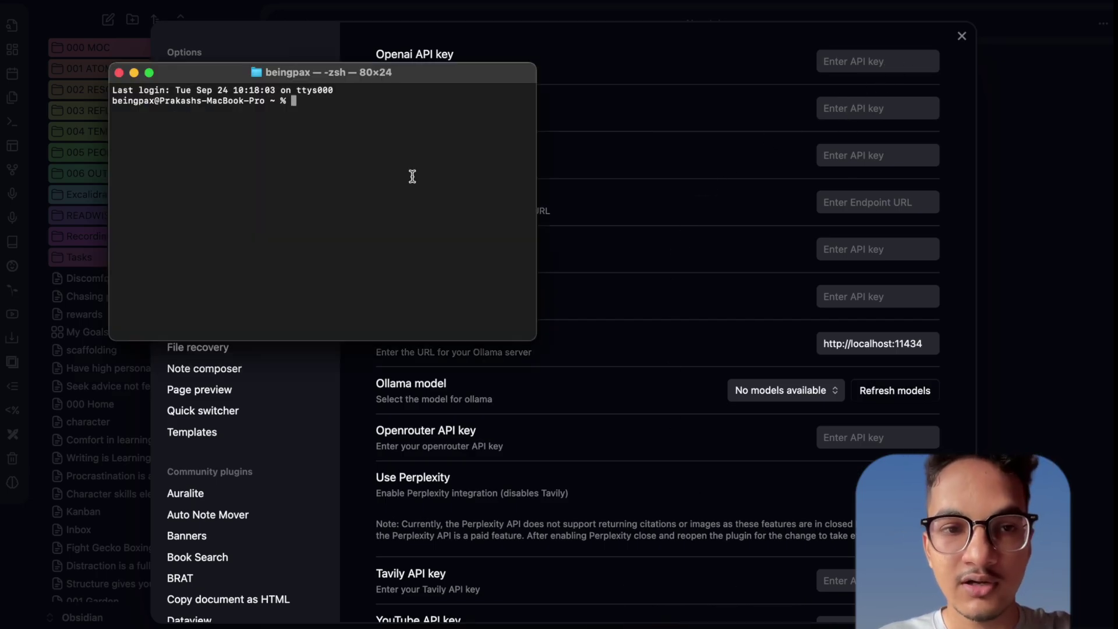
triple_click(412, 176)
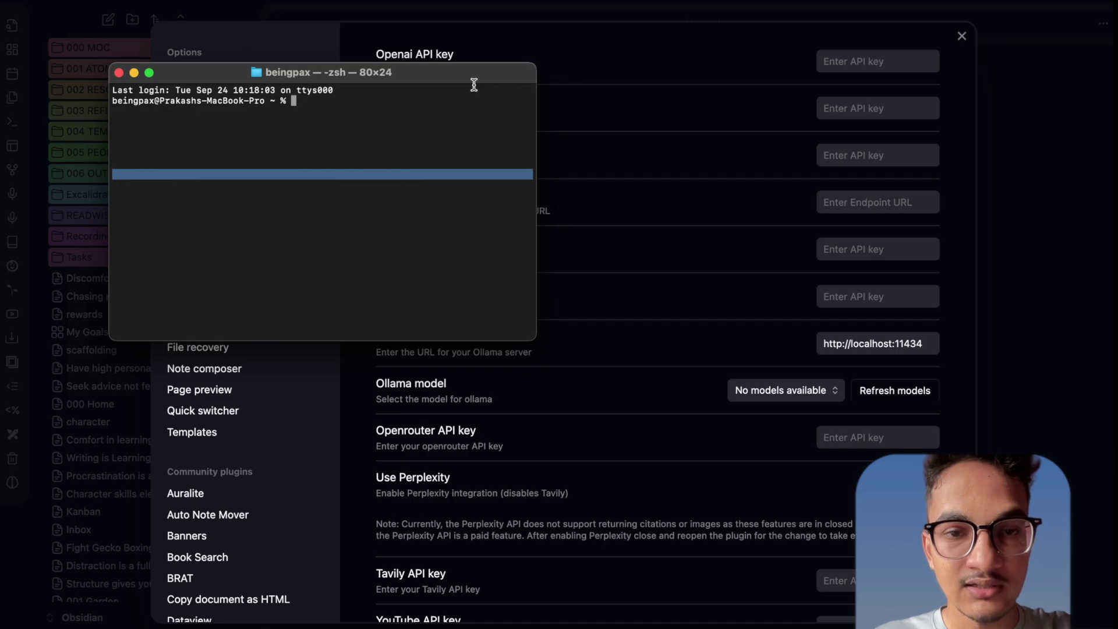
key(super+q)
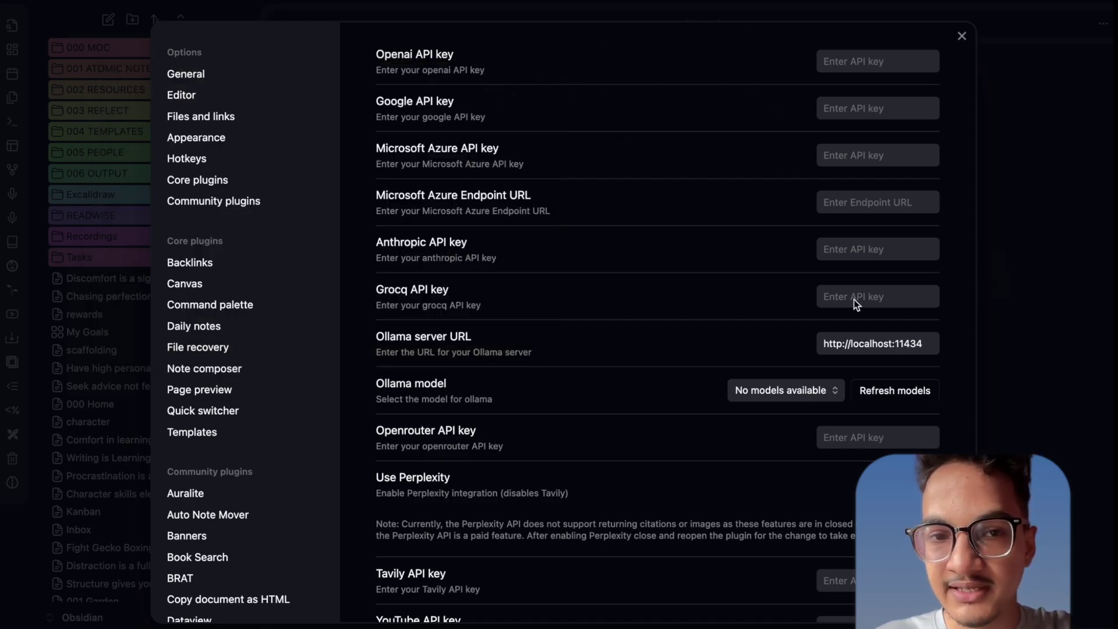
Select the Groq API key field and search clipboard history for 'gs' without pasting anything.
click(873, 295)
key(super+shift+v)
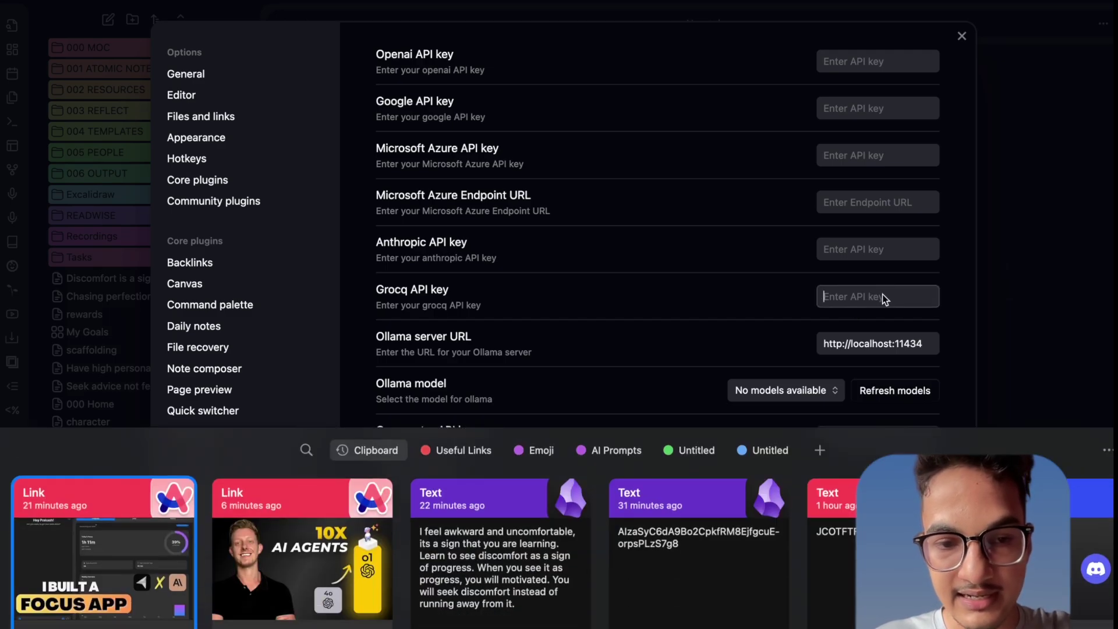
text(gs)
key(Escape)
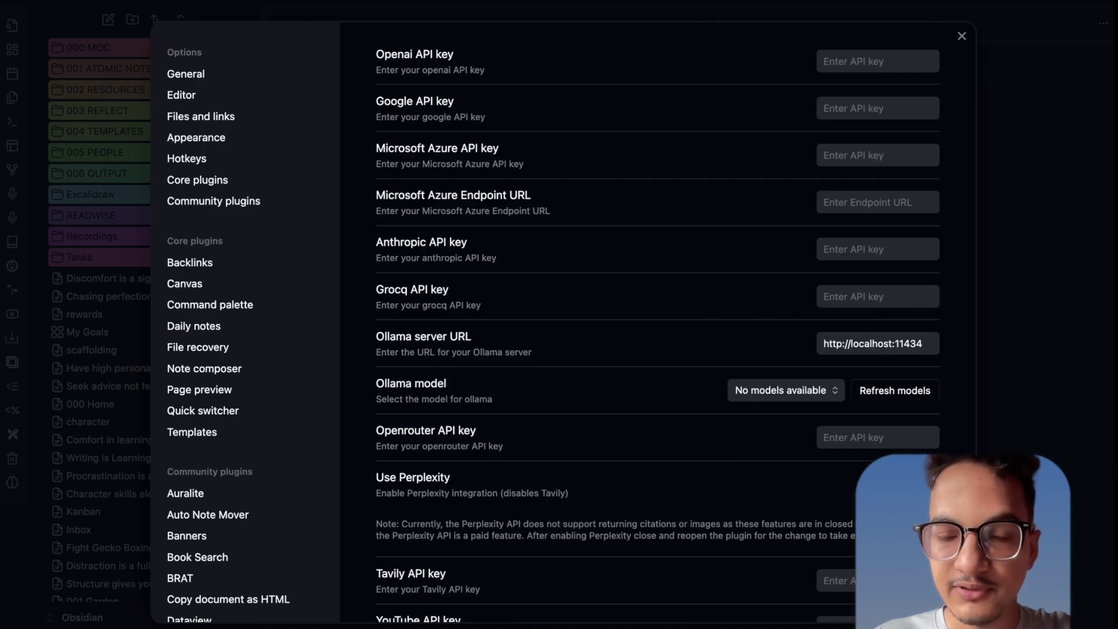
Search 'groq' in the browser to reach the Groq website.
click(370, 624)
text(groq)
key(Return)
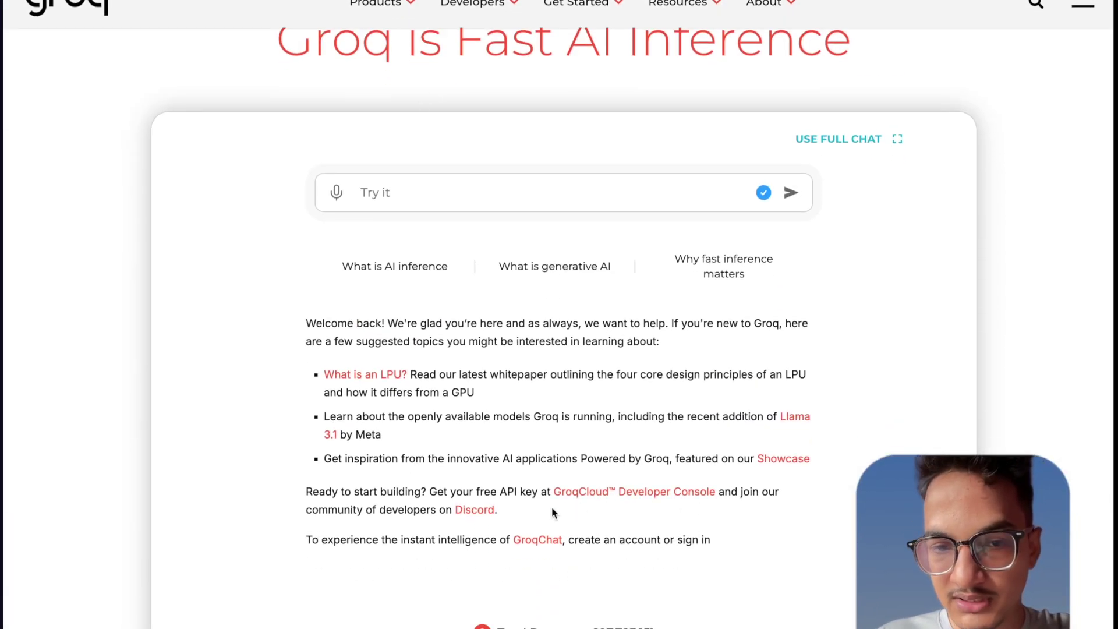
Go to the API Keys list in the GroqCloud Developer Console and inspect the existing key.
click(637, 496)
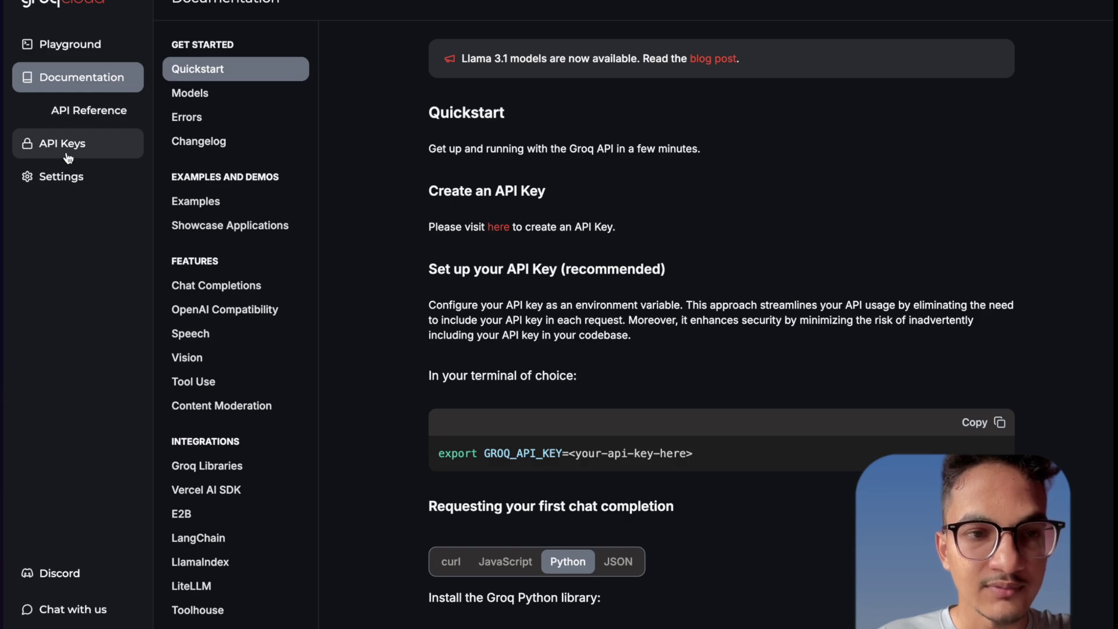
click(82, 144)
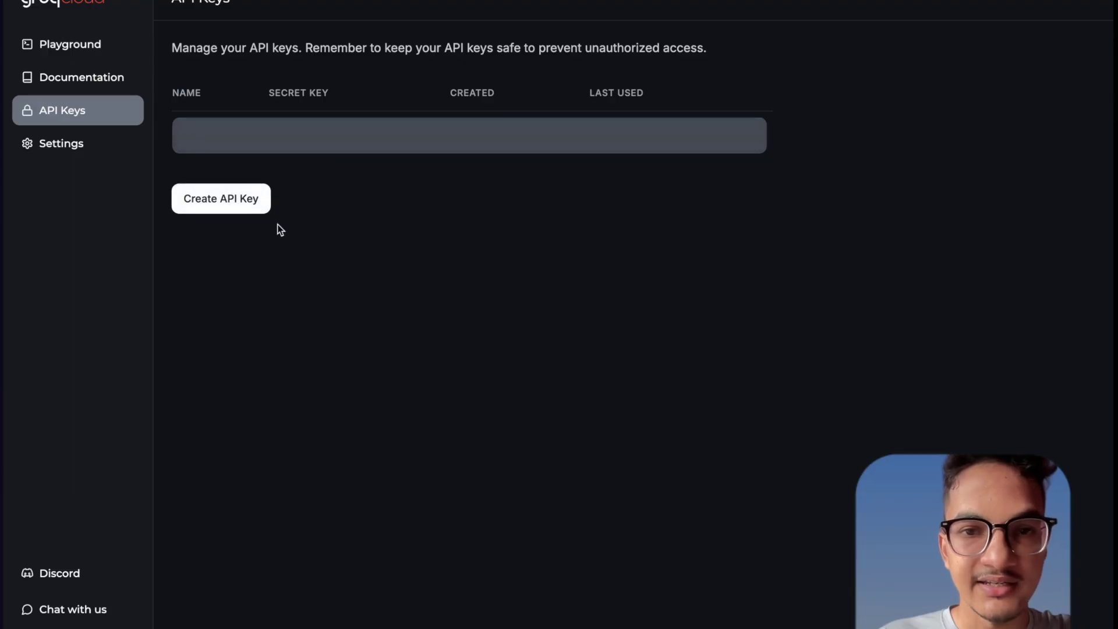
click(701, 132)
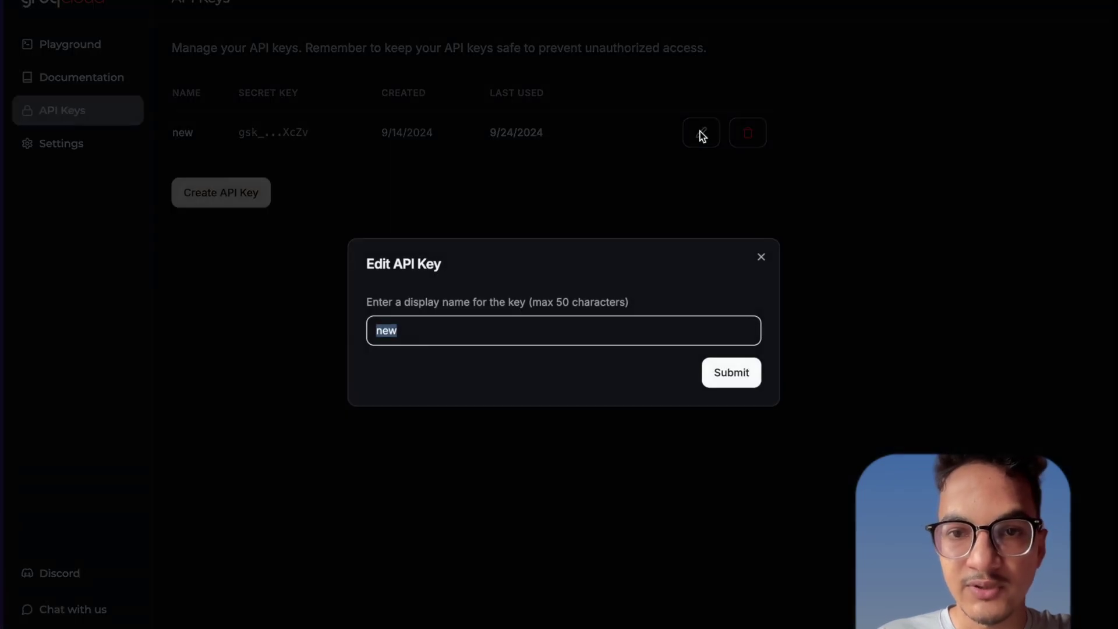
click(763, 258)
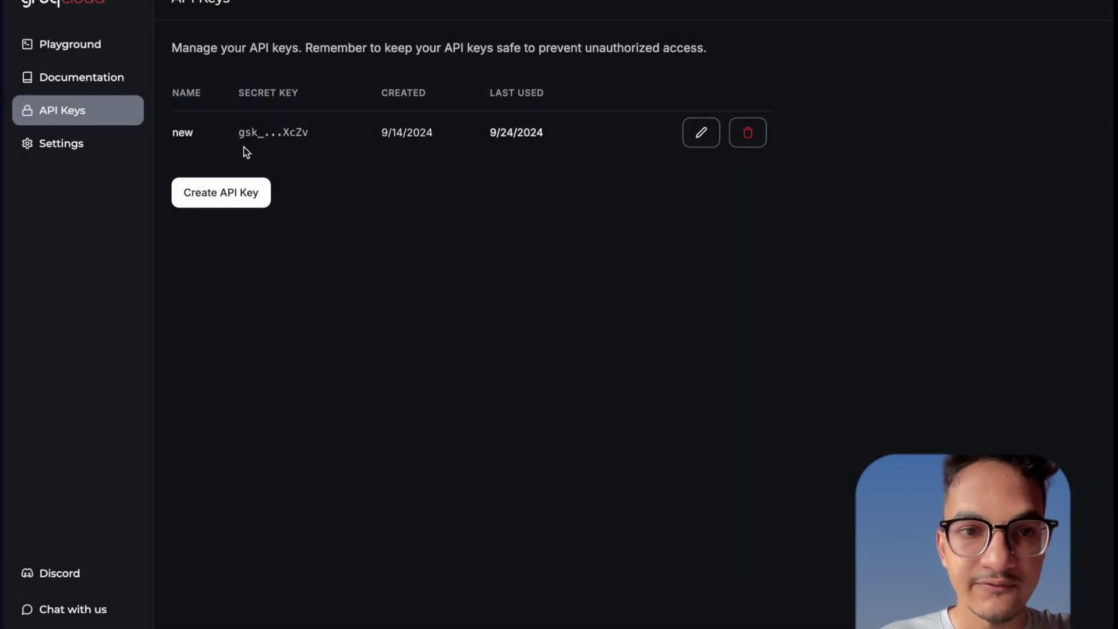
drag(240, 132, 304, 134)
Create a new API key named 'Mesh' and copy its secret value.
click(215, 186)
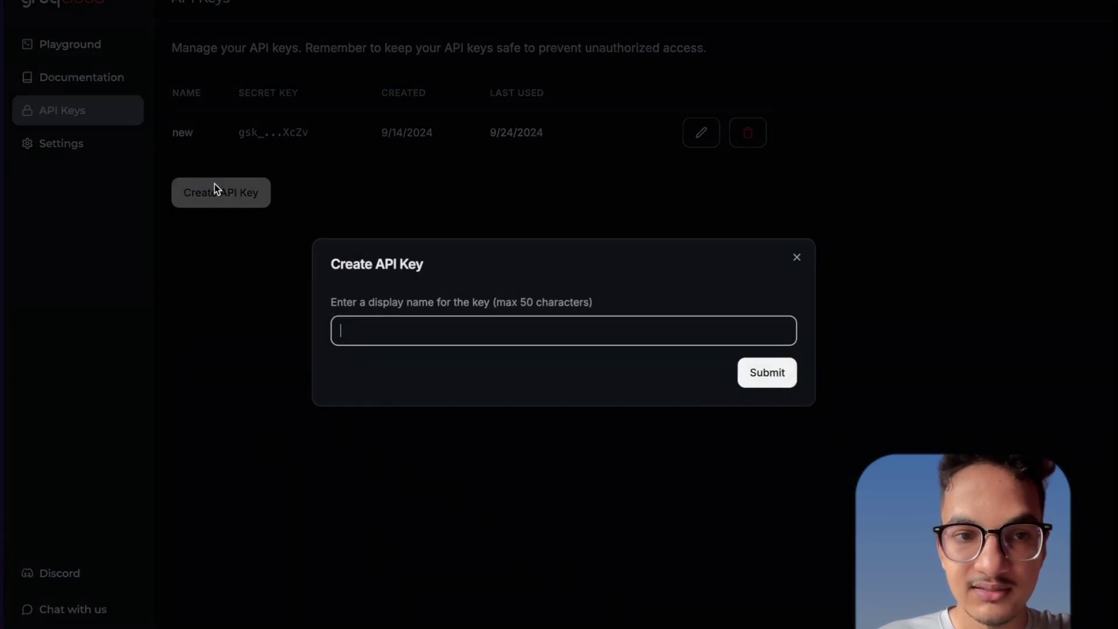
text(Mesh)
click(740, 375)
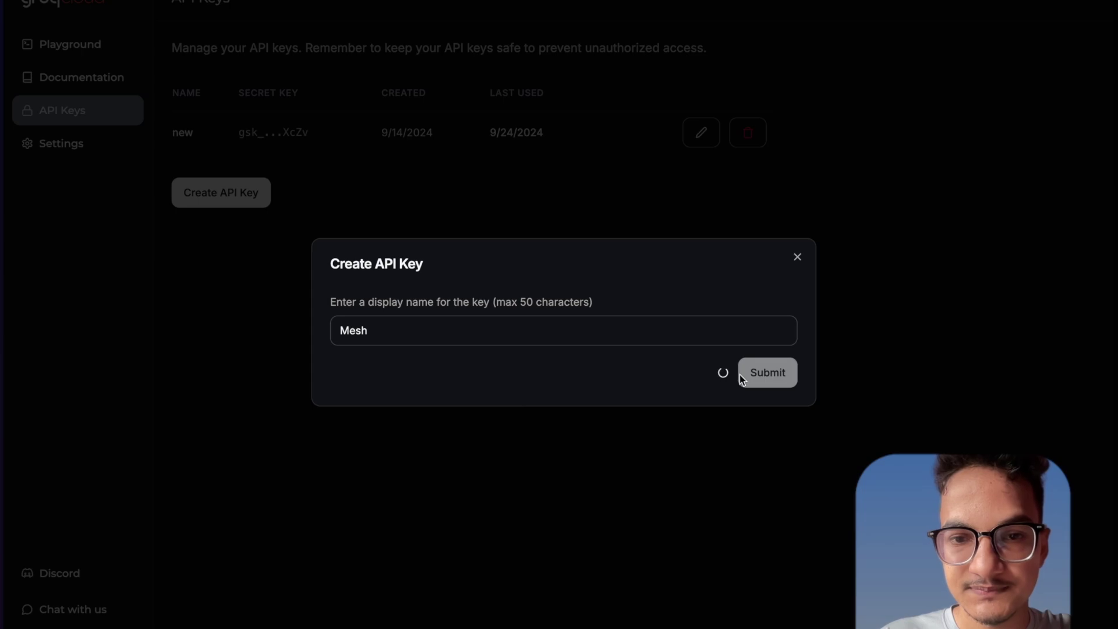
click(779, 334)
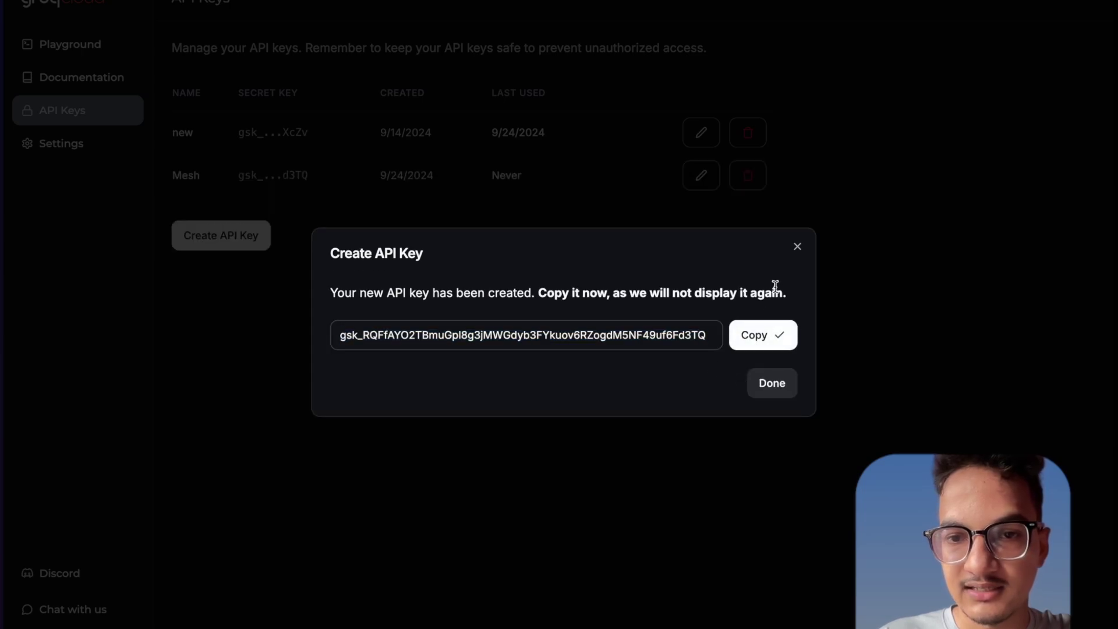
click(798, 248)
Paste the new Groq key into Mesh AI's Groq API key field in Obsidian.
click(509, 622)
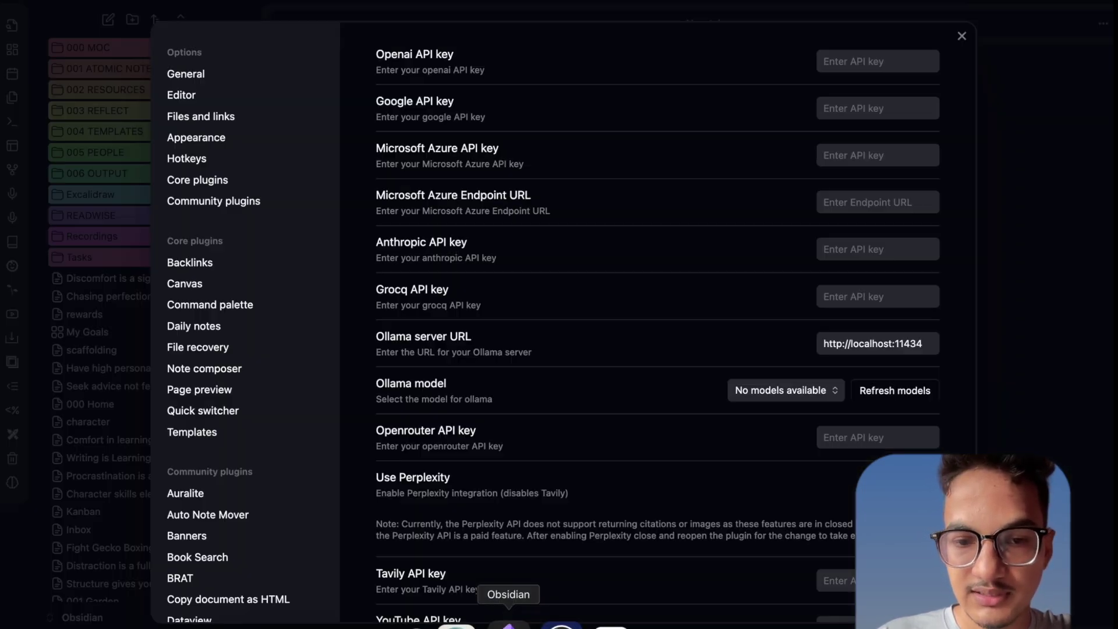
click(861, 294)
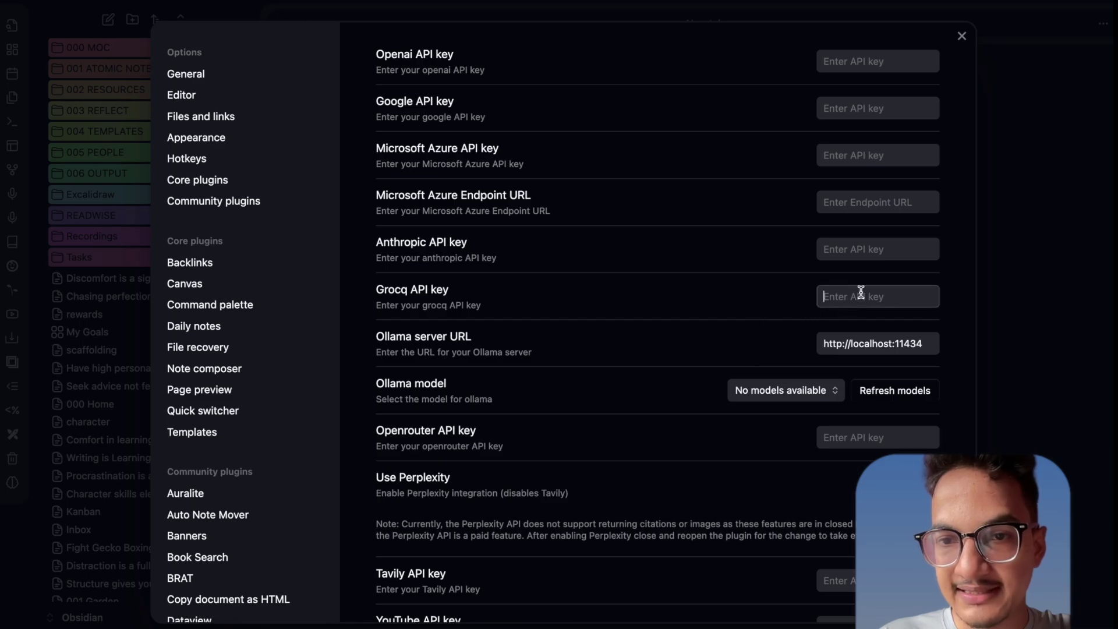
key(super+v)
click(373, 313)
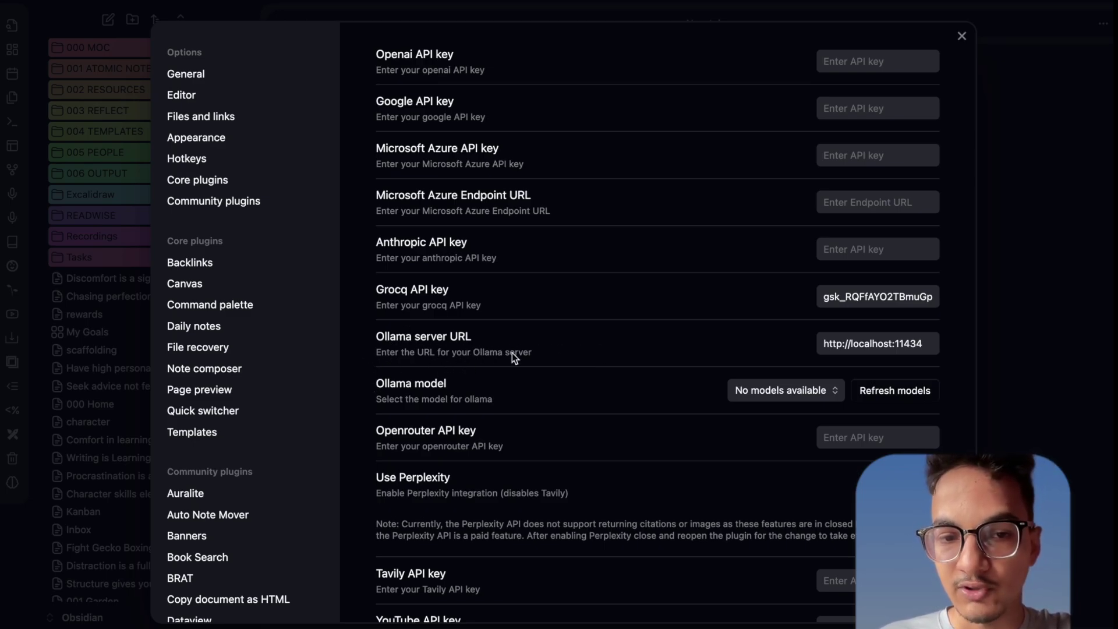
key(alt+space)
text(oll)
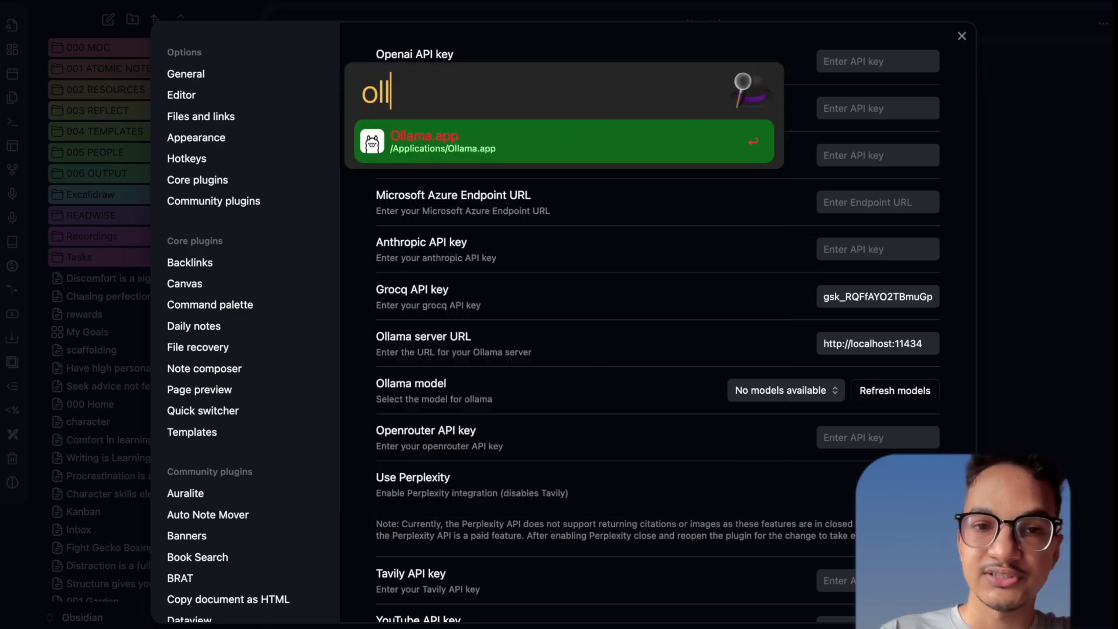
key(Return)
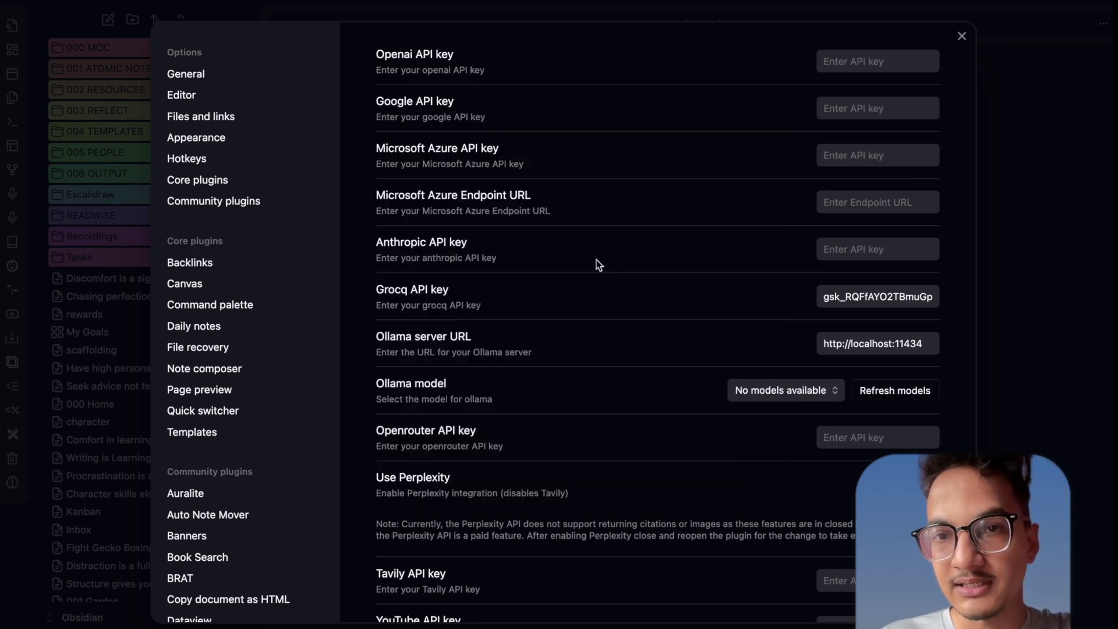
click(923, 342)
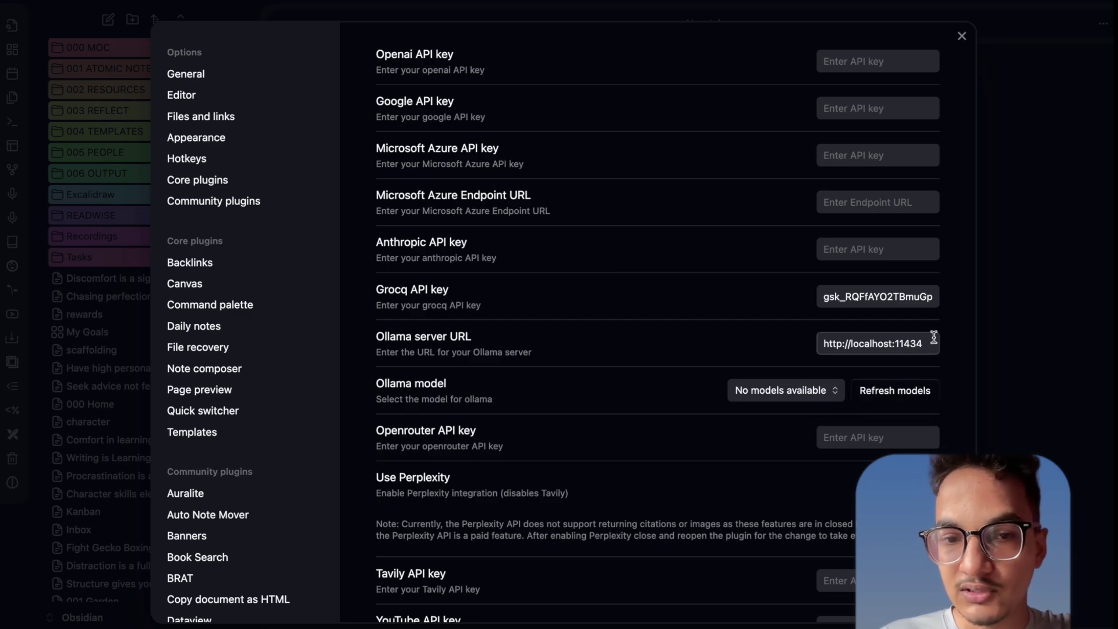
drag(933, 338, 827, 344)
click(828, 344)
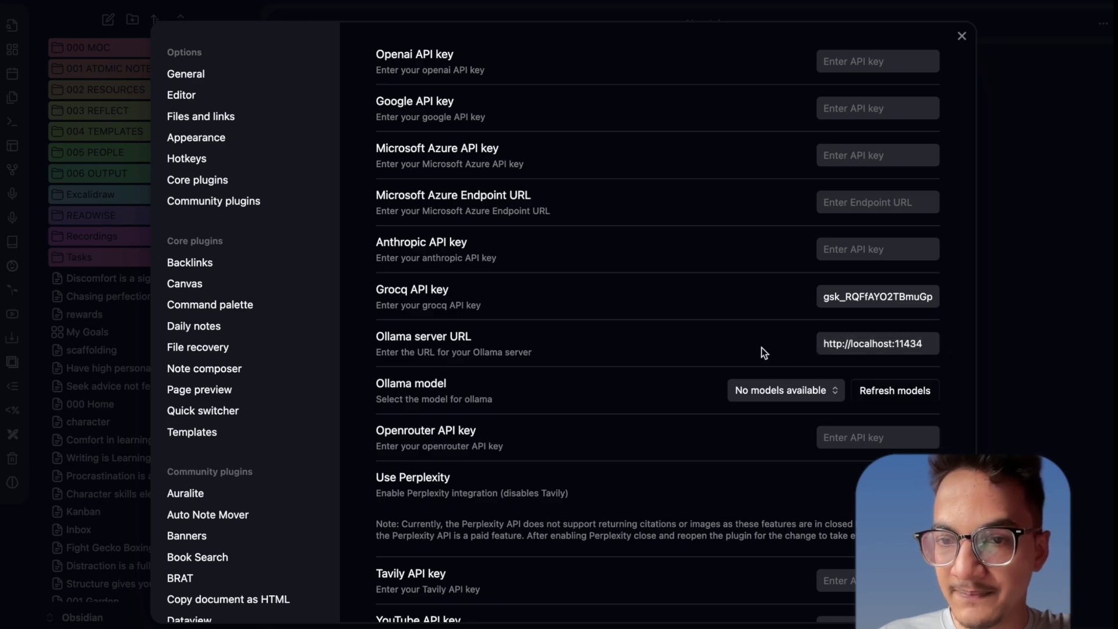
Refresh the Ollama models and select llama3.1:latest.
click(890, 387)
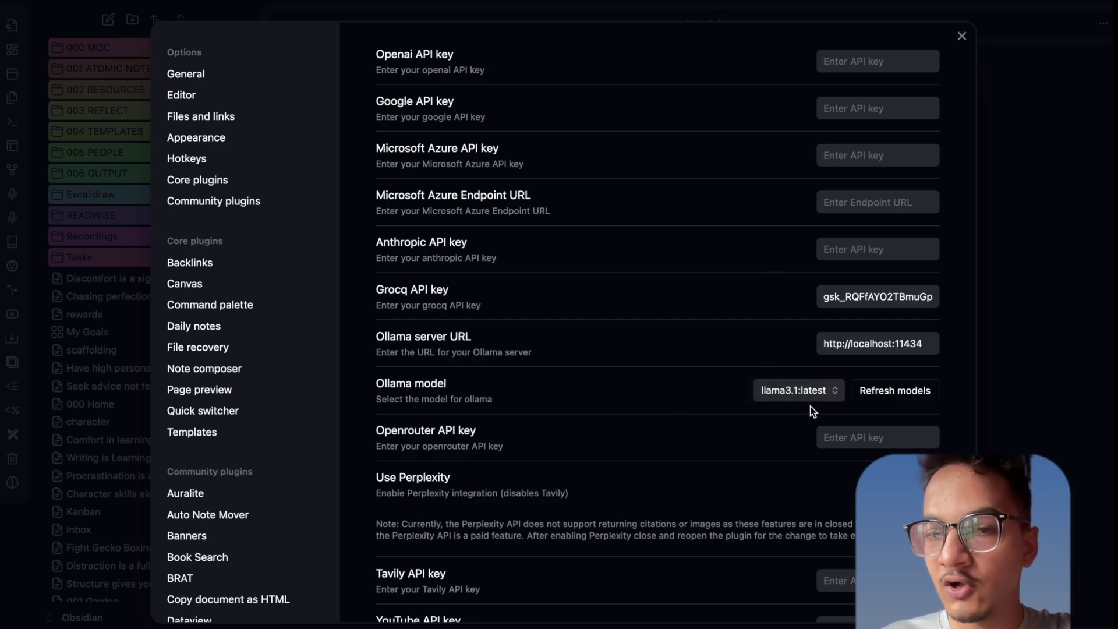
click(816, 386)
click(810, 382)
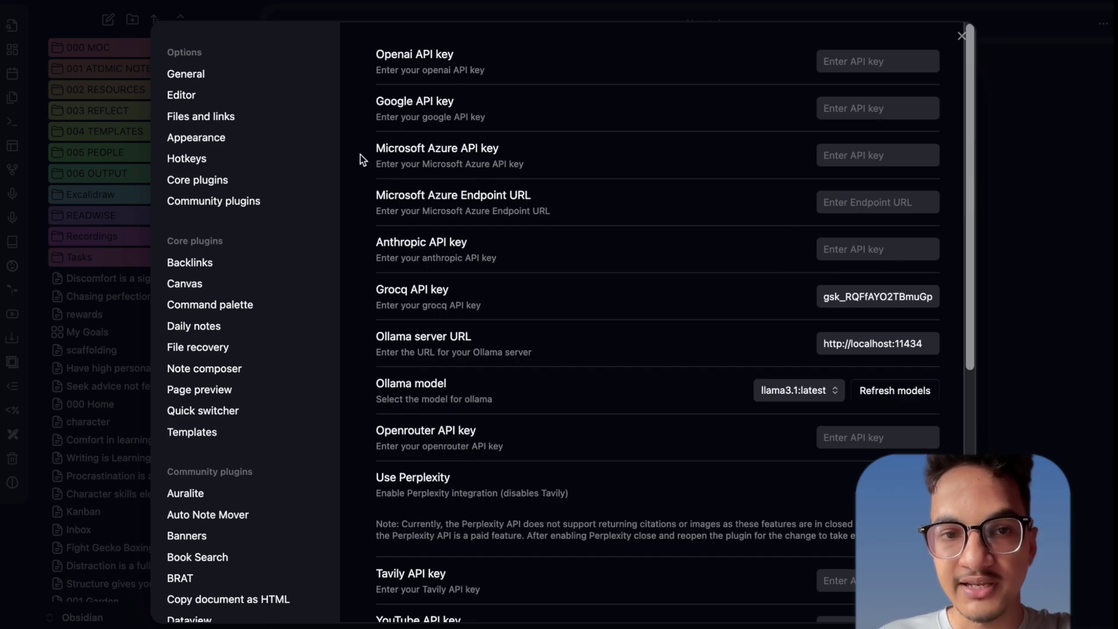
Scroll down to the YouTube API key field in Mesh AI settings and paste the key.
scroll(362, 428, down, 3)
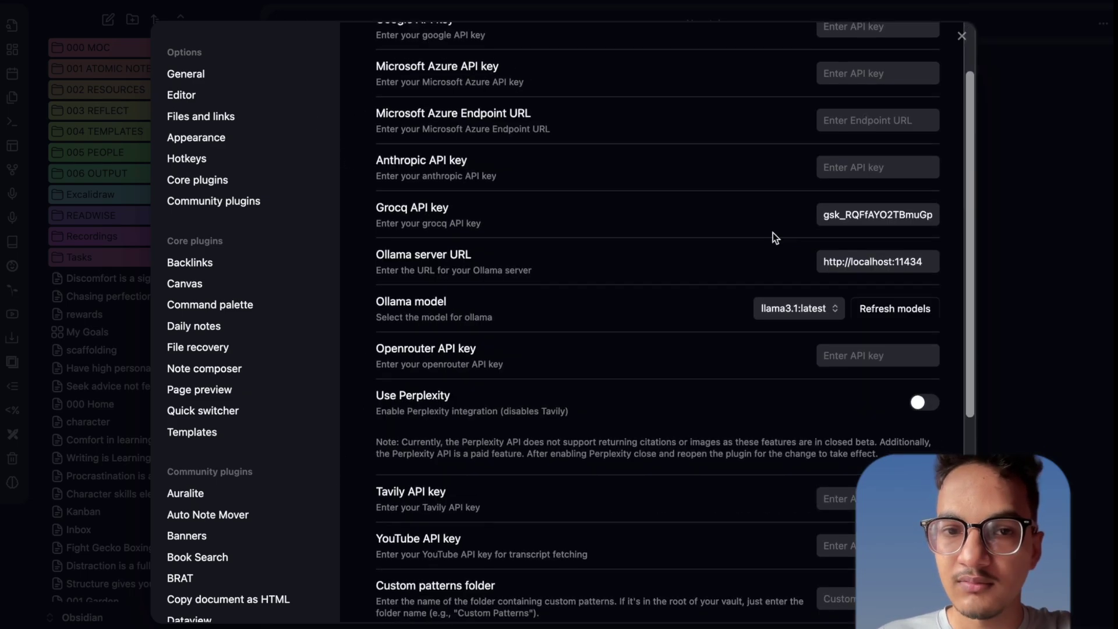
scroll(775, 239, up, 3)
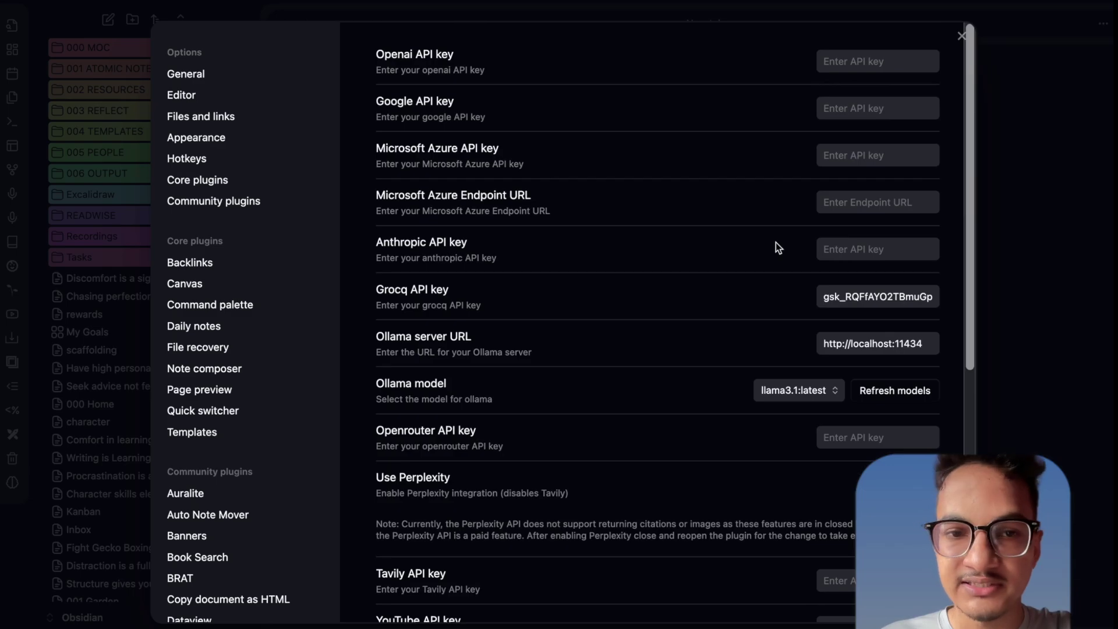
scroll(776, 242, down, 2)
scroll(776, 242, down, 5)
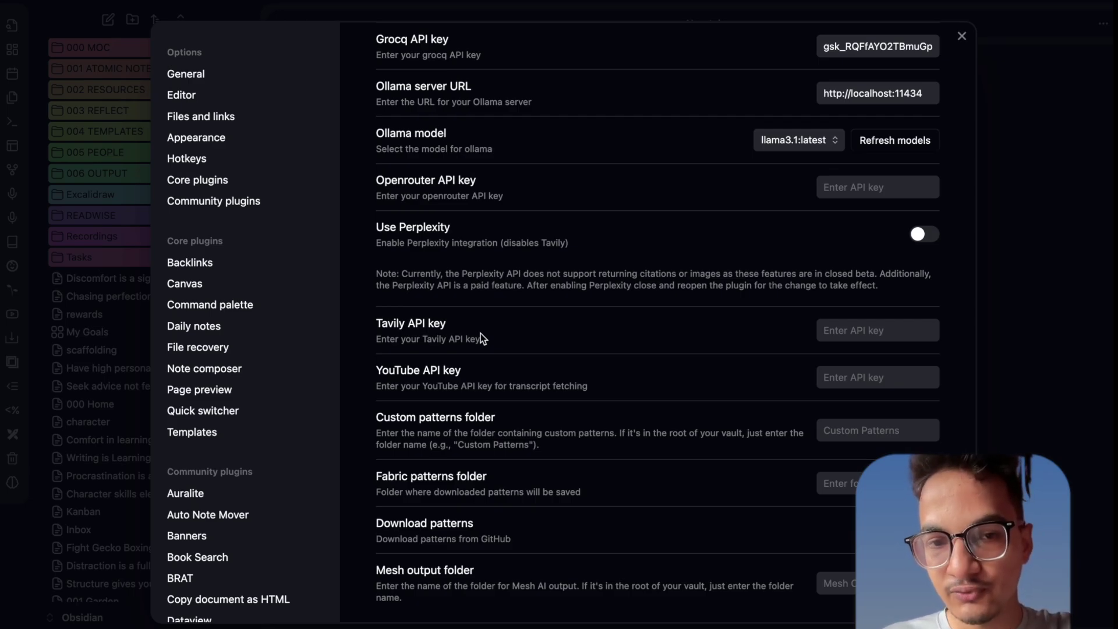
scroll(515, 369, down, 2)
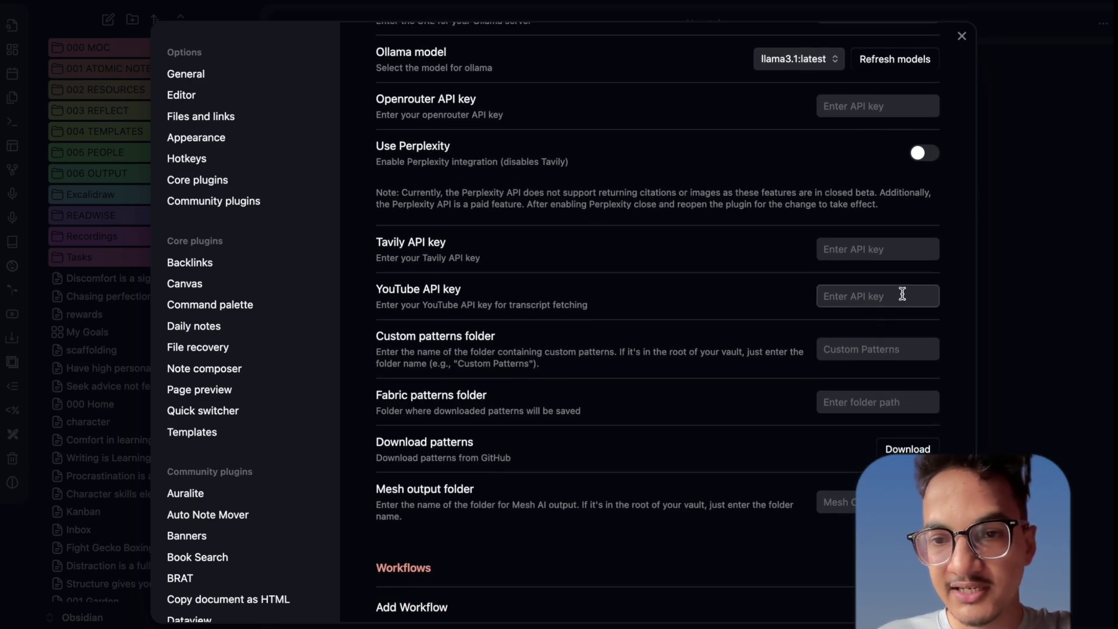
click(825, 306)
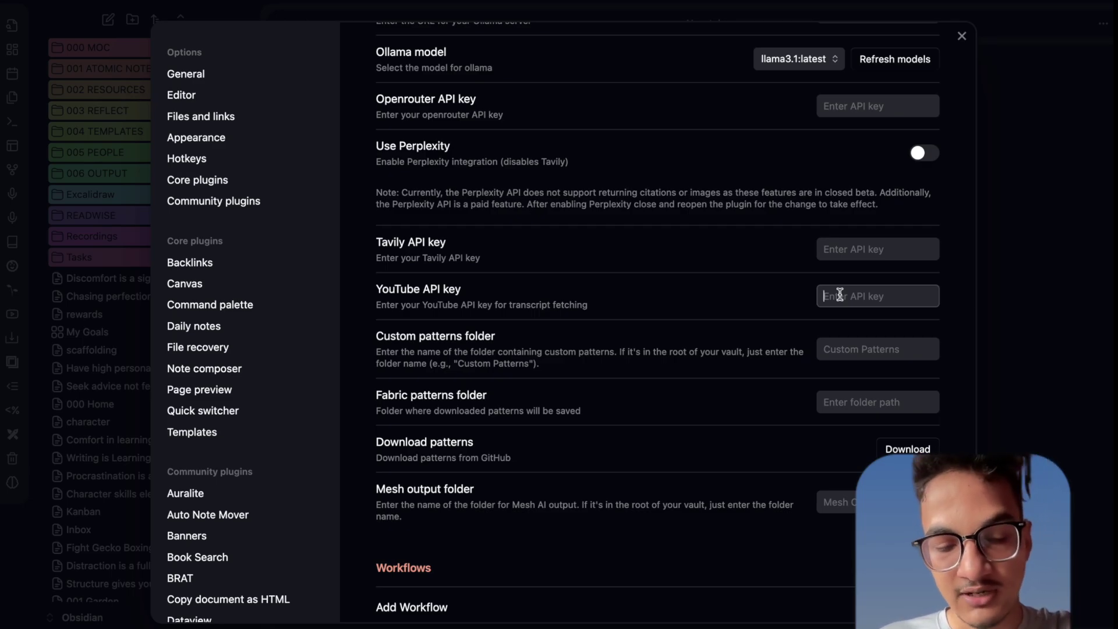
key(super+v)
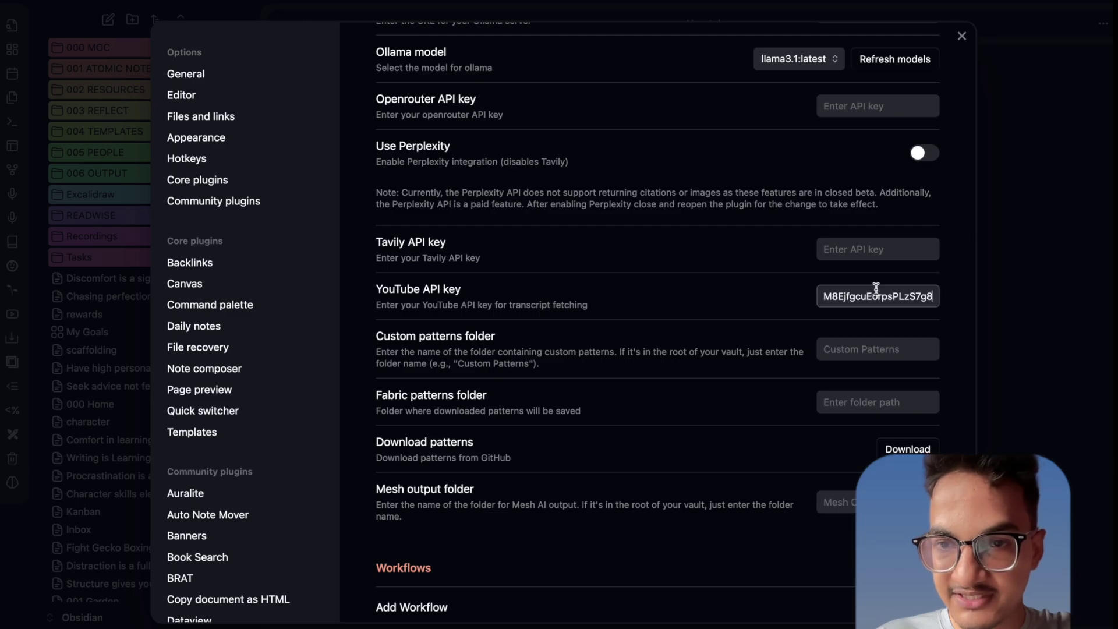
click(773, 315)
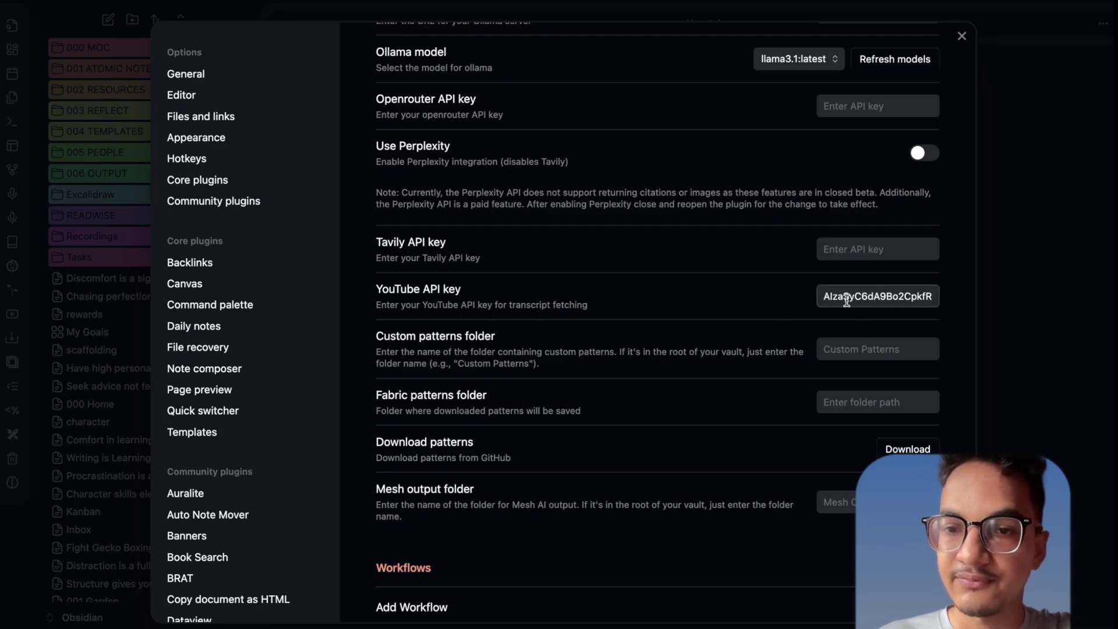
scroll(846, 299, down, 2)
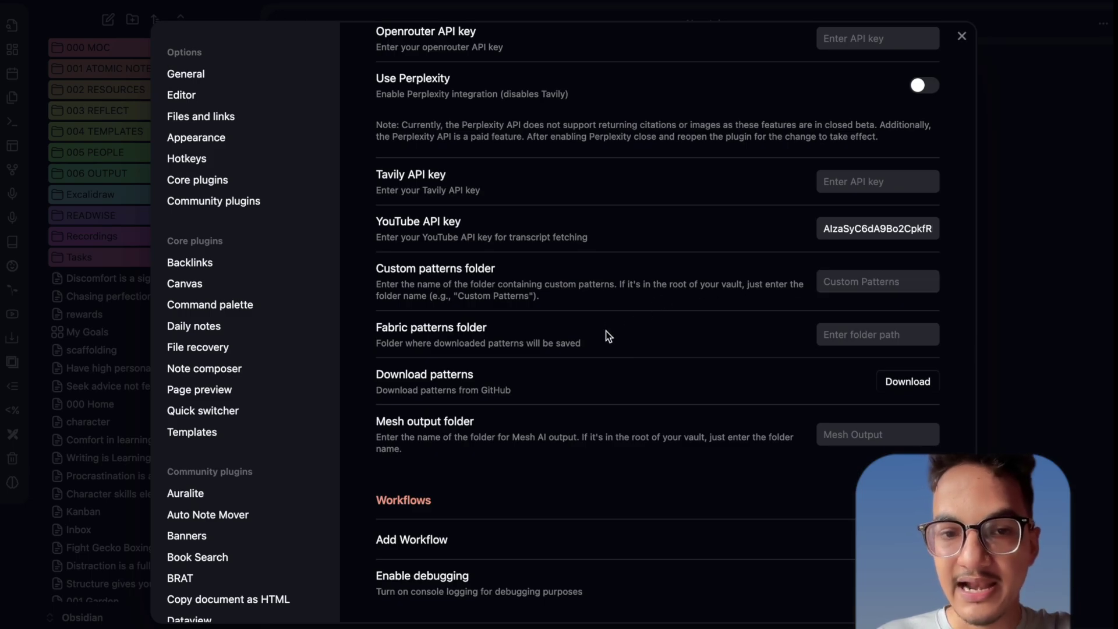
Set both Mesh AI patterns-folder fields to 'Pattern' and close Settings.
click(909, 276)
text(Pattern)
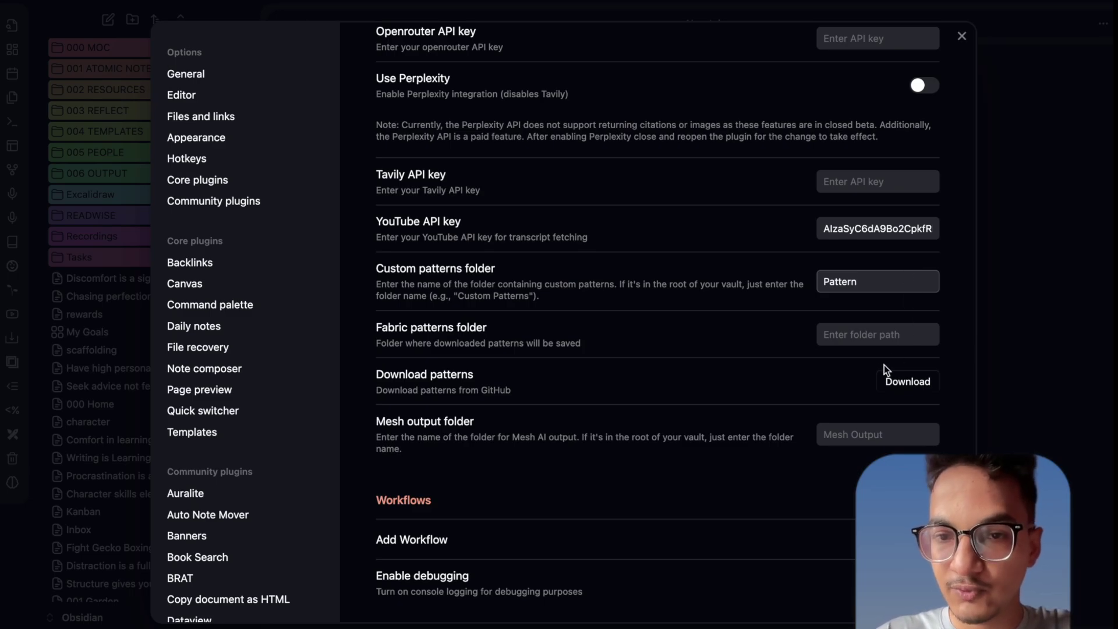
click(894, 336)
text(Pa)
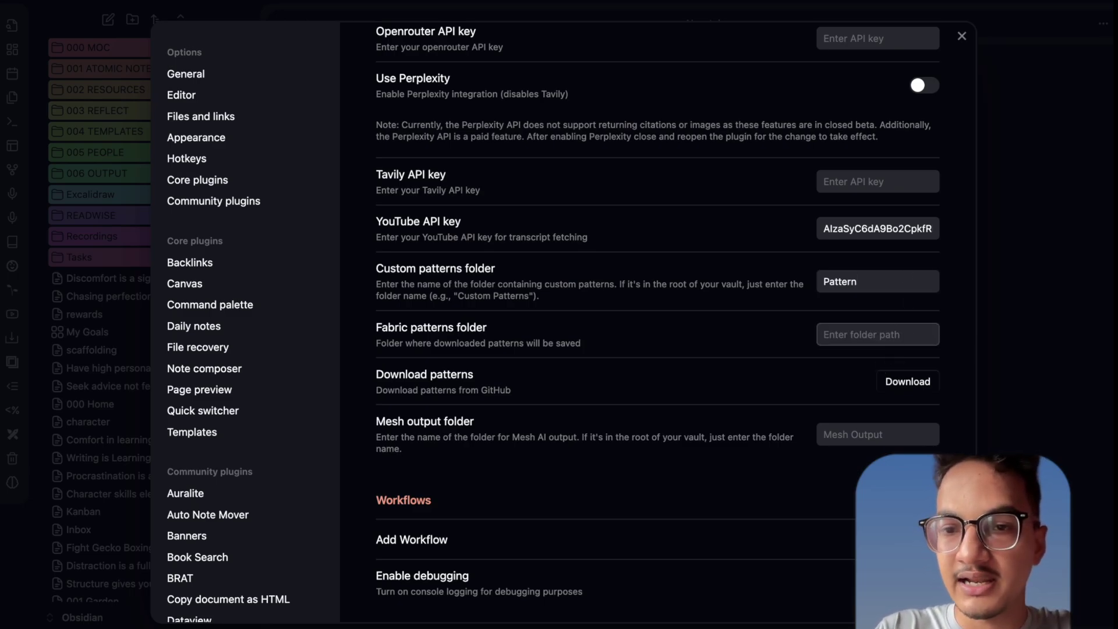
text(tterb)
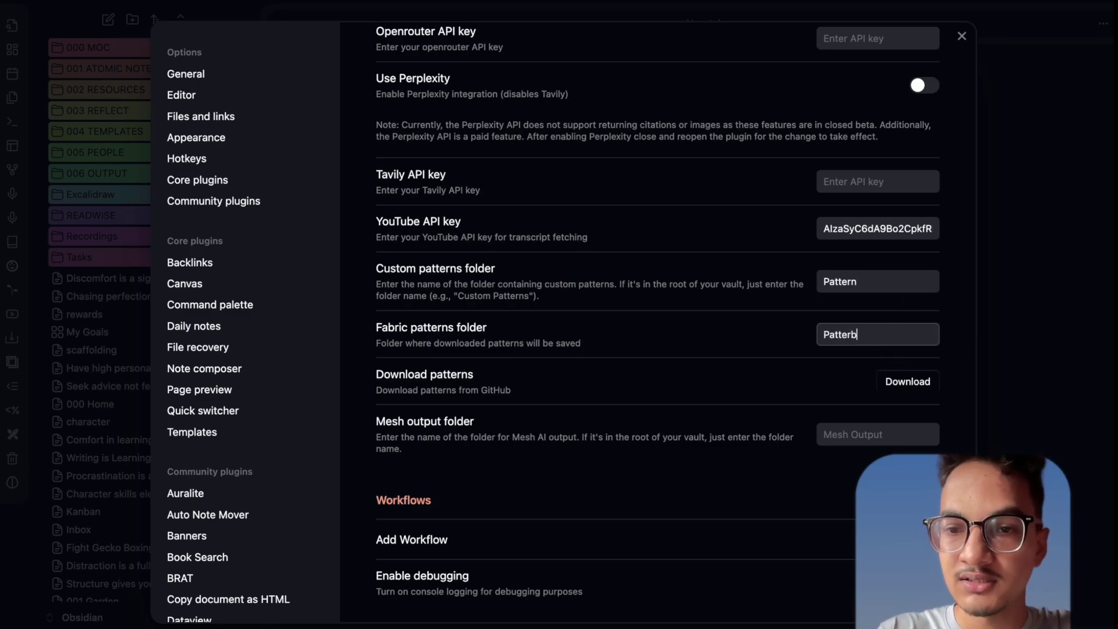
key(Escape)
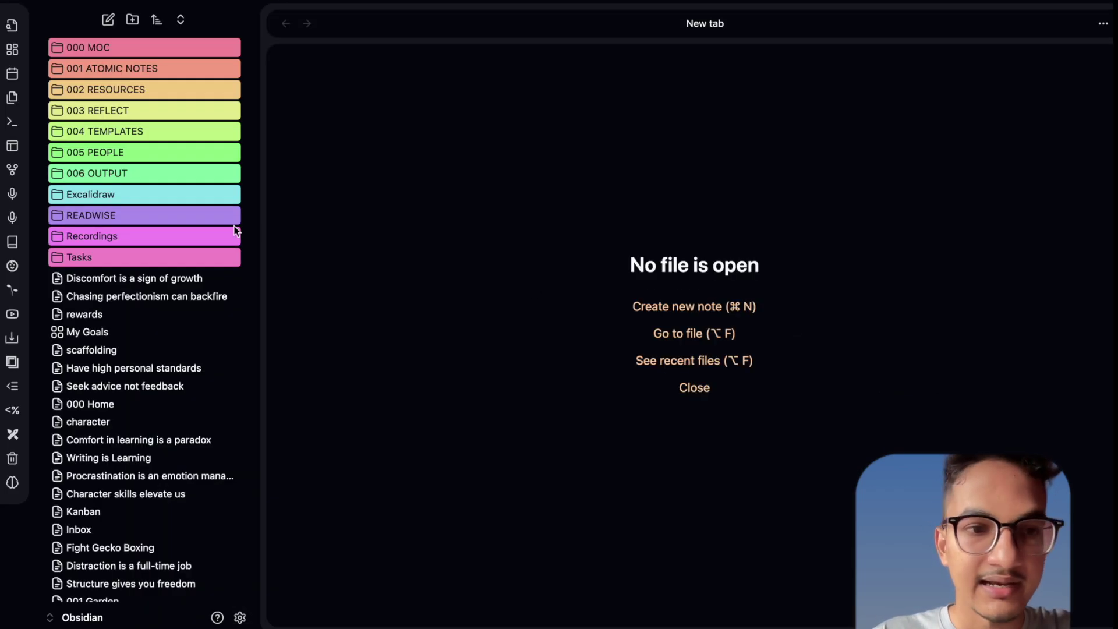
Create a new vault folder named Patterns and return to the plugin settings.
click(132, 20)
text(Oa)
text(Patterns)
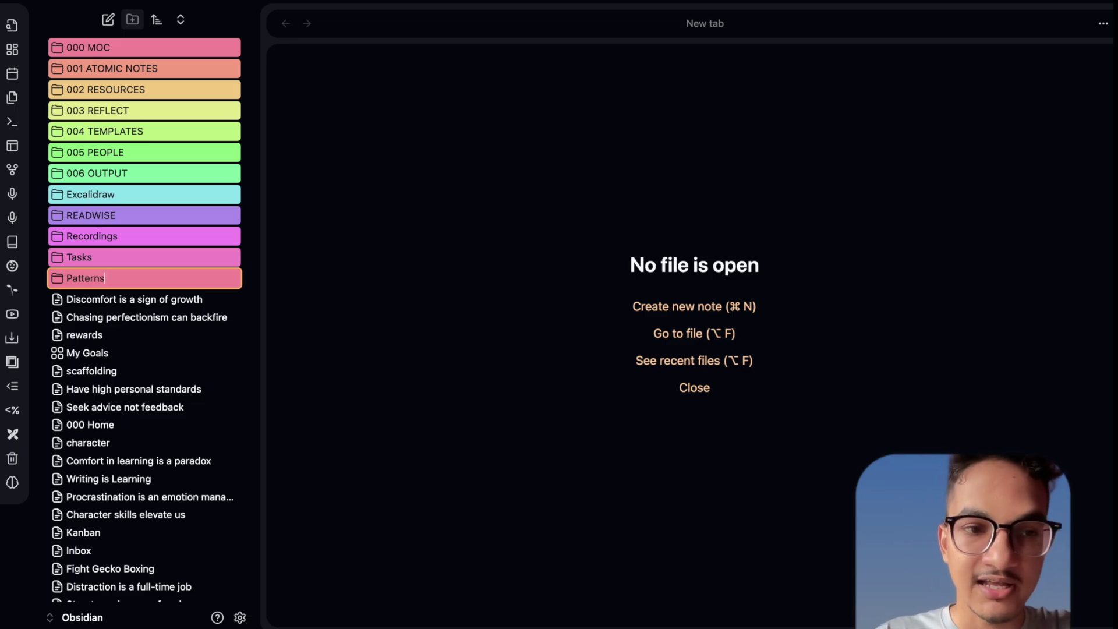
key(super+comma)
scroll(881, 439, down, 3)
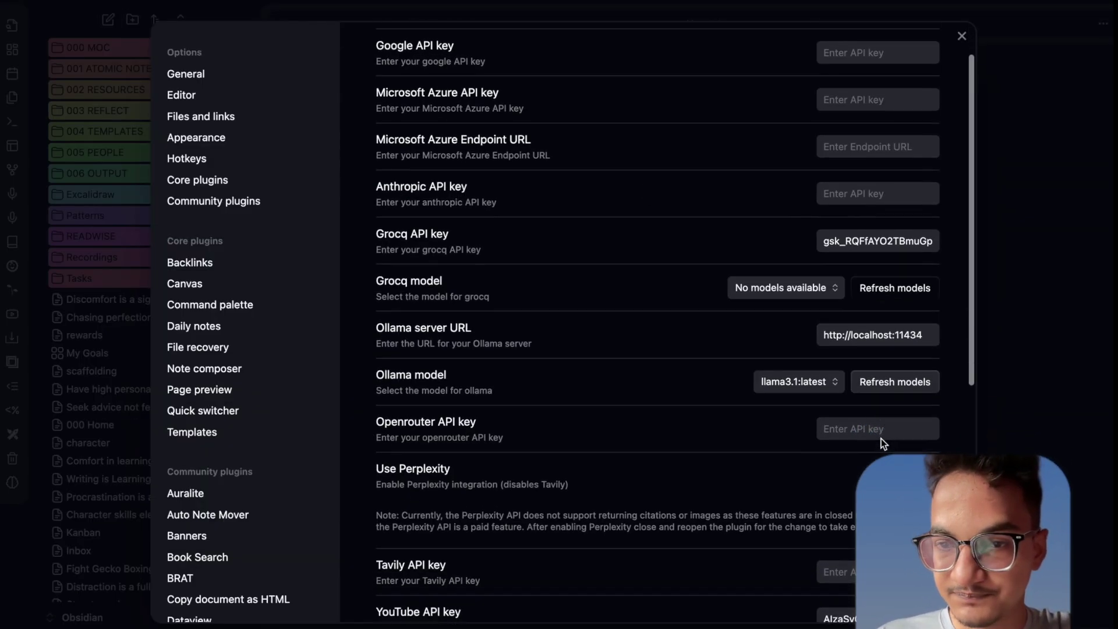
scroll(904, 389, down, 5)
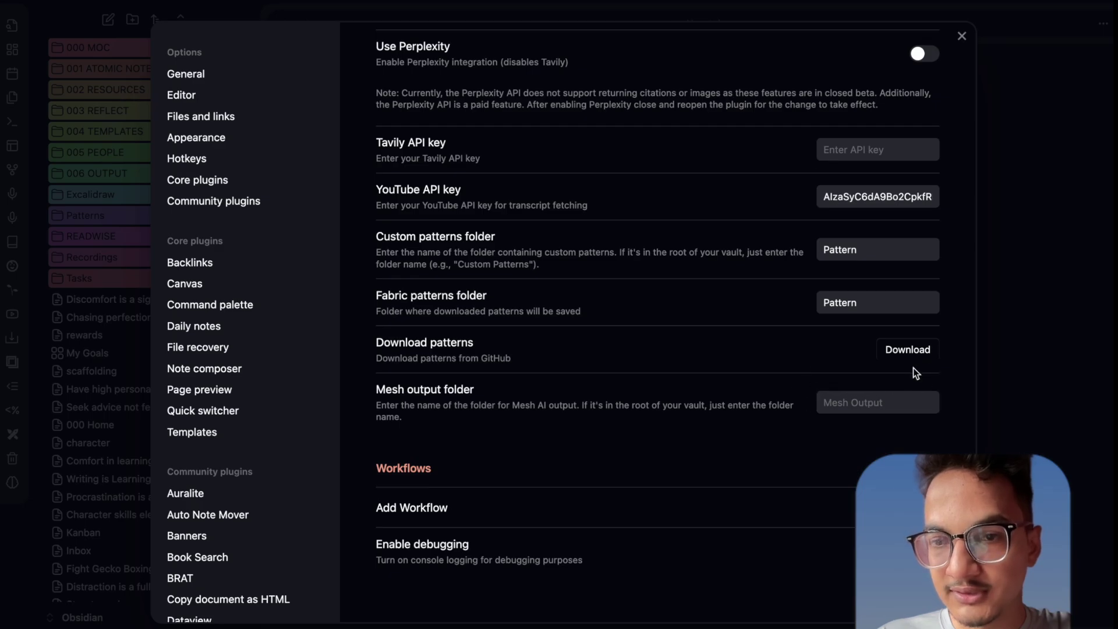
Download the Fabric patterns (153 succeeded, 1 failed) and set the Mesh output folder to Fabric.
click(913, 351)
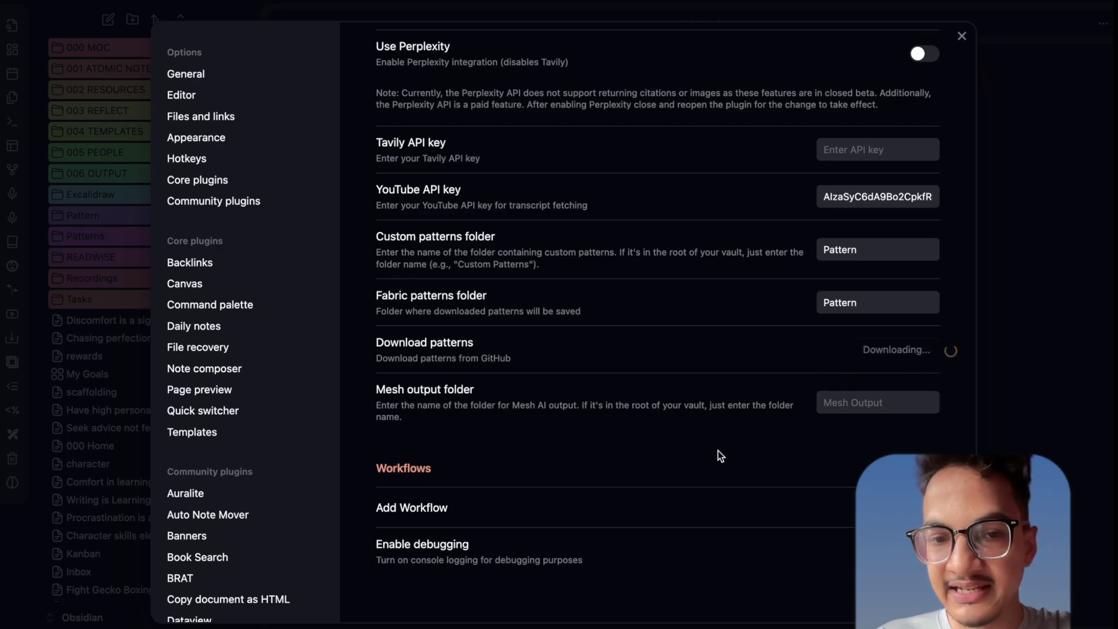
click(882, 401)
text(Fabrc)
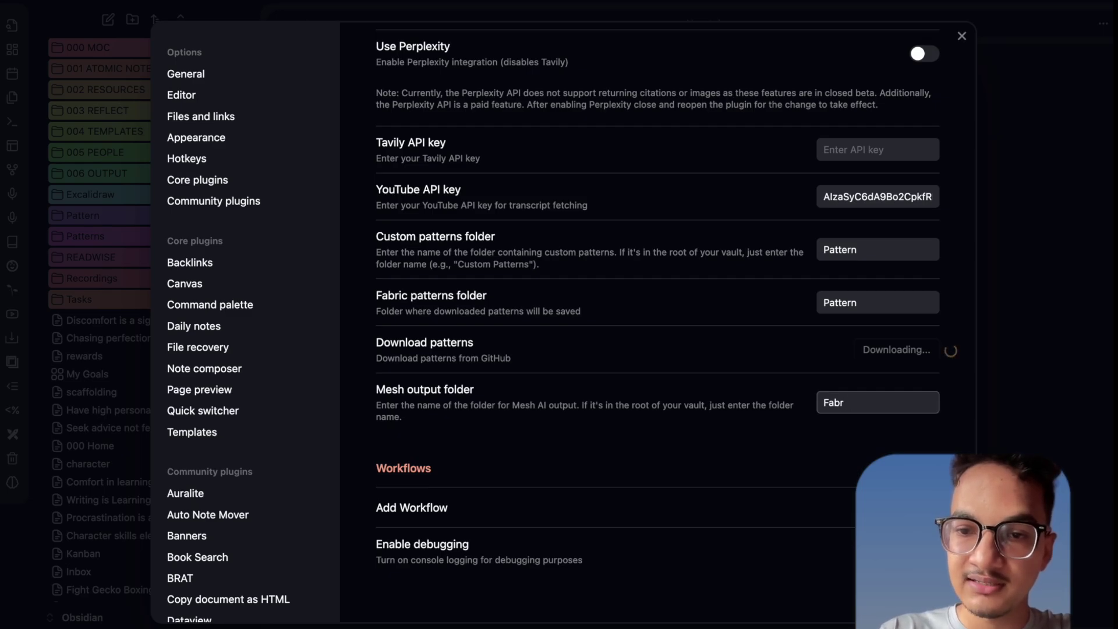
click(1013, 365)
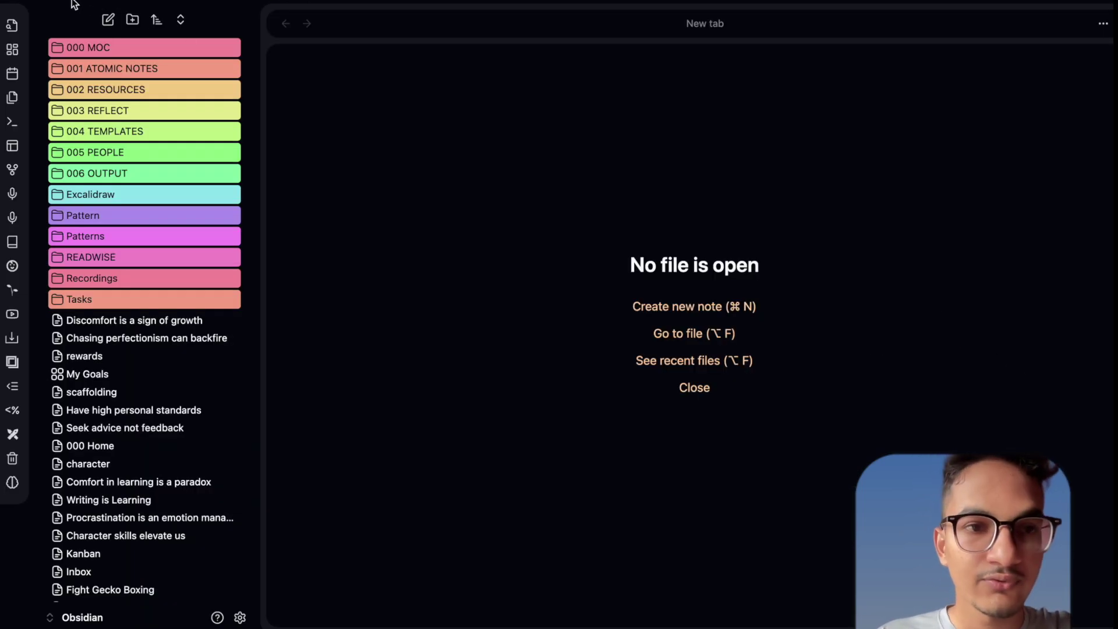
Create a new vault folder named Fabric and return to the plugin settings.
click(132, 21)
text(Fab)
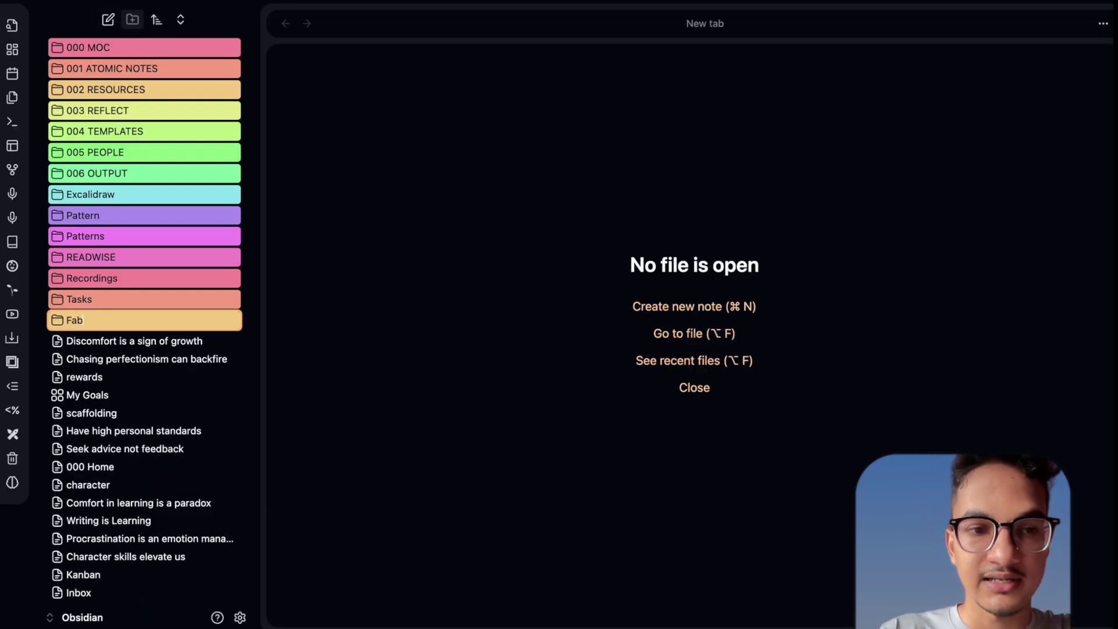
text(ric)
key(Return)
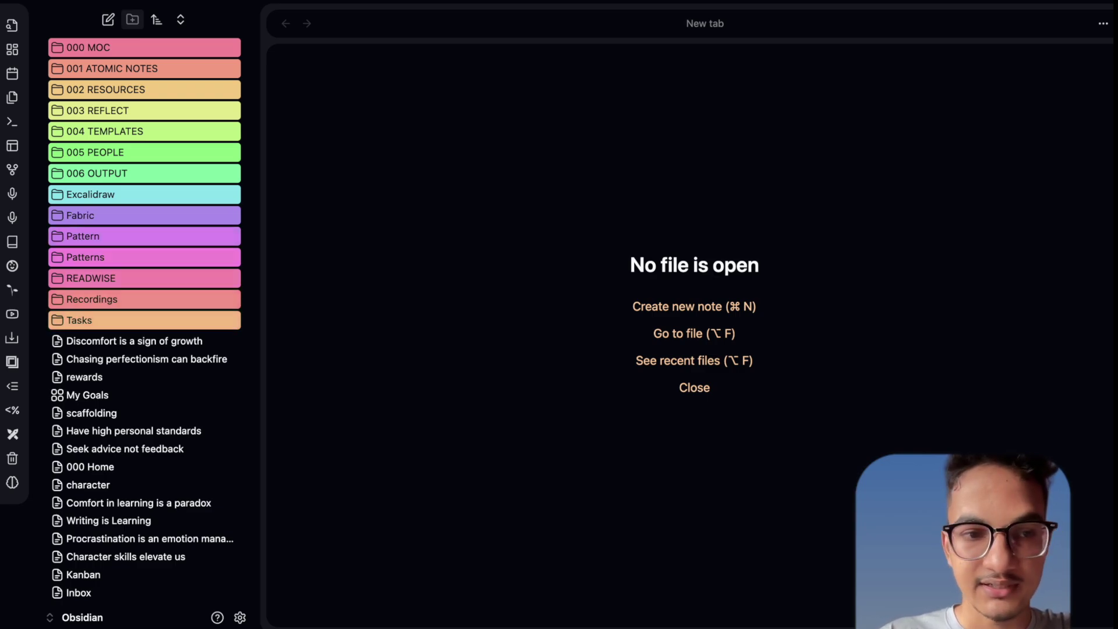
click(240, 617)
click(1023, 347)
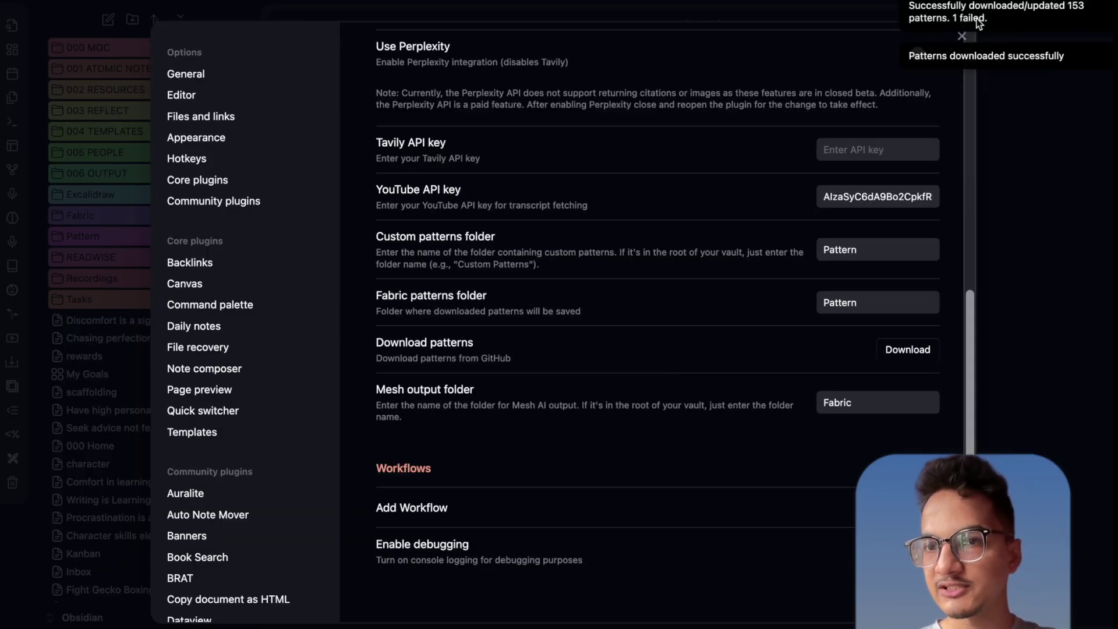
Dismiss the download notices, close Settings, and review then collapse the downloaded notes in the Pattern folder.
click(922, 13)
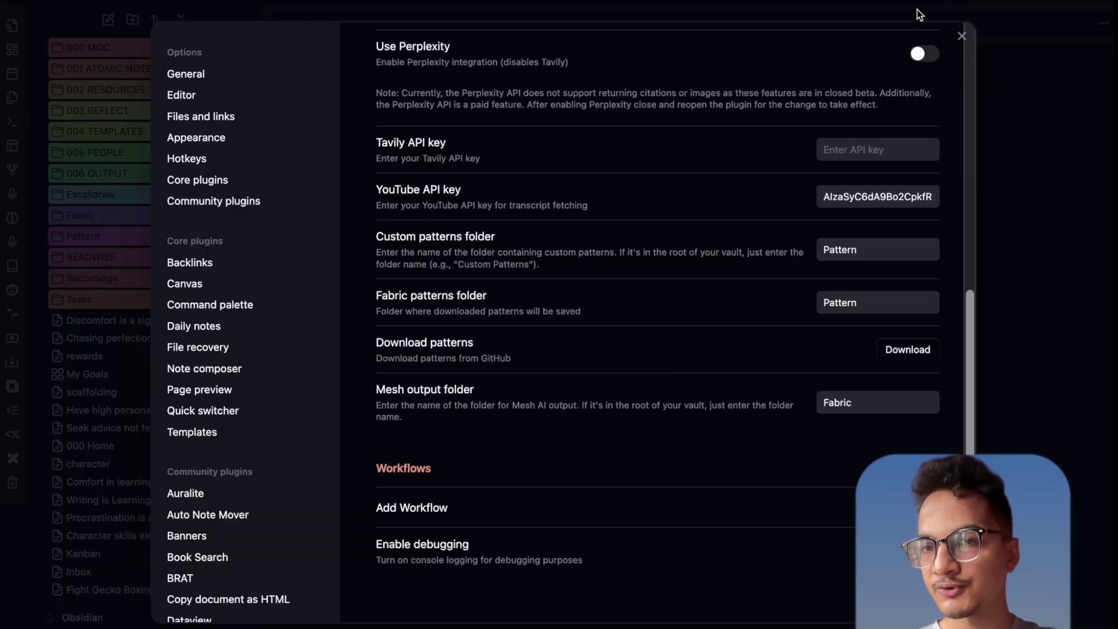
click(962, 36)
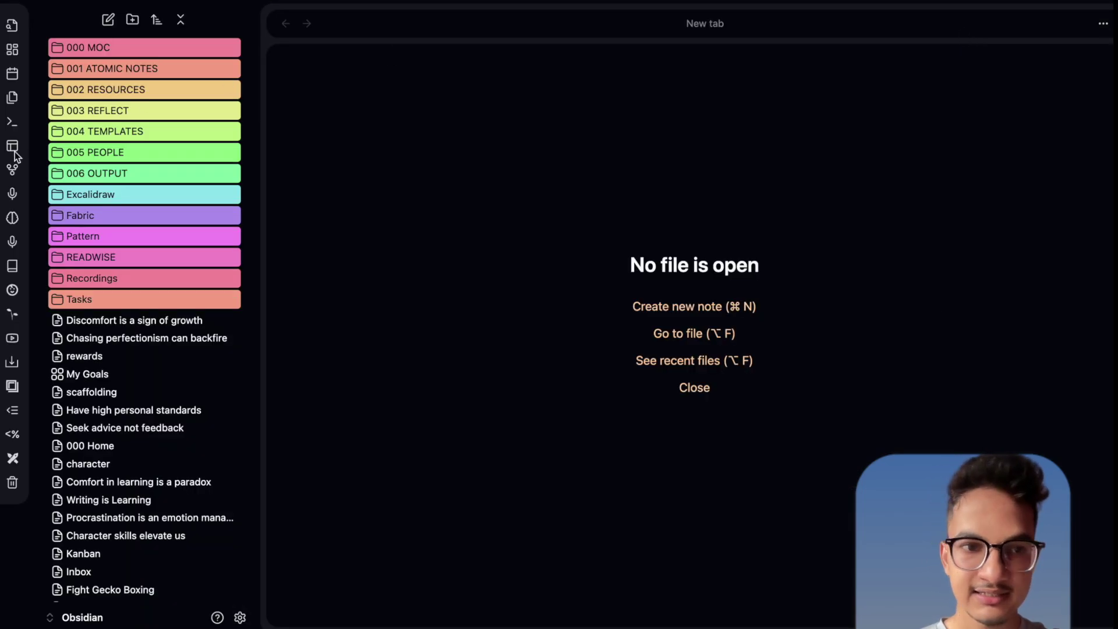
click(198, 240)
scroll(142, 429, down, 15)
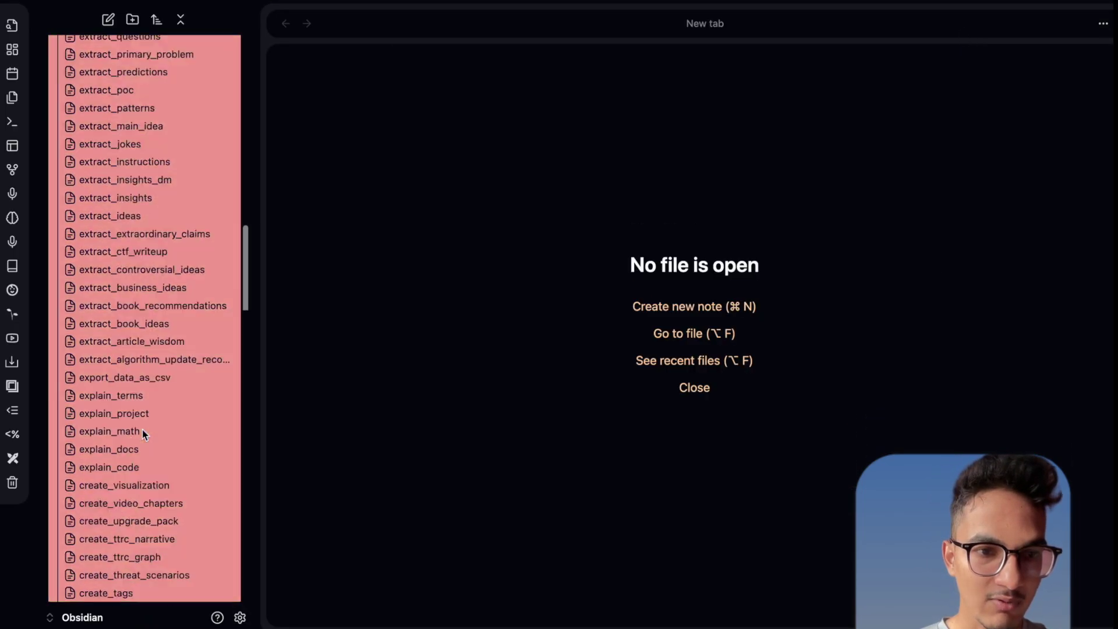
scroll(142, 429, down, 5)
scroll(142, 429, up, 20)
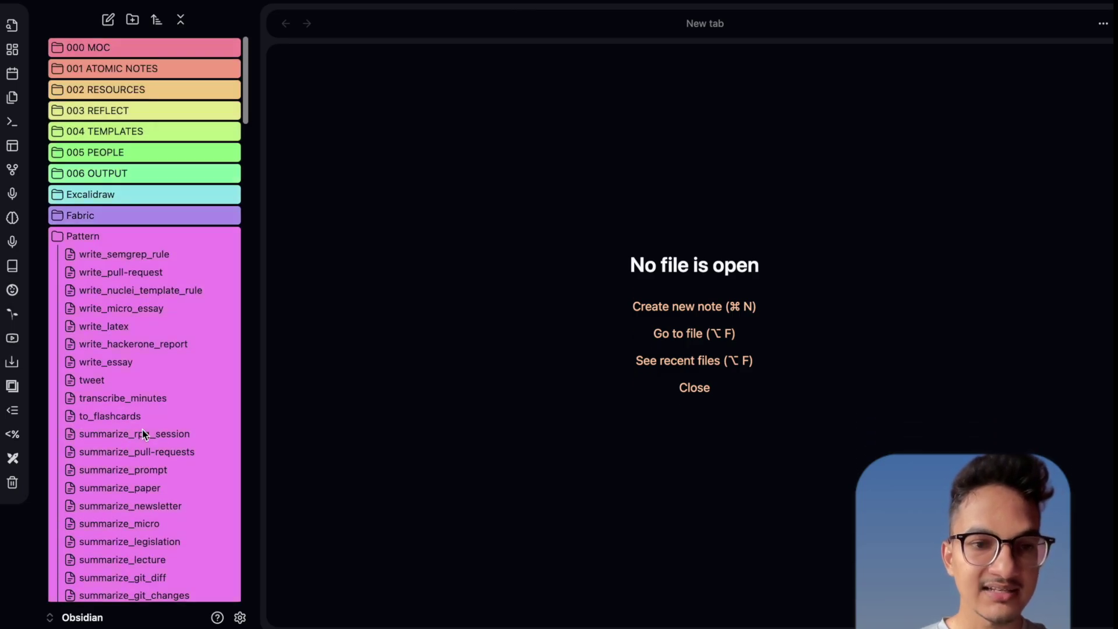
click(163, 236)
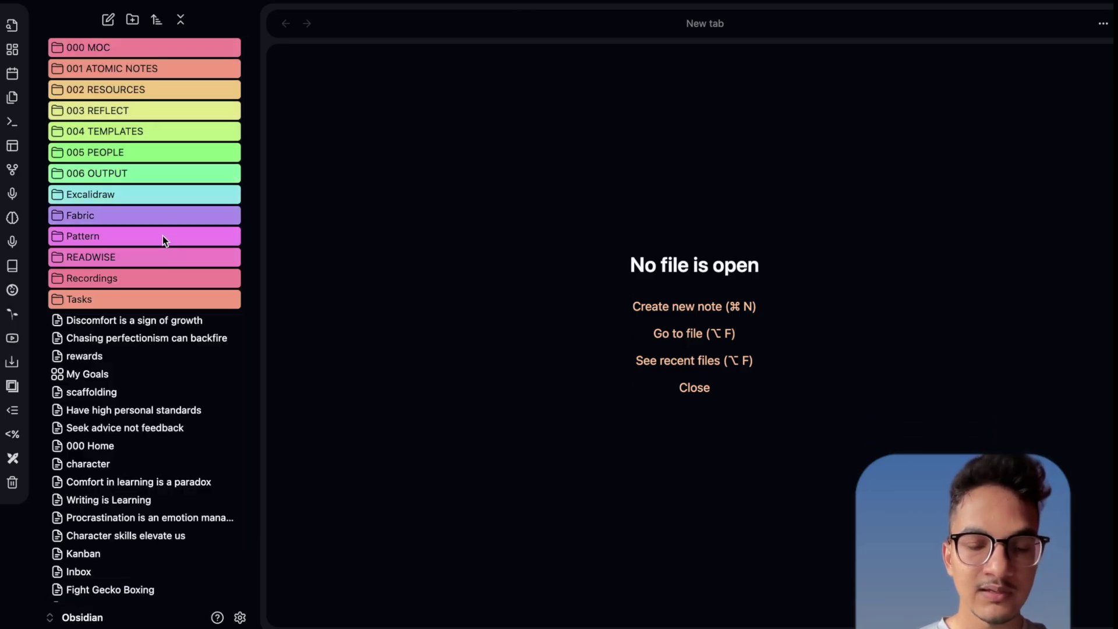
click(240, 617)
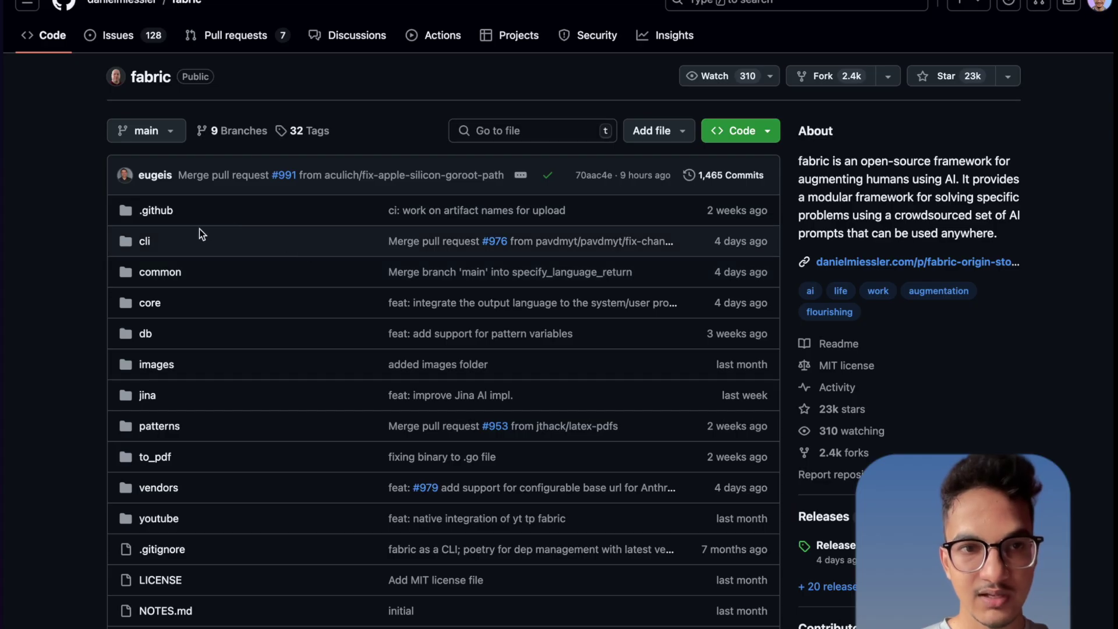
Reload the fabric GitHub repository and scroll through its patterns directory.
key(super+r)
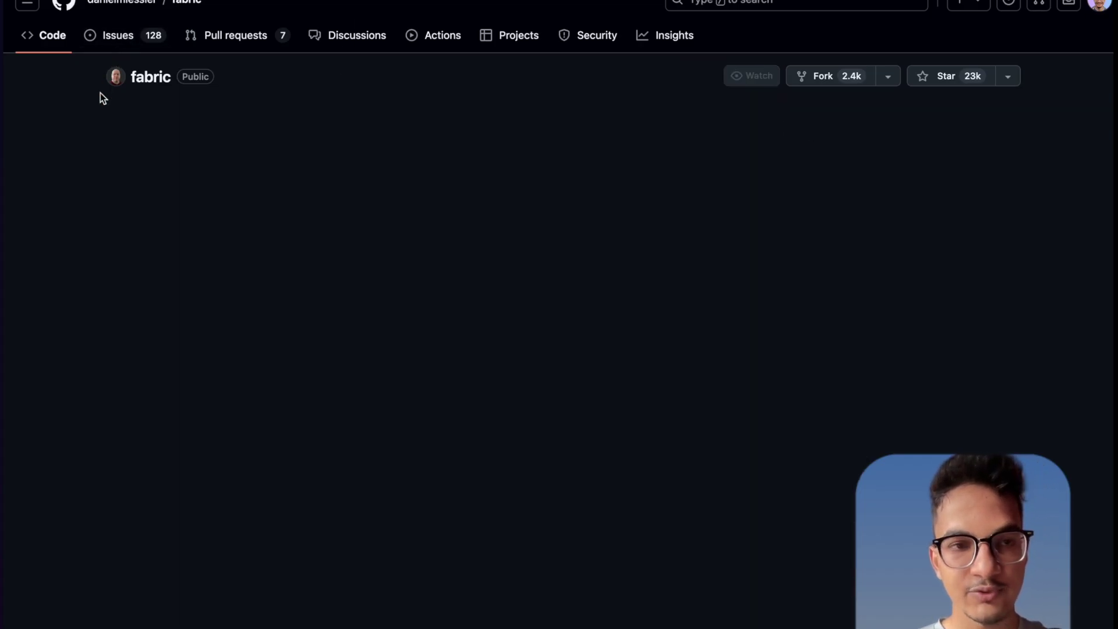
scroll(209, 382, down, 1)
click(160, 396)
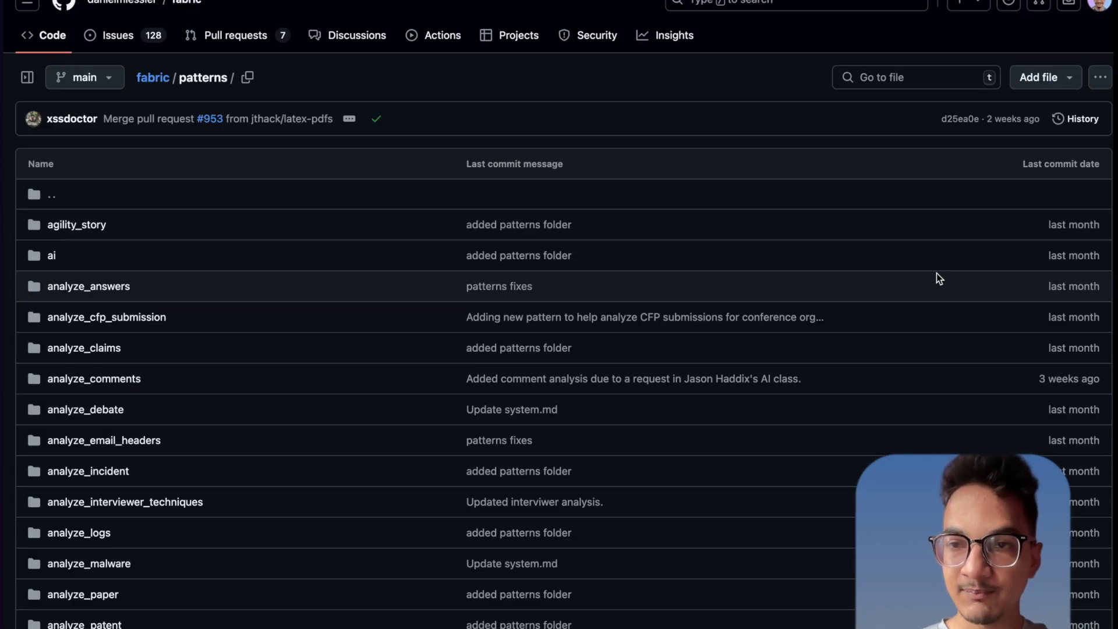
scroll(411, 421, down, 15)
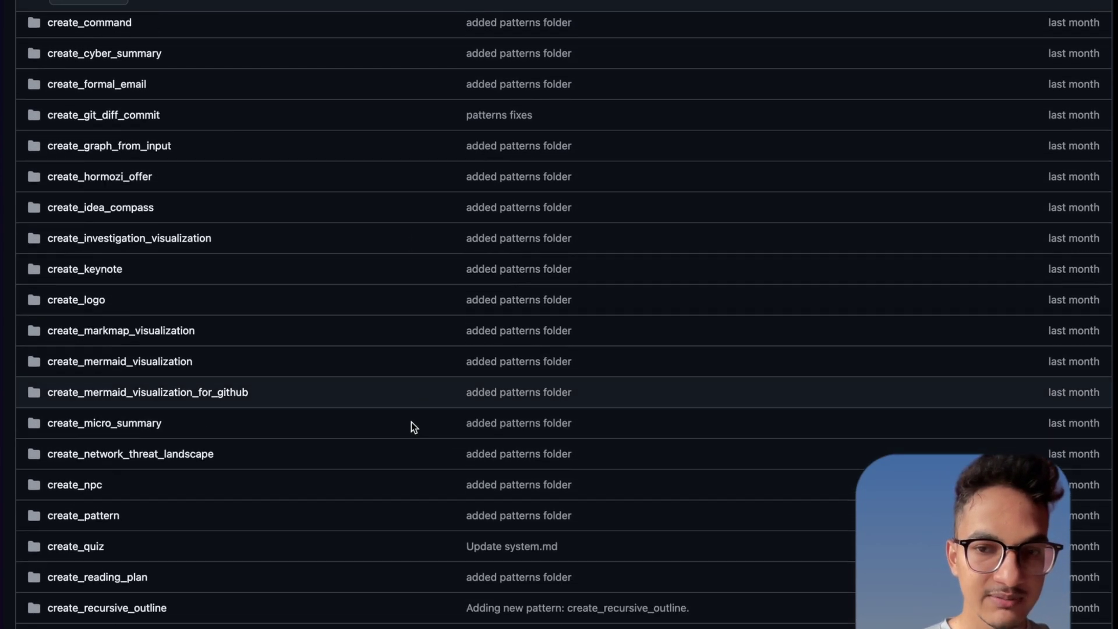
scroll(412, 422, down, 20)
scroll(411, 421, up, 20)
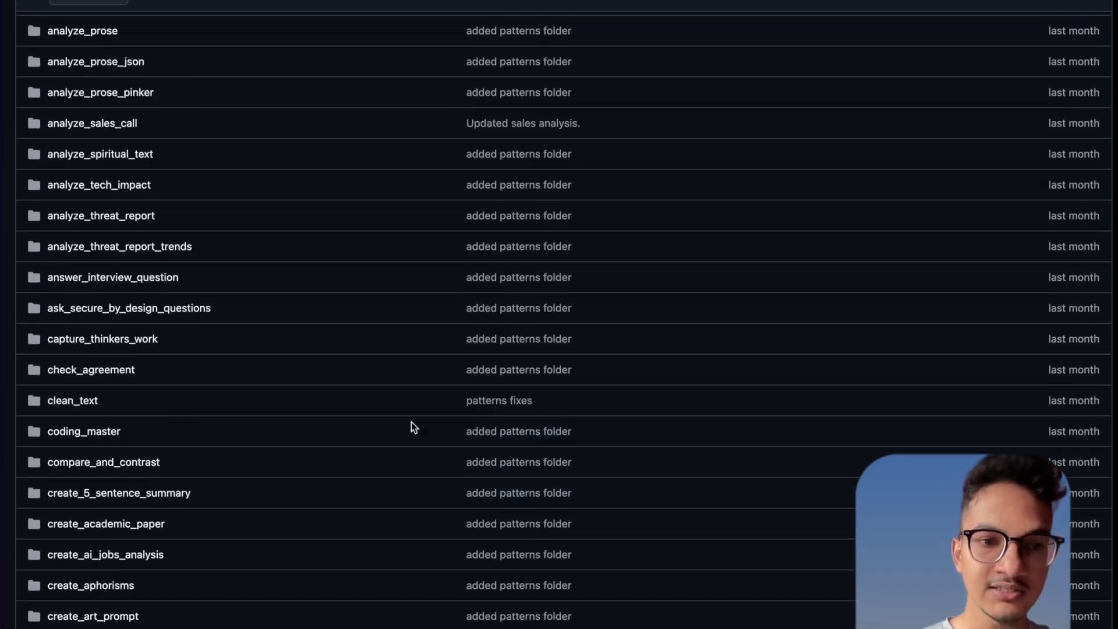
scroll(411, 422, up, 10)
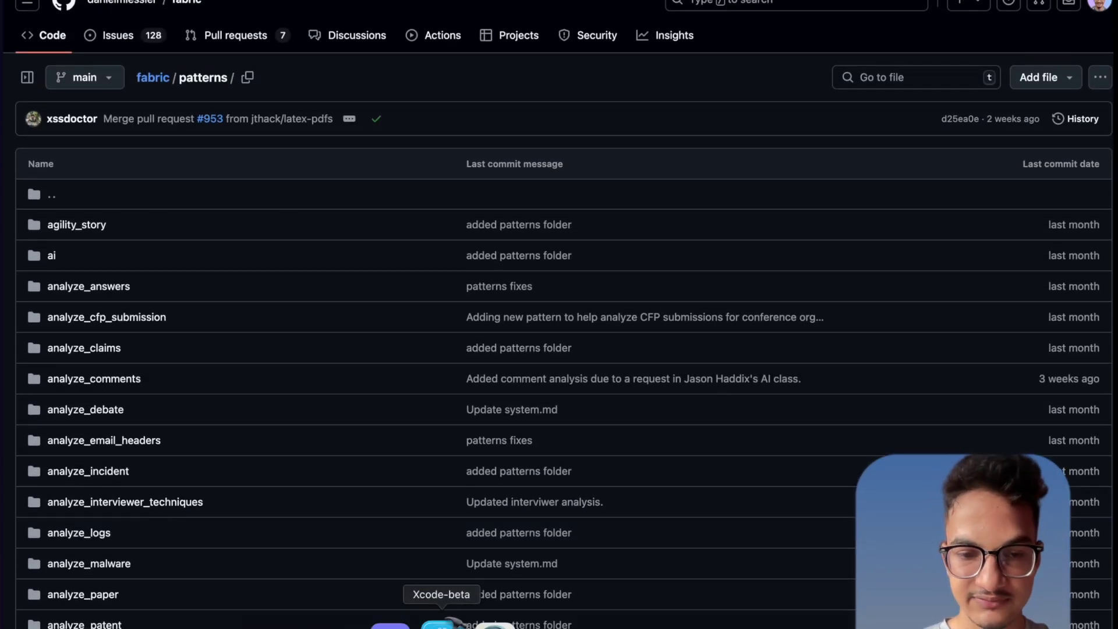
Return to Obsidian and close the Settings window.
click(511, 624)
scroll(735, 394, down, 5)
key(Escape)
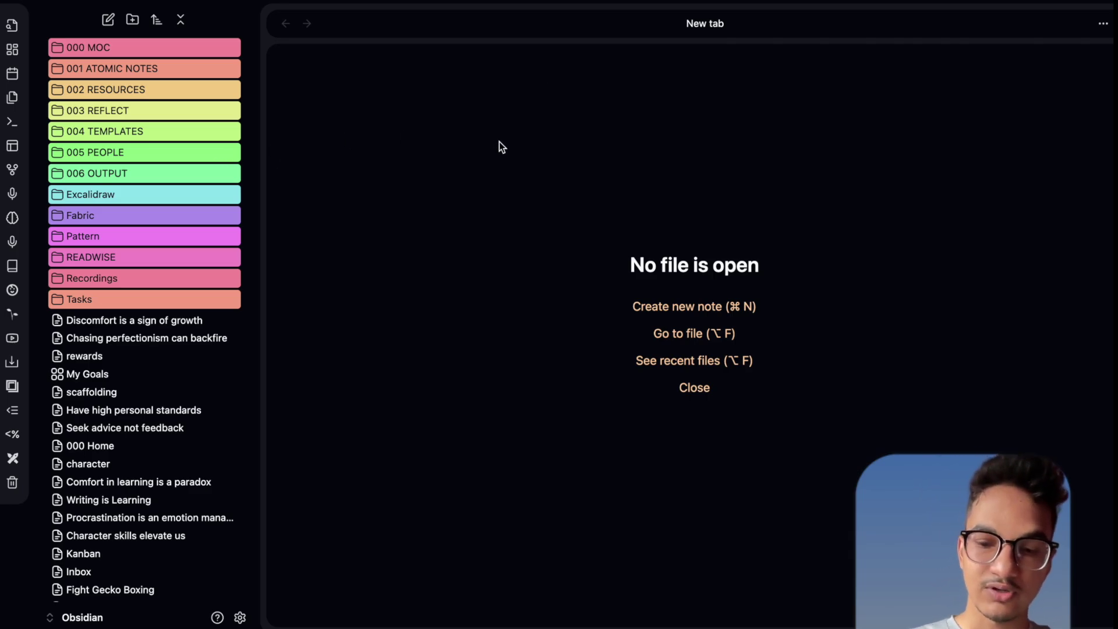
Search 'mesh' in the command palette to review the Mesh AI commands, then open the Mesh AI panel.
key(super+p)
text(mesh)
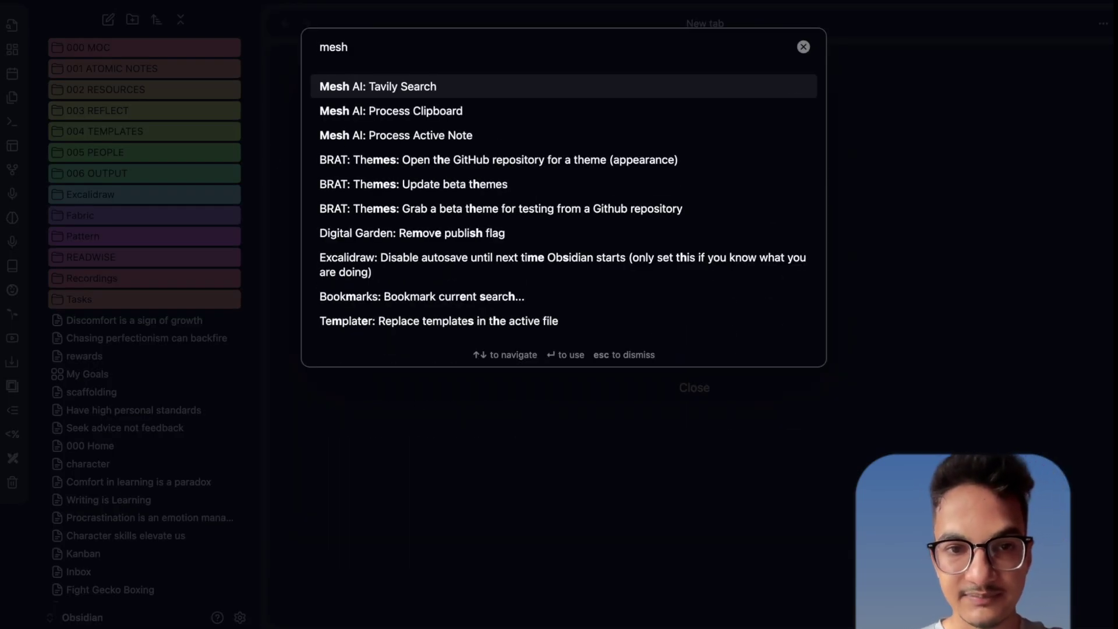
key(Down)
key(Down)
key(Down)
key(Up)
key(Up)
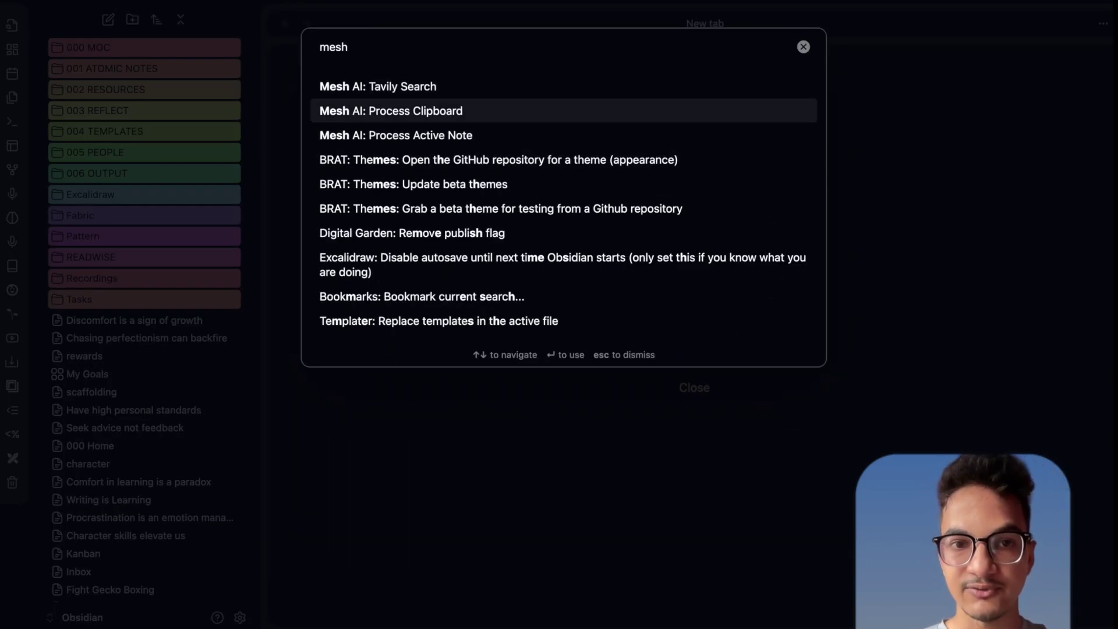
key(Up)
key(Down)
key(Down)
key(Down)
key(Up)
key(Up)
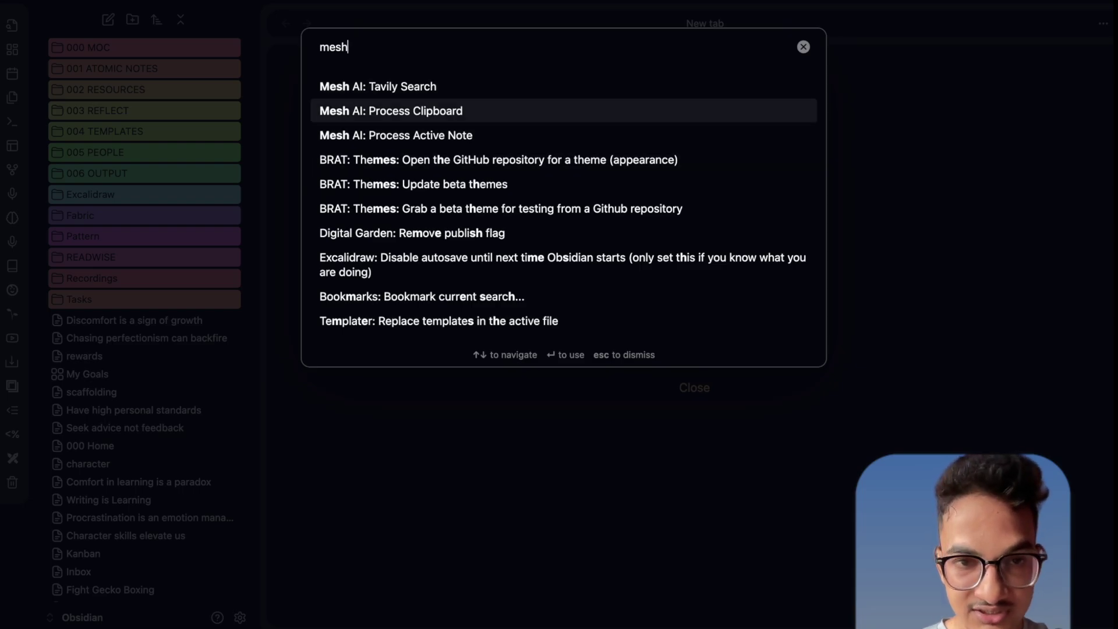
key(Up)
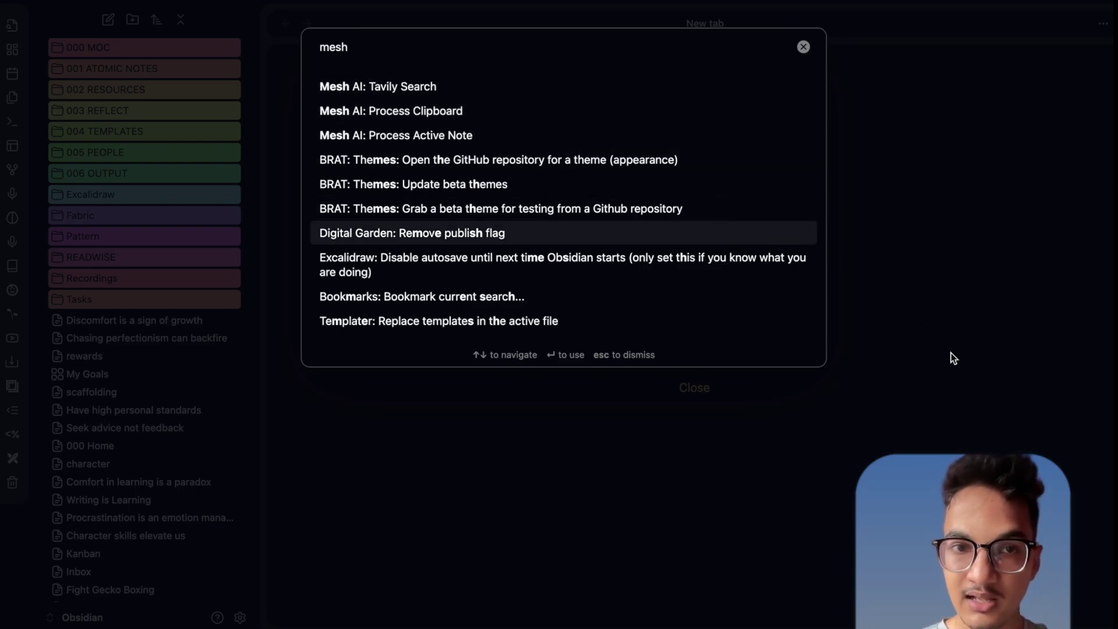
click(945, 362)
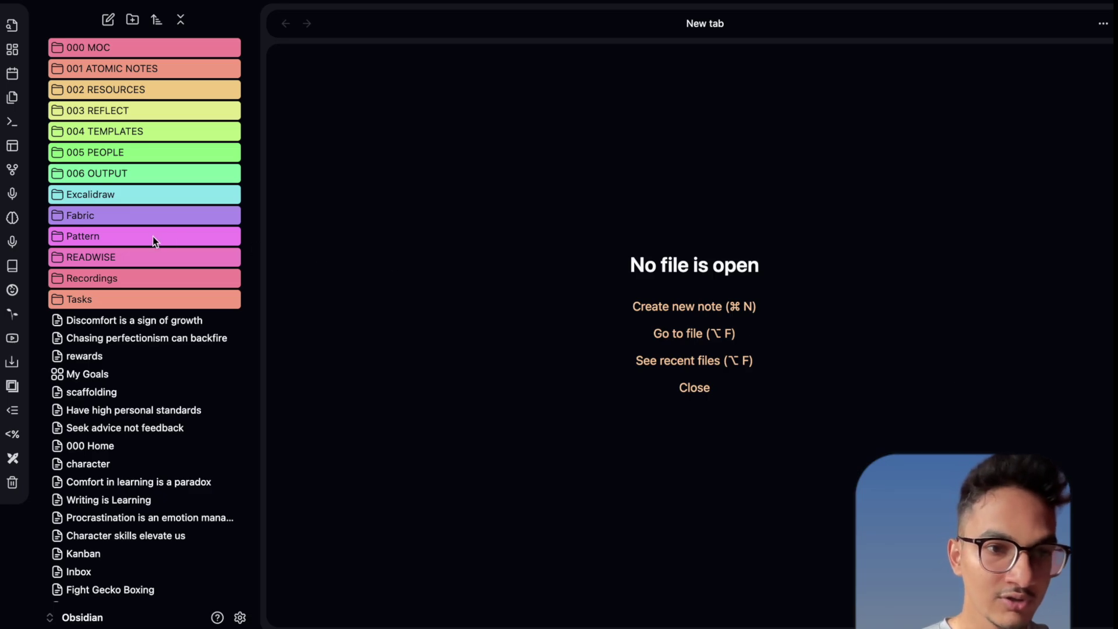
click(7, 218)
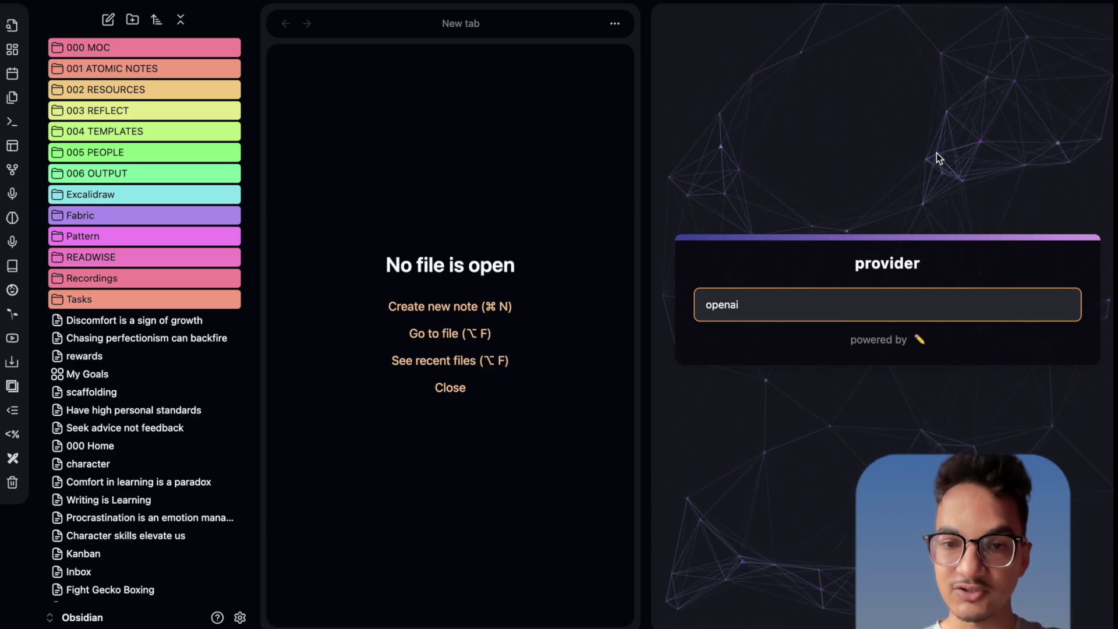
Choose grocq as the Mesh AI provider.
click(795, 301)
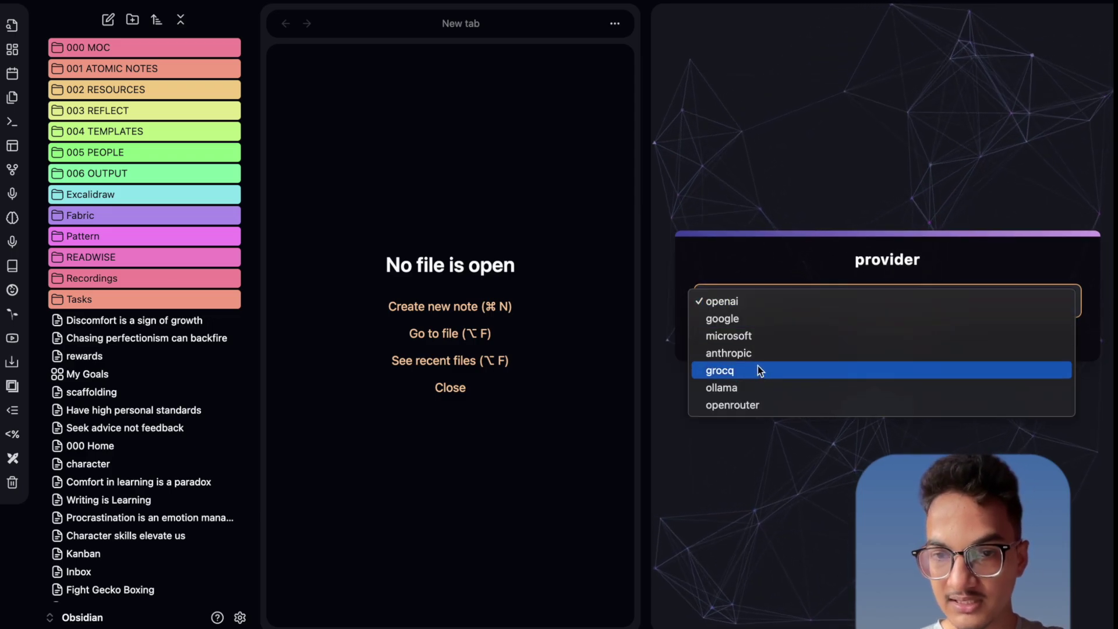
click(773, 367)
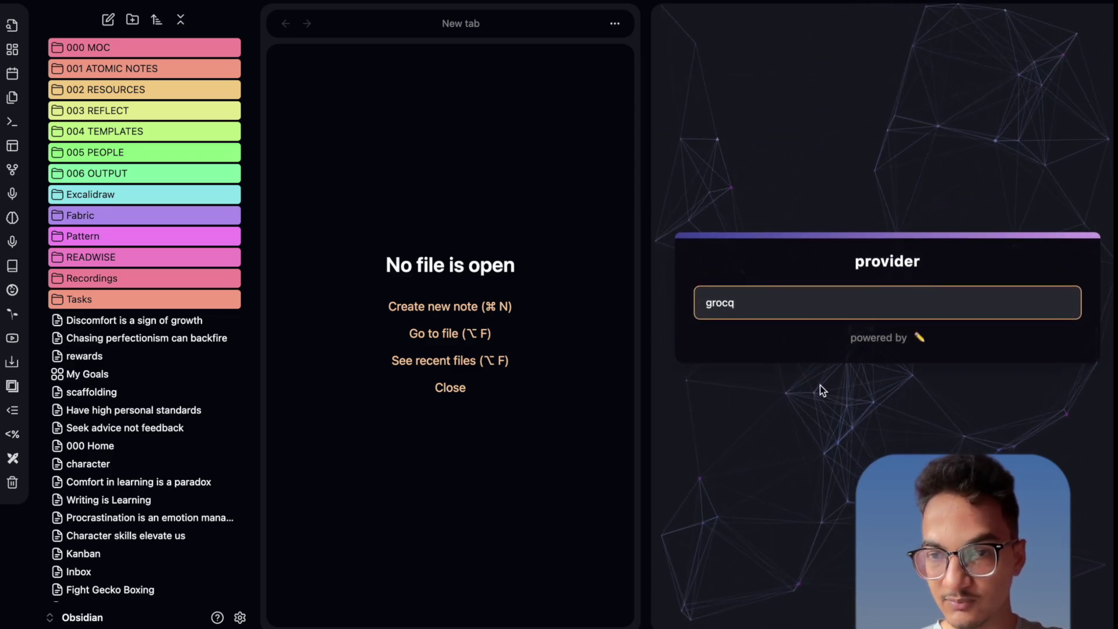
click(919, 341)
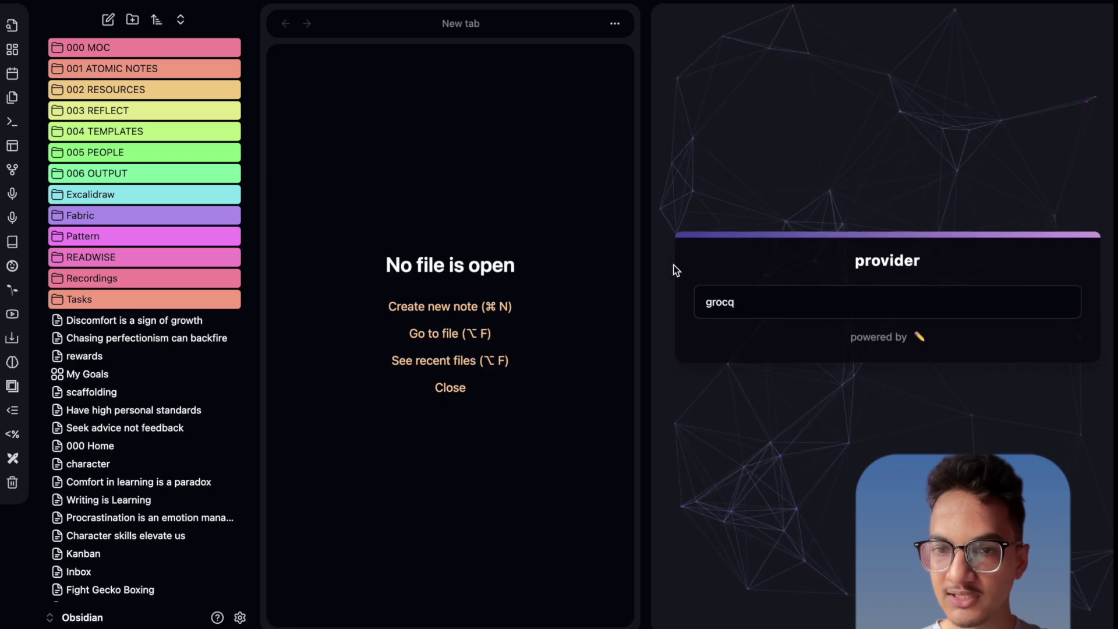
Turn on Enable debugging in the Mesh AI plugin settings and close the prompt.
key(super+comma)
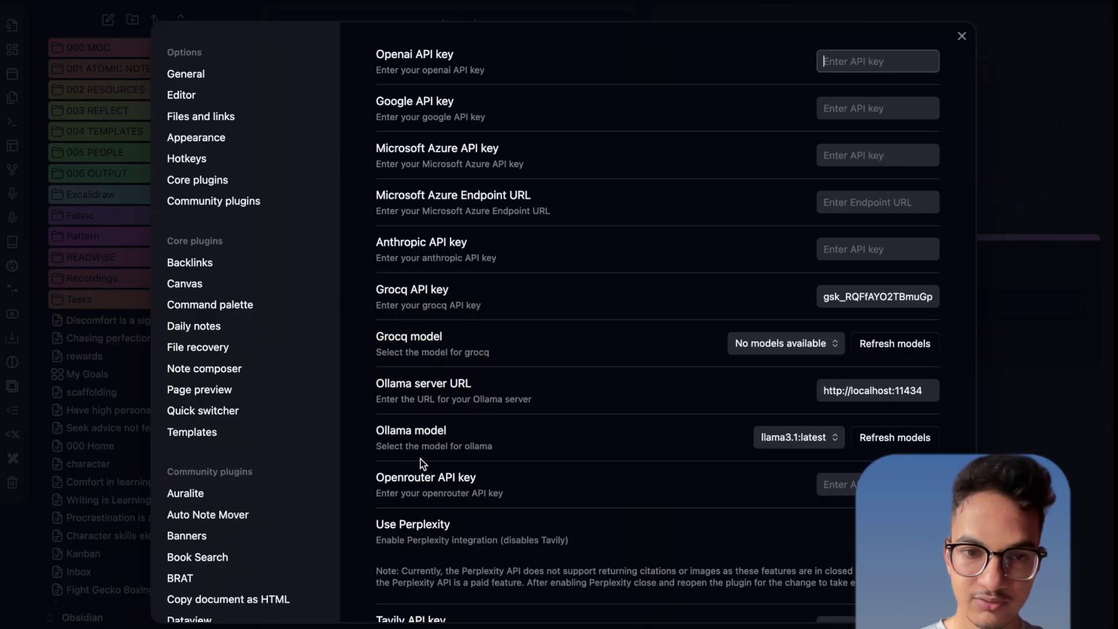
scroll(515, 453, down, 8)
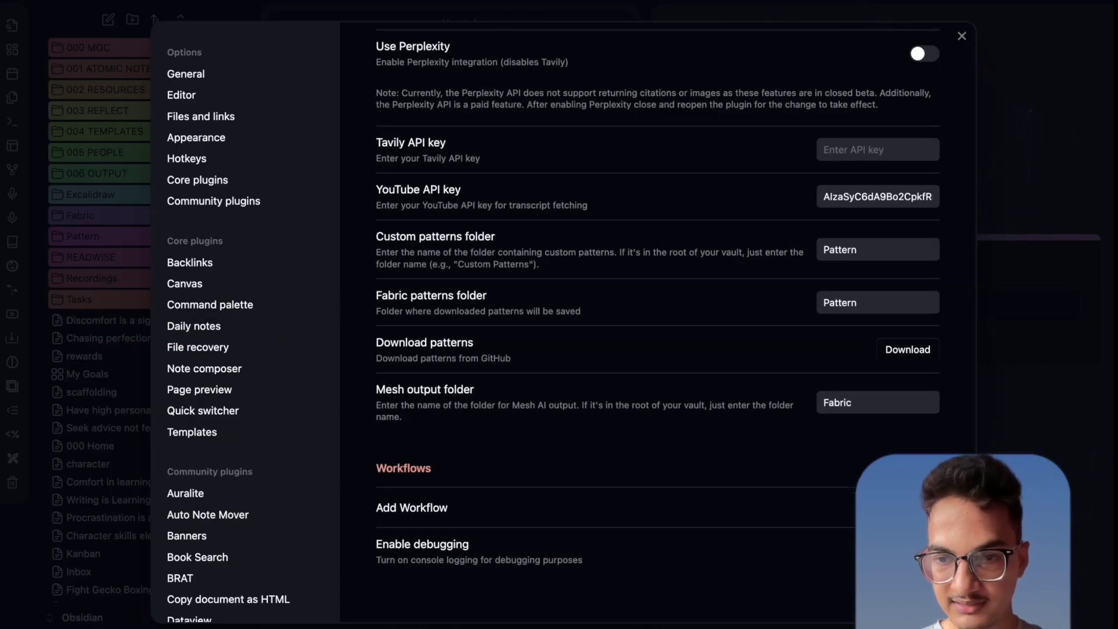
click(924, 550)
key(Escape)
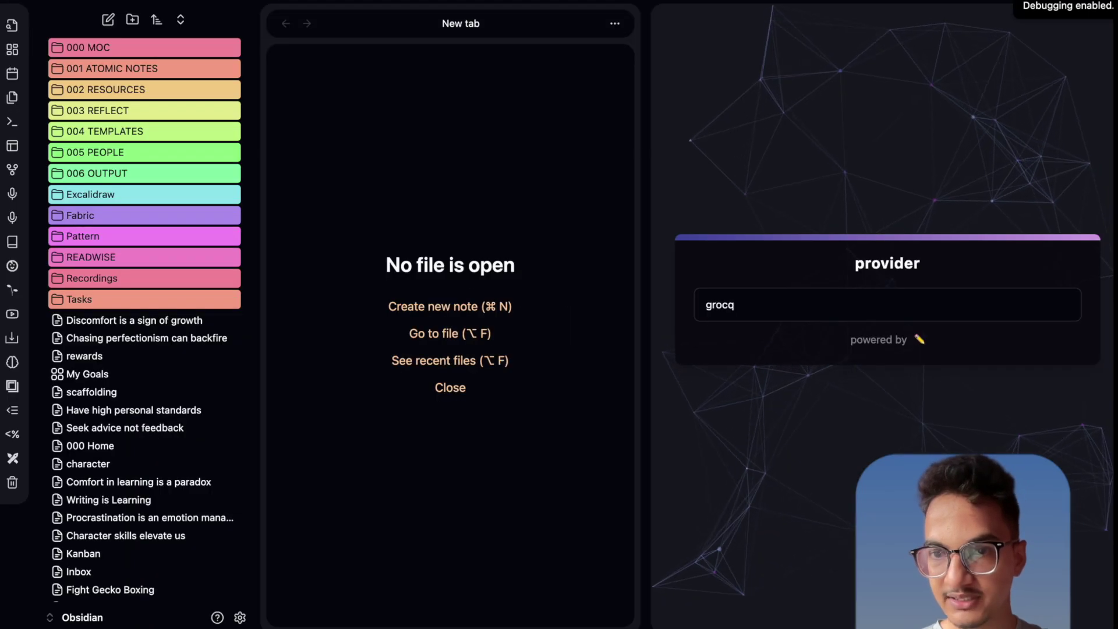
click(782, 400)
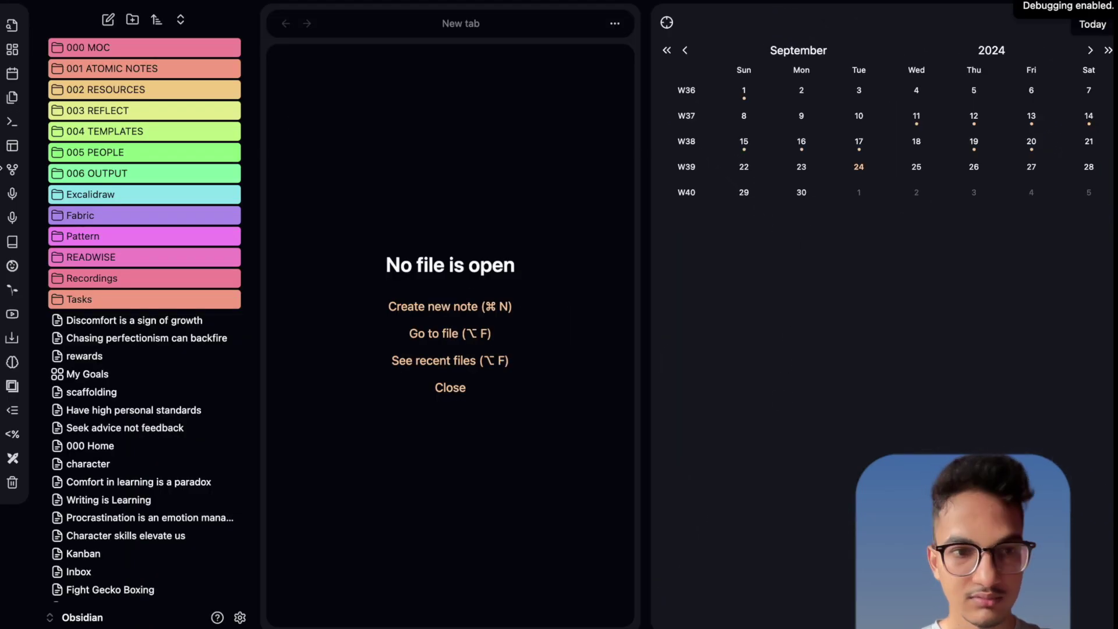
Run the Mesh AI Process Active Note command from the command palette.
key(super+p)
text(r)
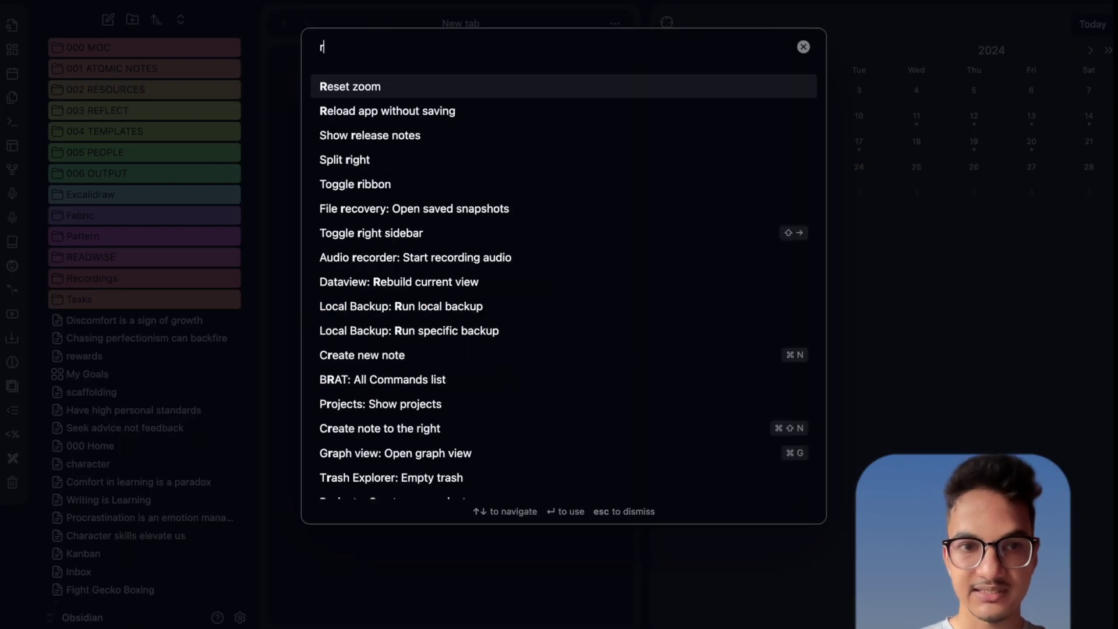
key(BackSpace)
text(mesh)
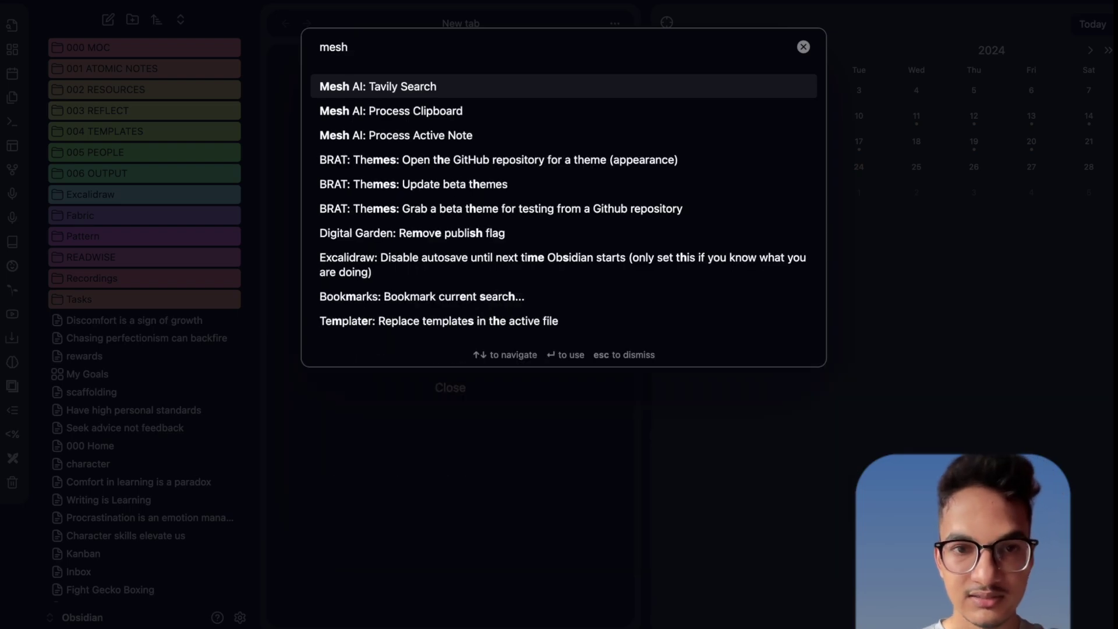
click(469, 140)
Run Mesh AI Process Clipboard, open the Mesh AI sidebar panel, and close the ww note.
key(super+p)
text(mesh)
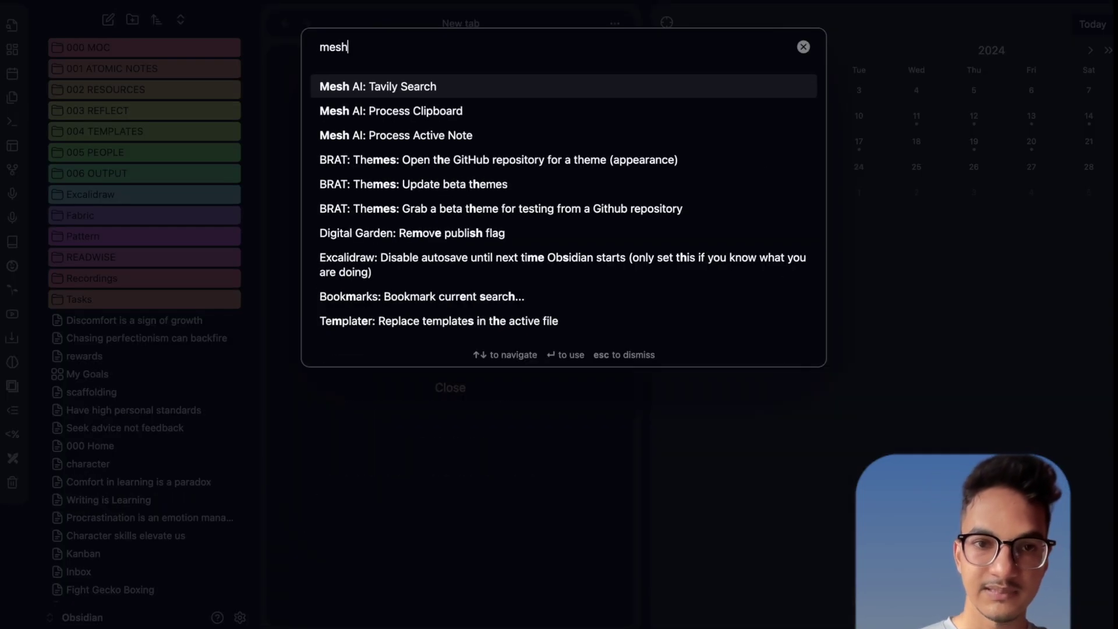
click(559, 110)
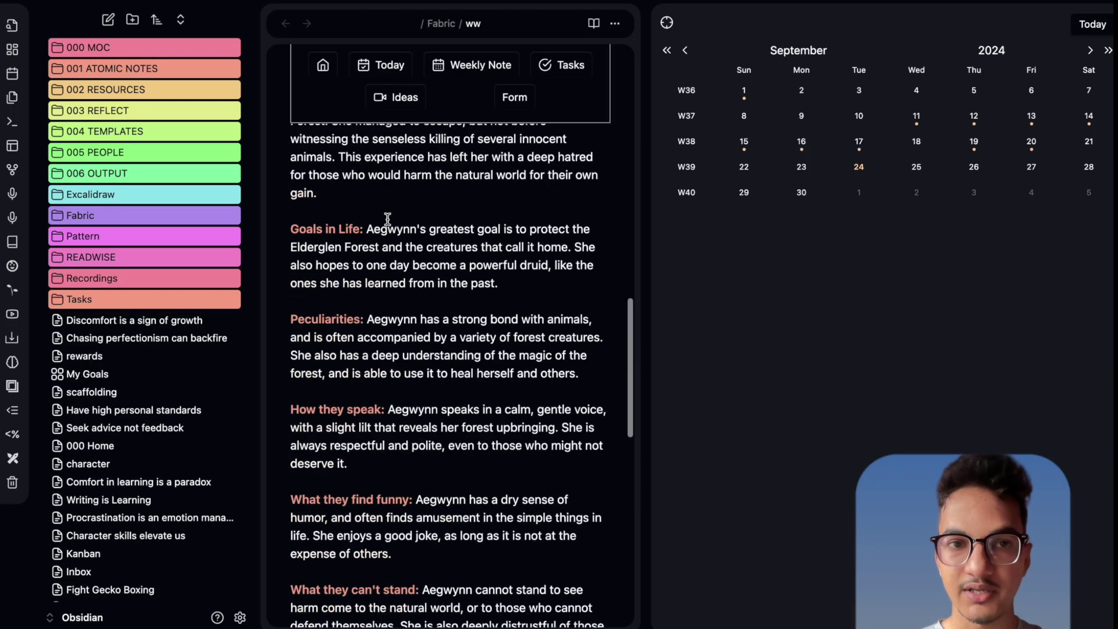
scroll(387, 219, up, 10)
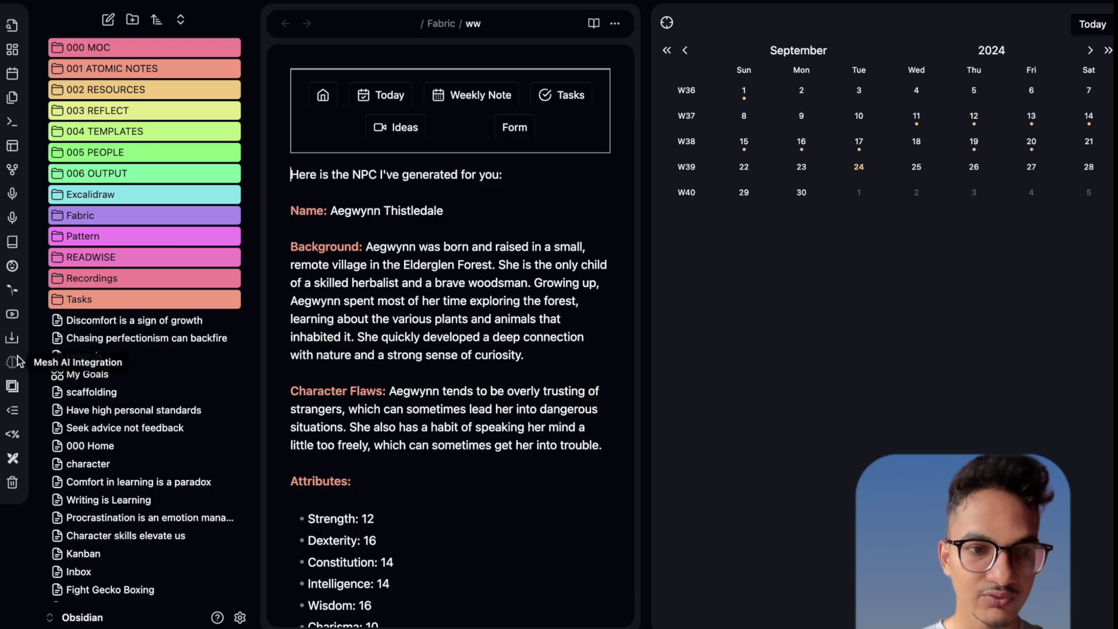
click(856, 7)
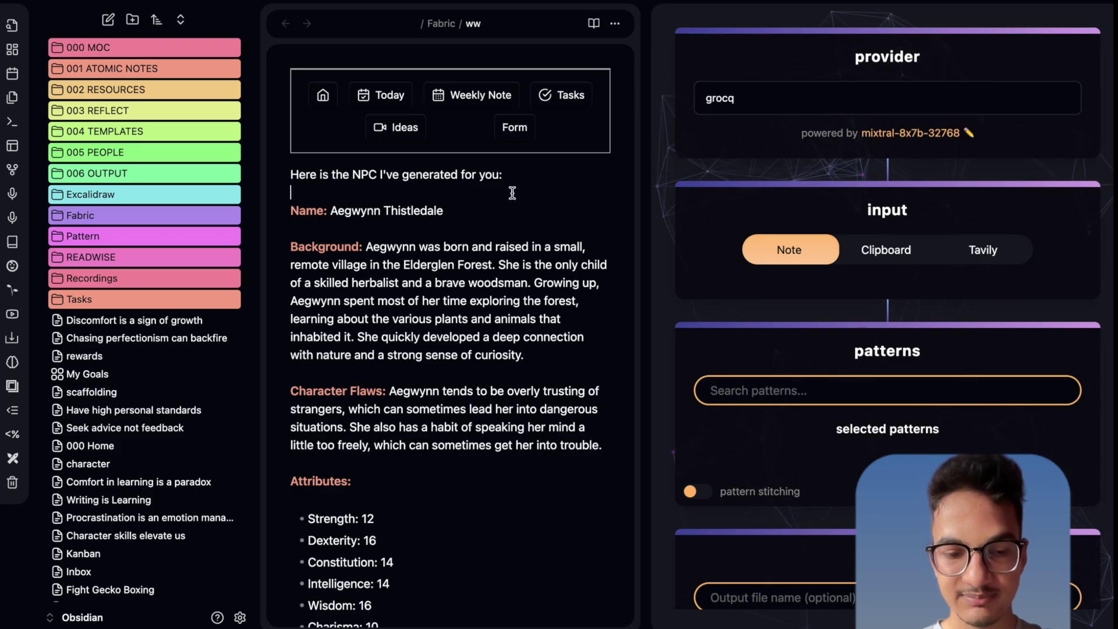
key(super+w)
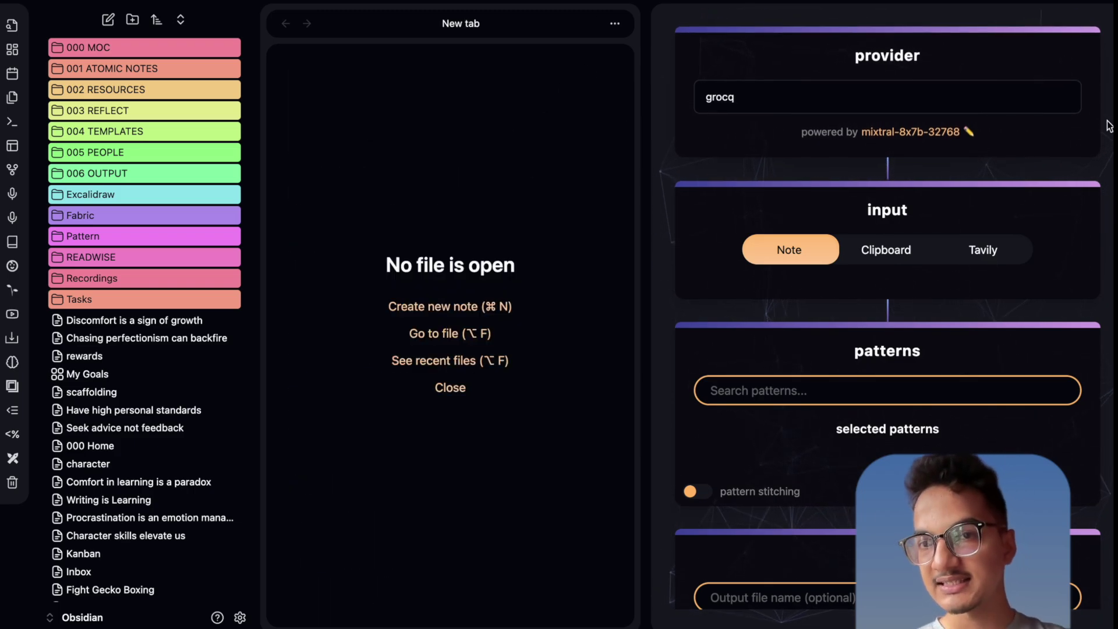
Keep grocq as provider and switch its model from mixtral-8x7b-32768 to llama-3.1-70b-versatile.
click(799, 95)
click(798, 95)
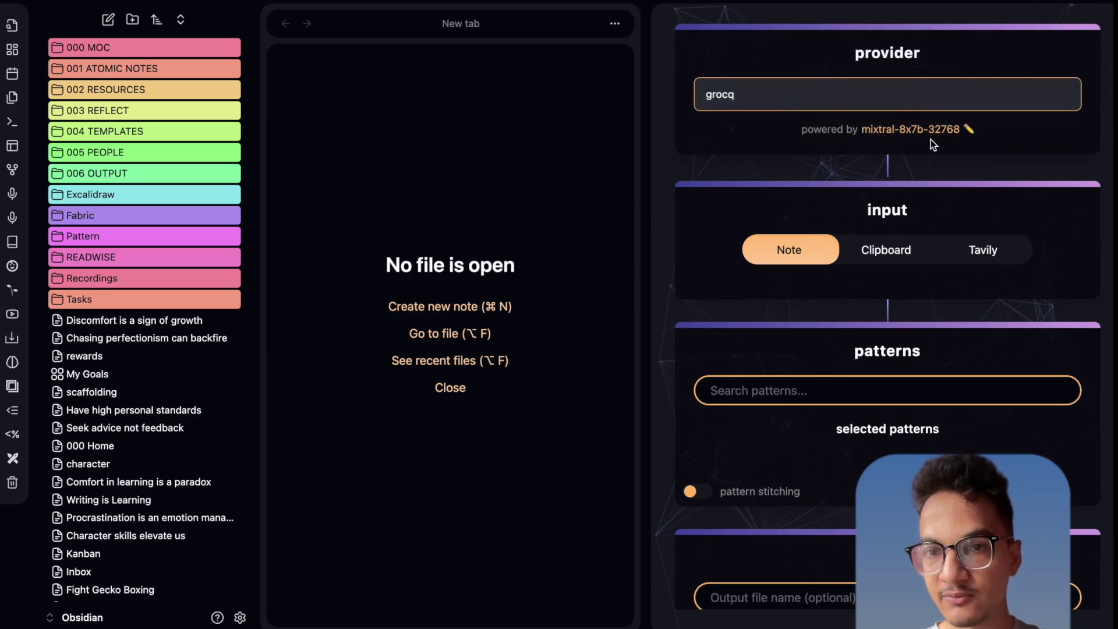
click(970, 129)
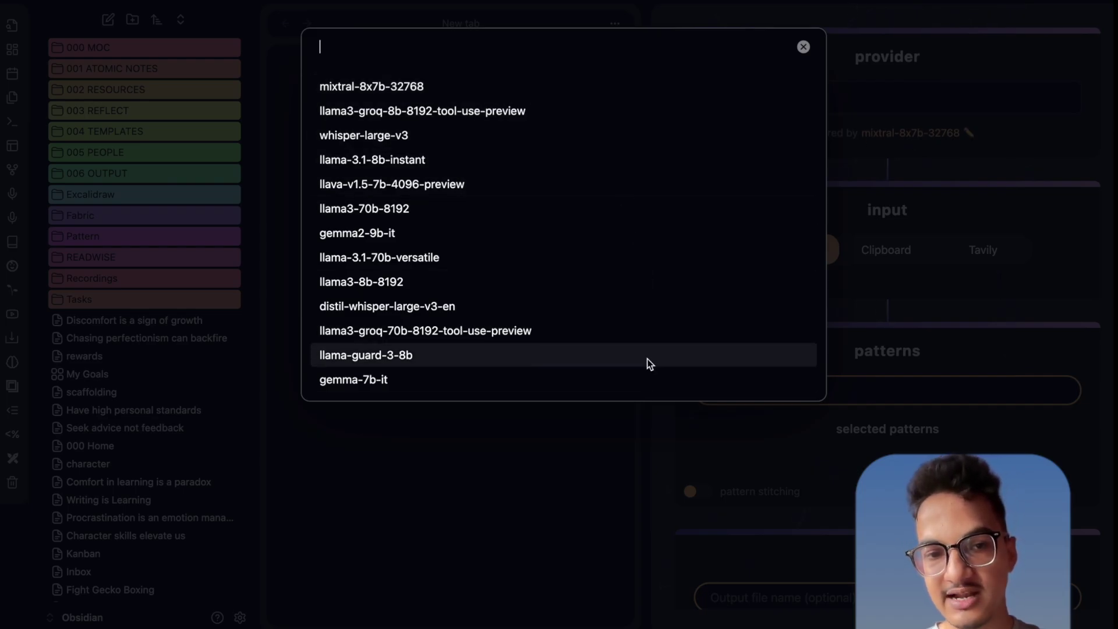
click(955, 158)
click(729, 95)
click(793, 96)
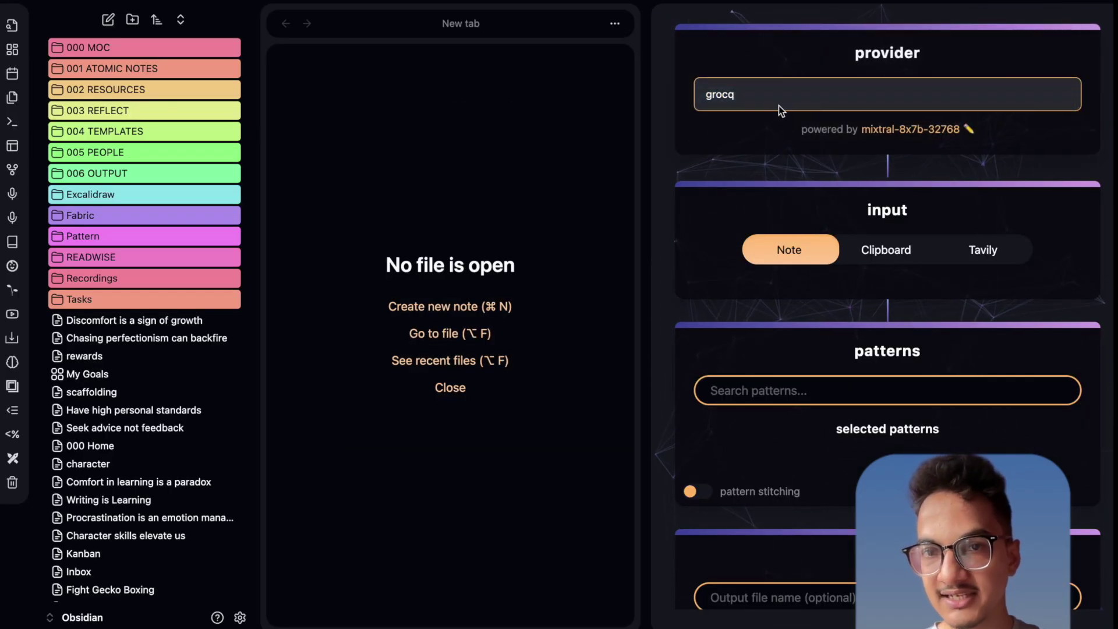
click(969, 130)
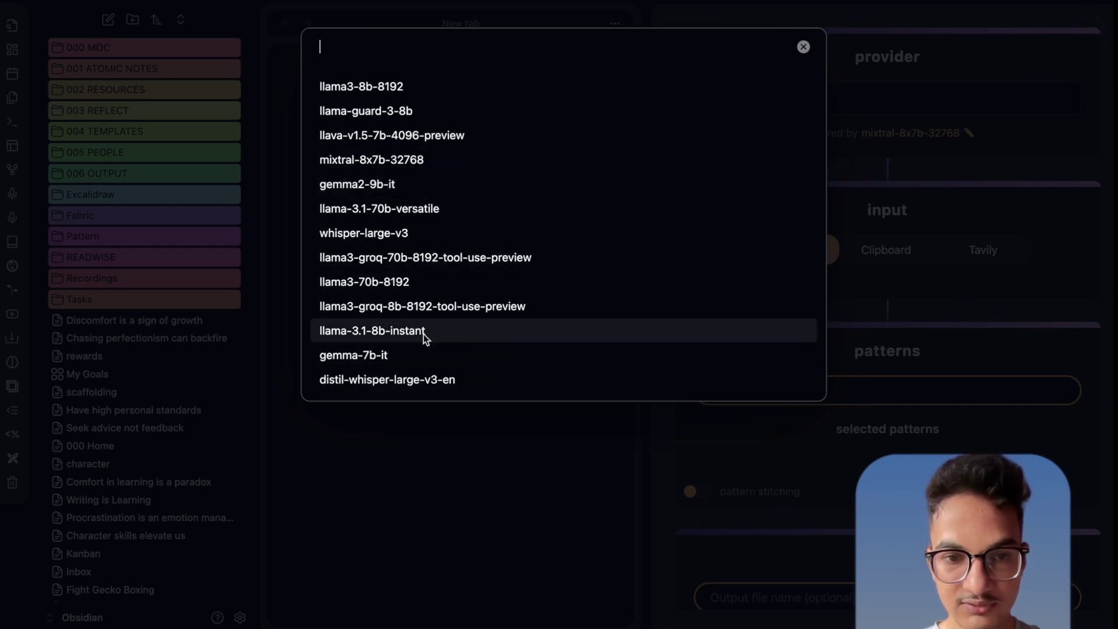
click(441, 209)
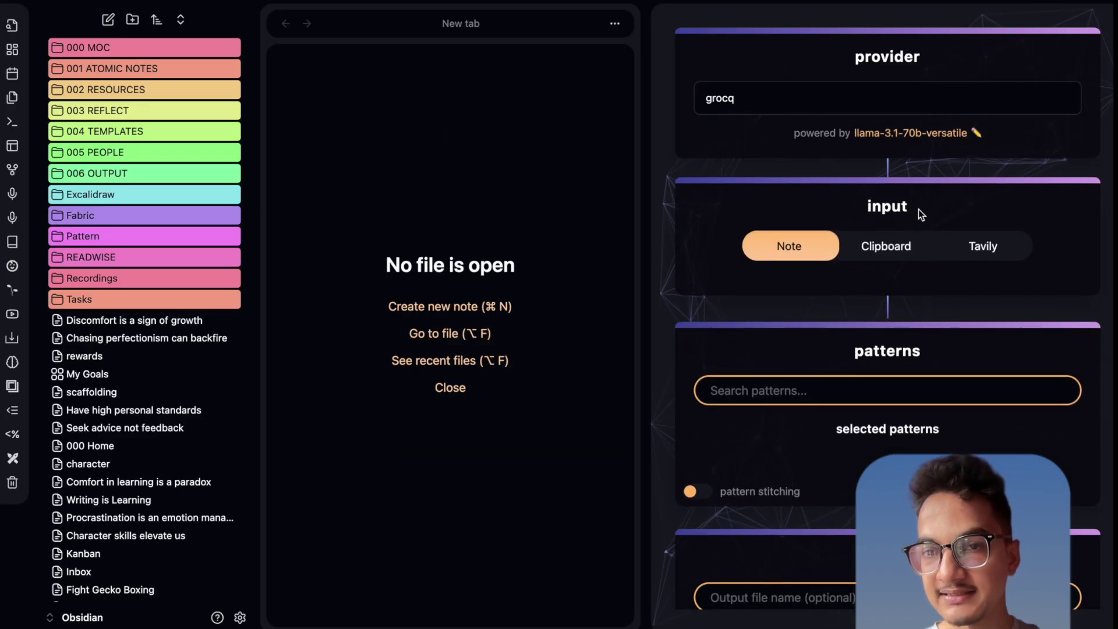
Compare the Clipboard and Tavily input sources, leaving Clipboard selected, and start a pattern search.
click(885, 245)
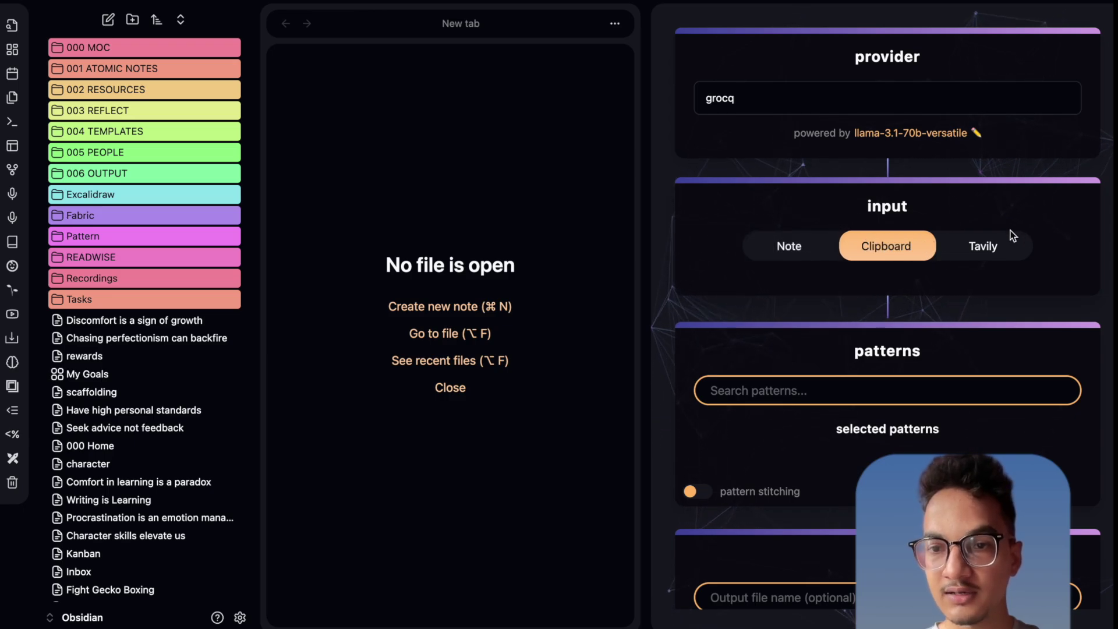
click(985, 244)
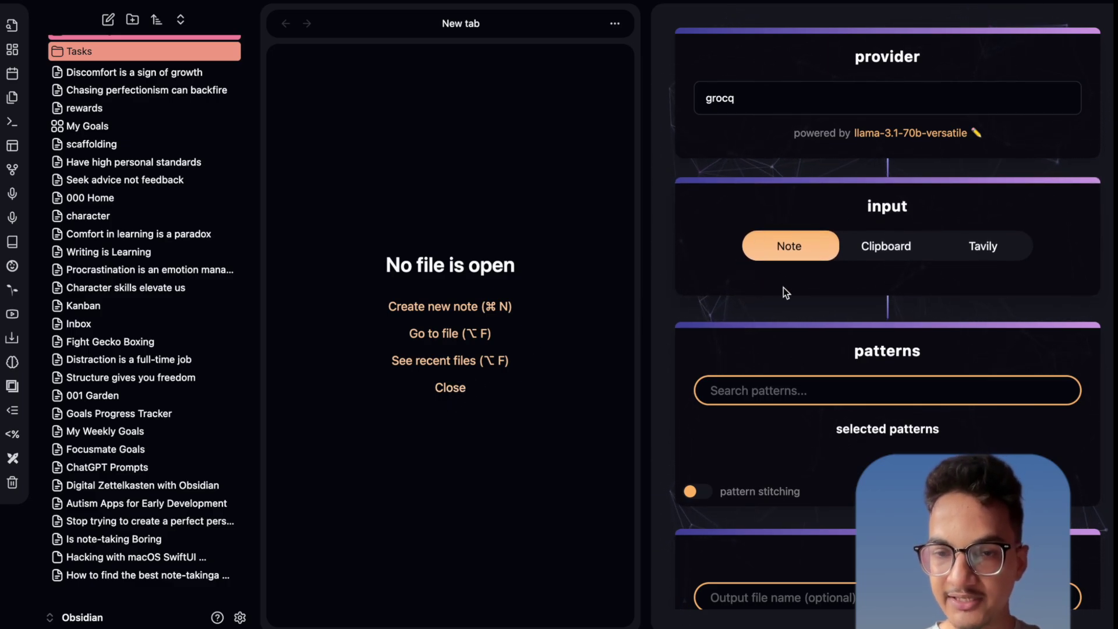
click(897, 247)
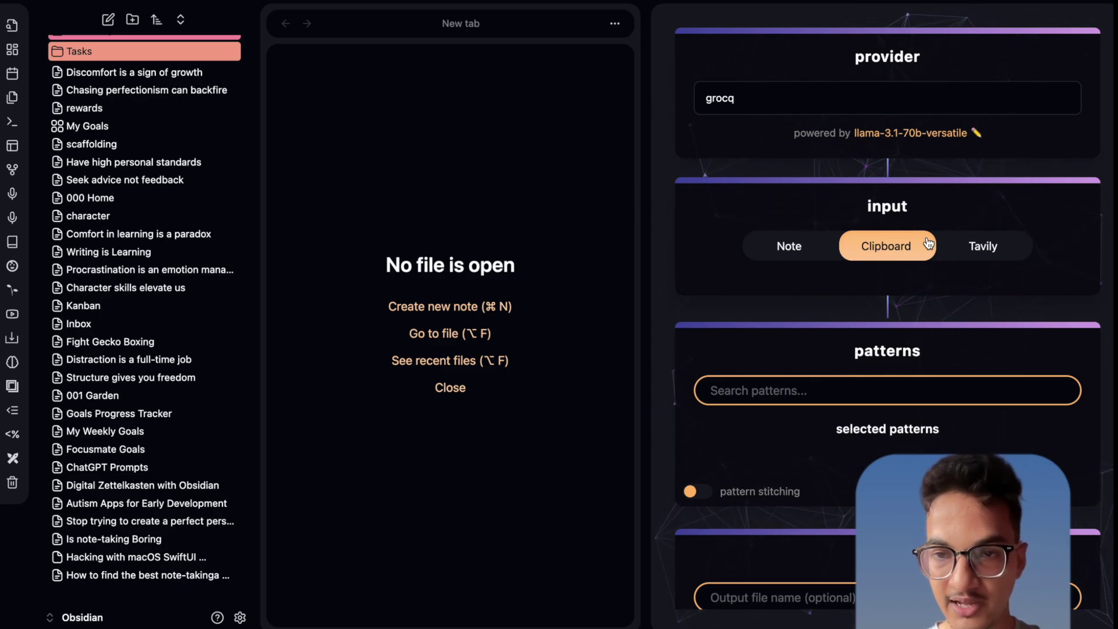
scroll(853, 312, down, 2)
click(833, 332)
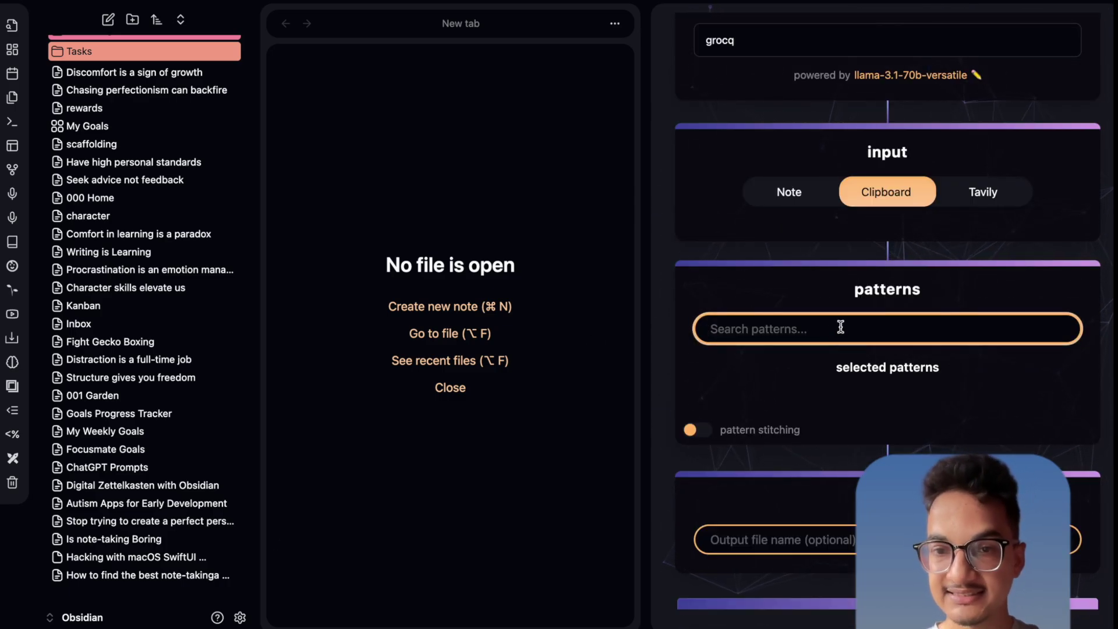
scroll(840, 327, up, 2)
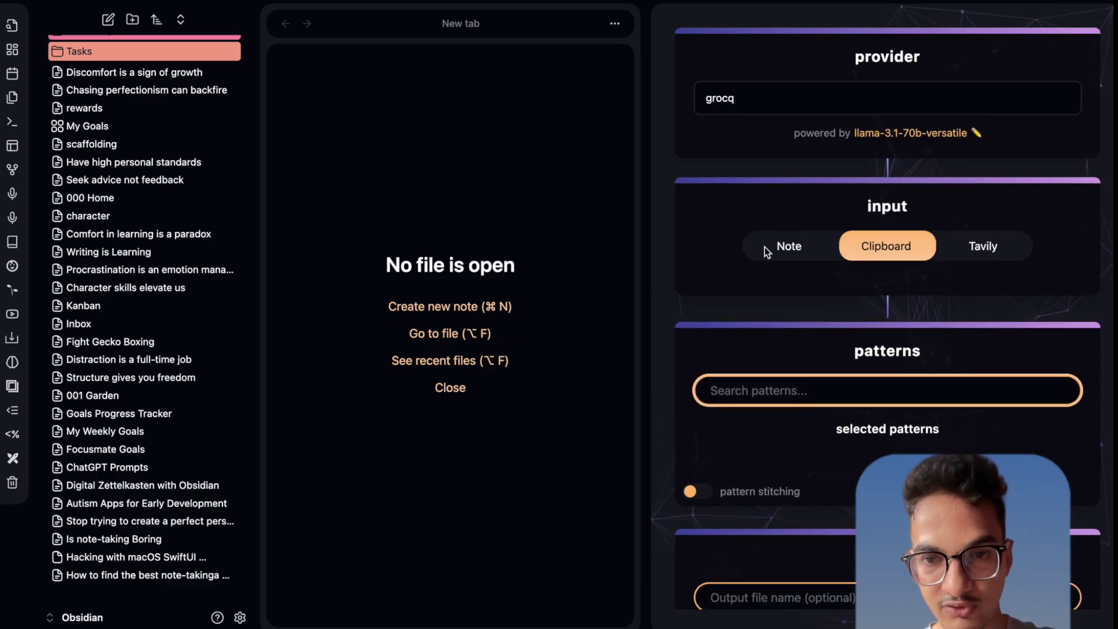
Reopen the note 'Structure gives you freedom' and set the input source back to Note.
key(super+shift+t)
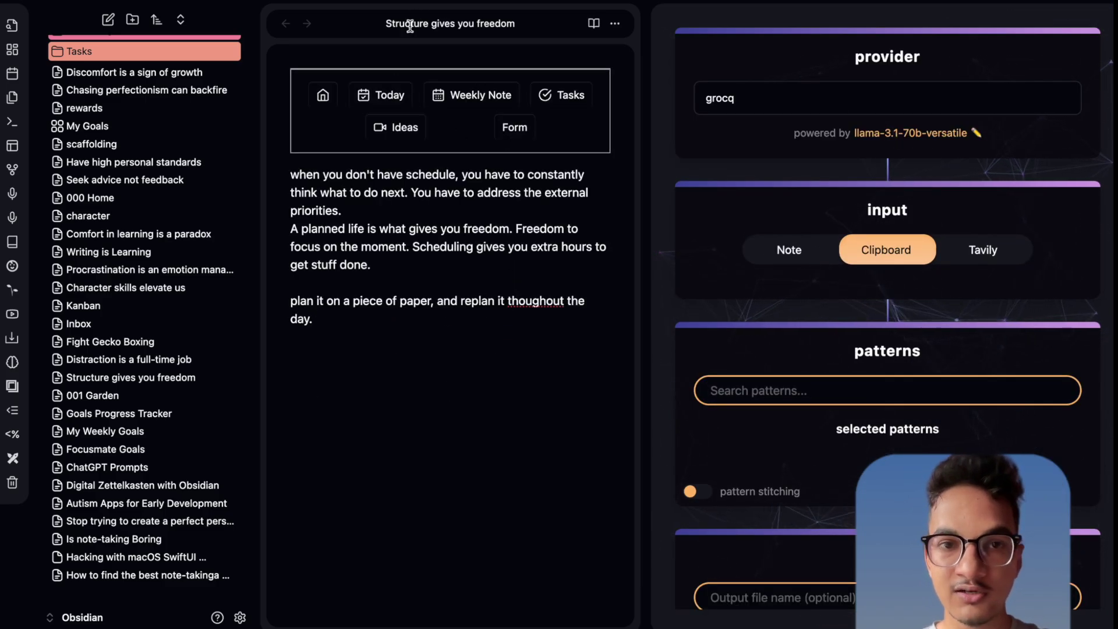
scroll(804, 269, down, 1)
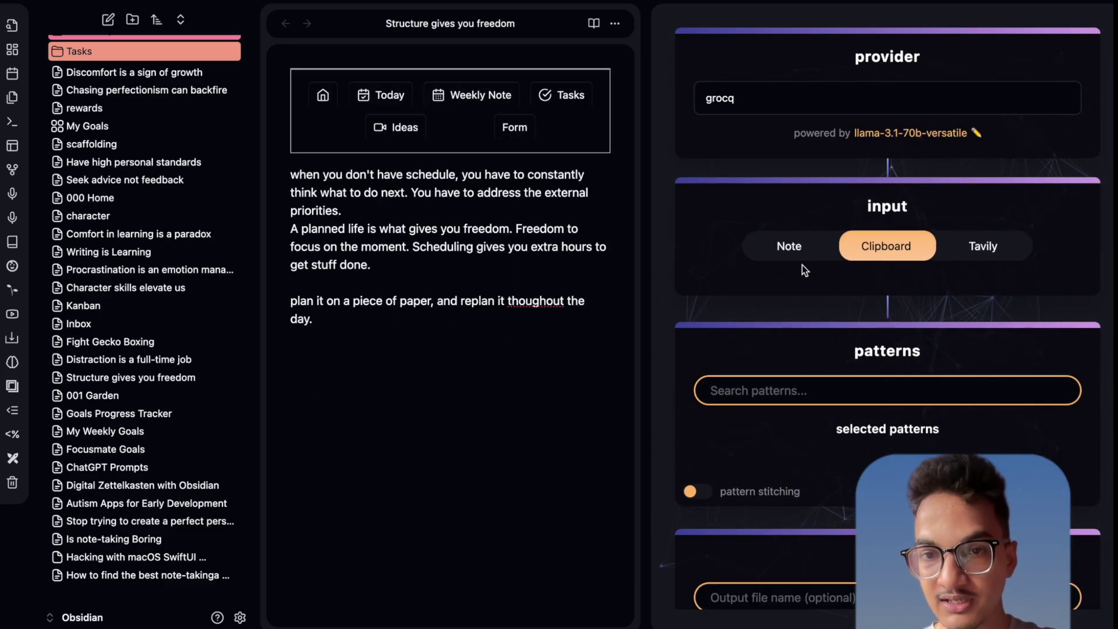
click(792, 246)
Search the patterns for 'micro' and add write_micro_essay to the selected patterns.
click(738, 399)
text(w)
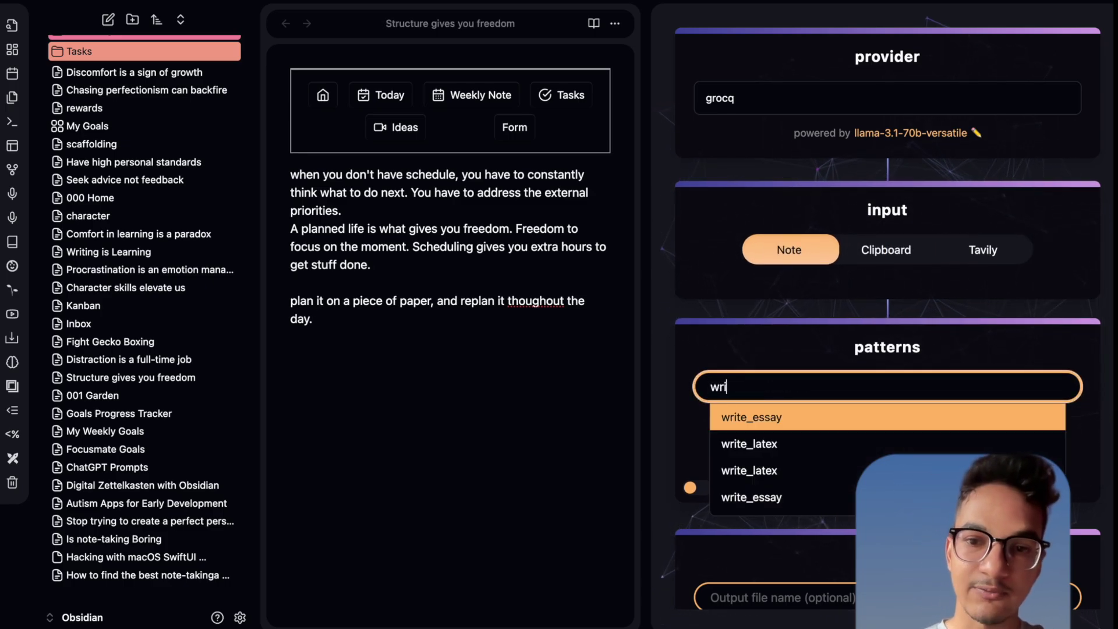
text(ri)
key(BackSpace)
key(BackSpace)
key(BackSpace)
text(min)
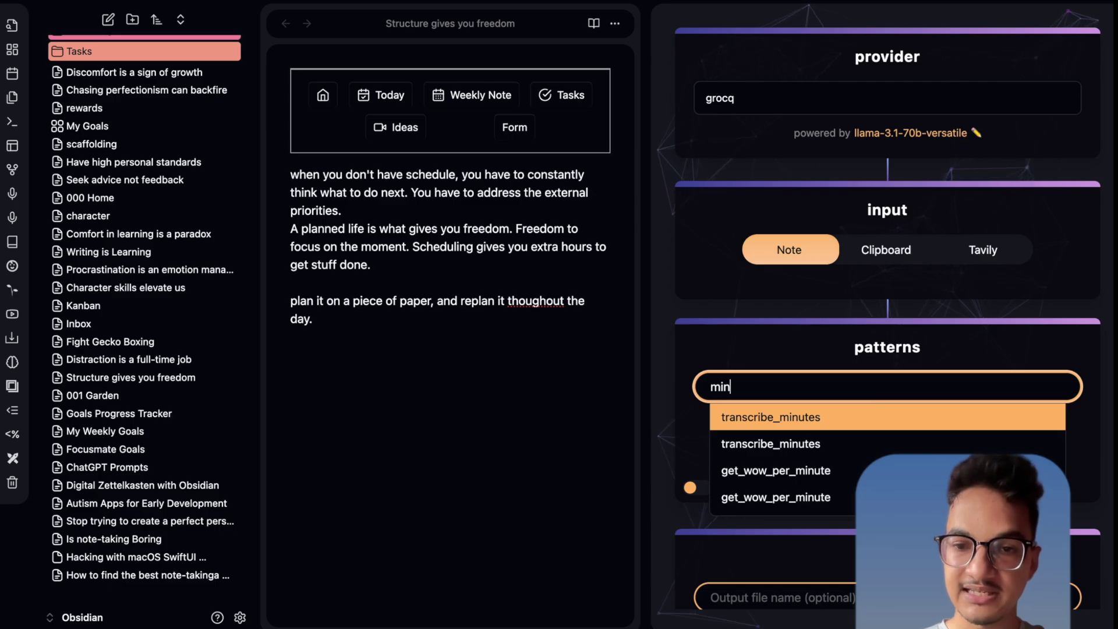
key(BackSpace)
key(BackSpace)
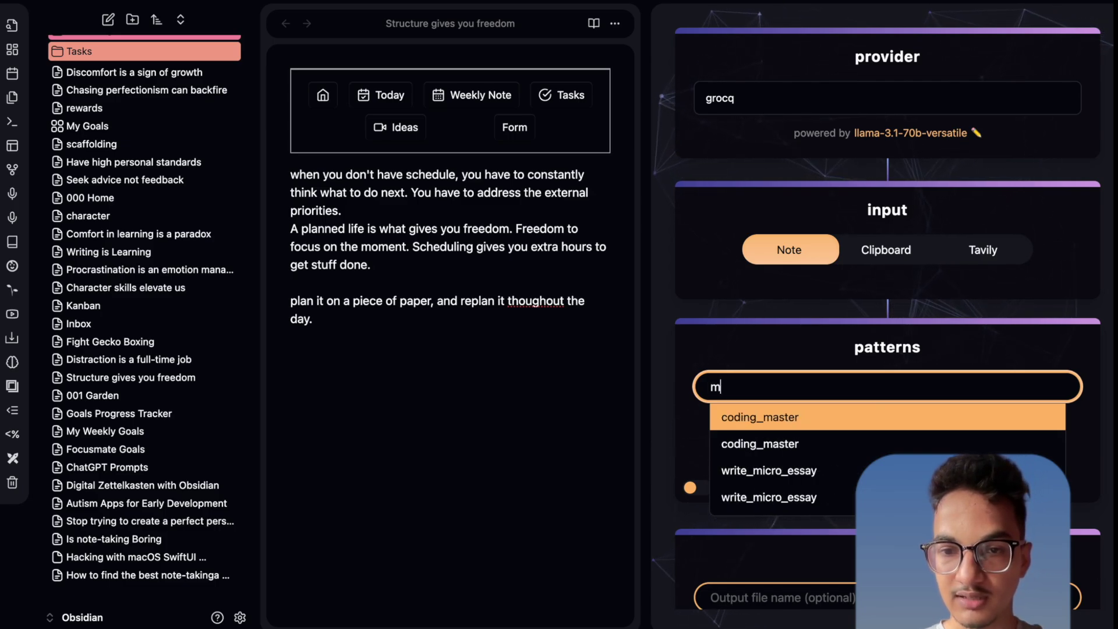
text(icro)
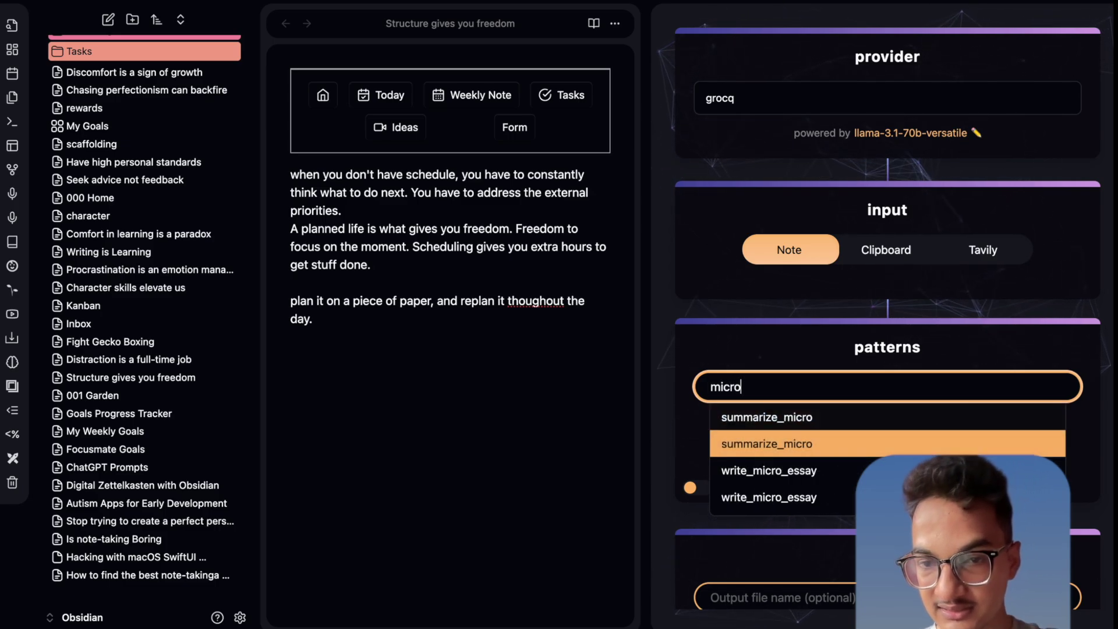
click(823, 443)
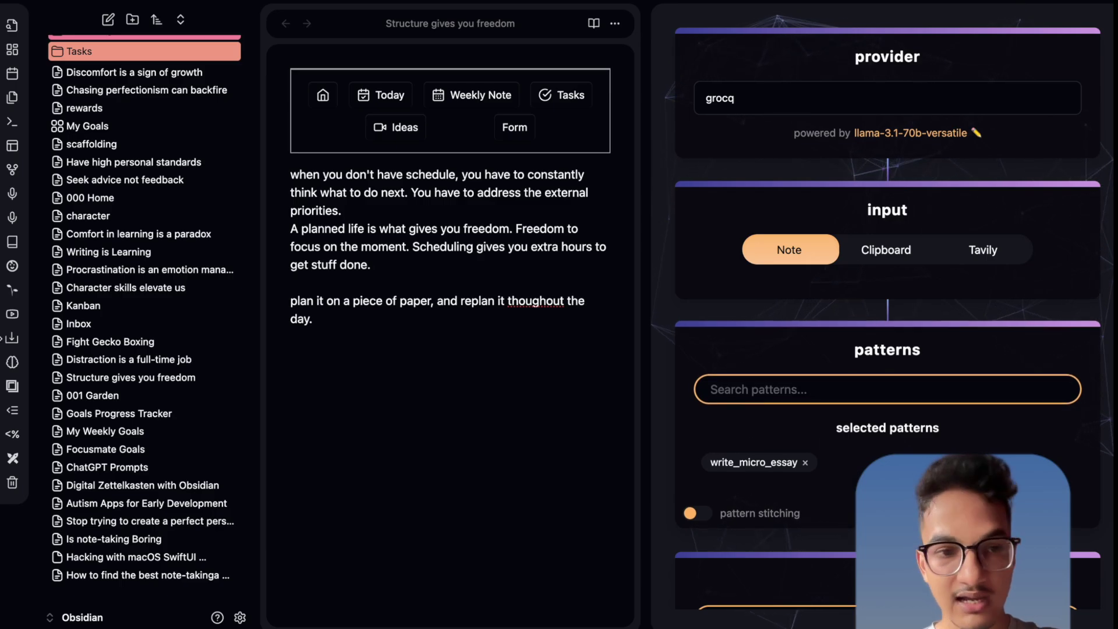
Expand the Fabric folder in the file explorer and browse its pattern files.
scroll(121, 184, up, 5)
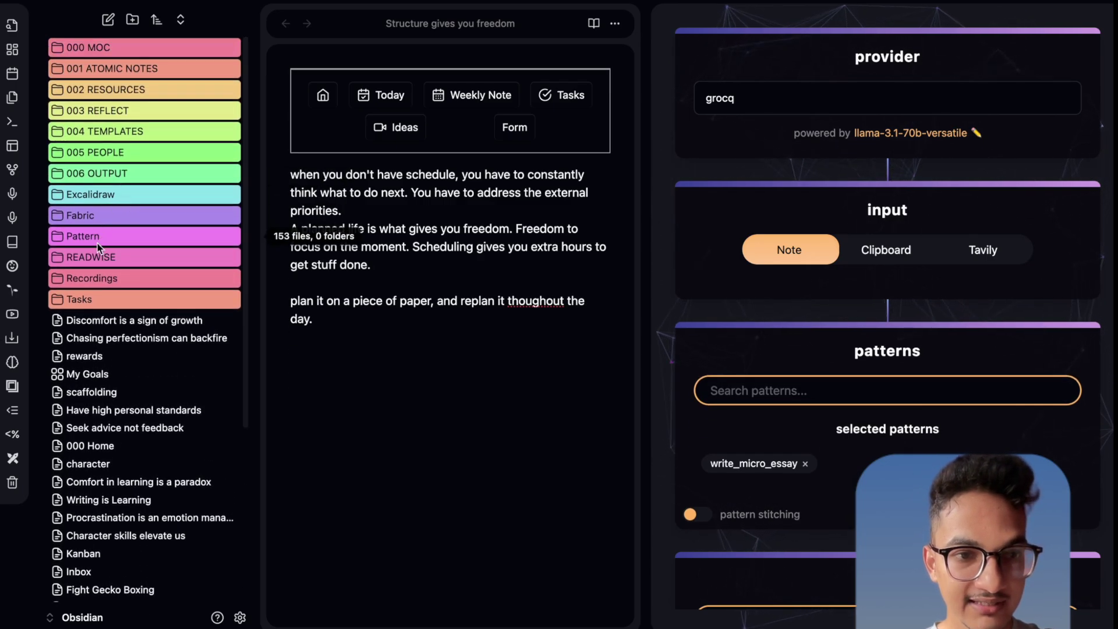
click(112, 215)
scroll(159, 403, down, 15)
scroll(187, 356, down, 15)
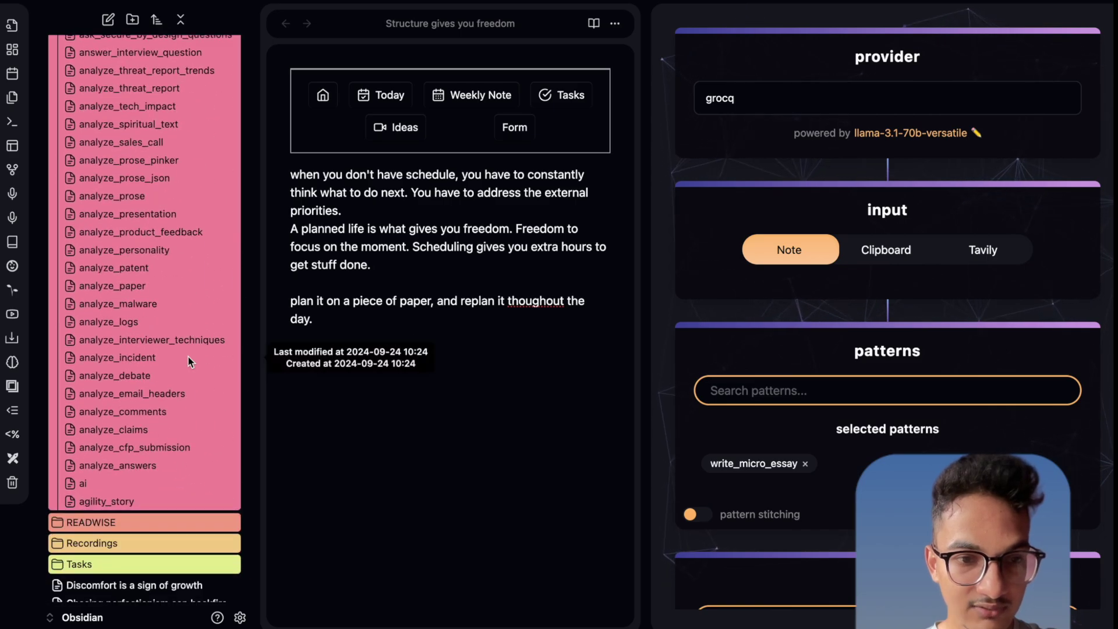
scroll(145, 389, up, 1)
scroll(145, 389, up, 8)
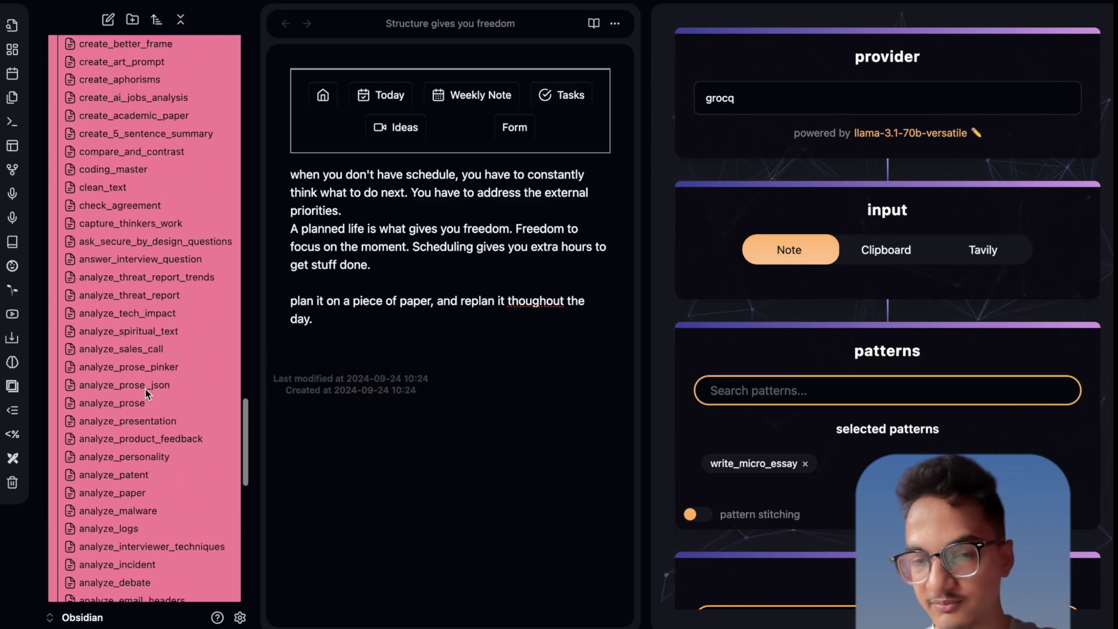
scroll(826, 430, down, 1)
Copy the note title and paste it as the output file name 'Structure gives you freedom'.
scroll(825, 431, down, 2)
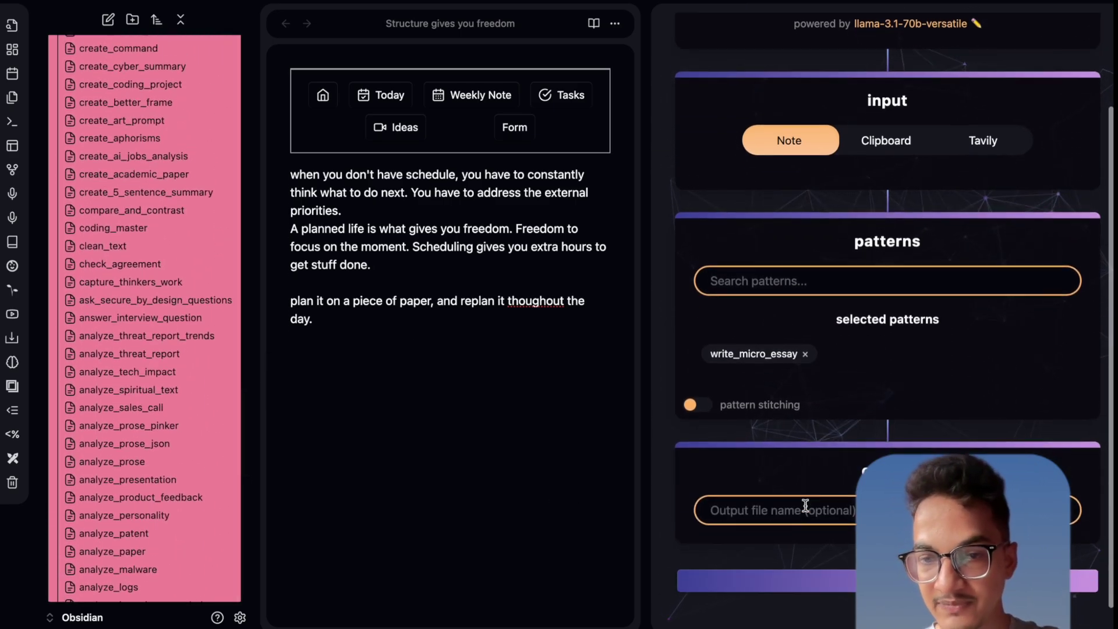
scroll(815, 466, up, 3)
scroll(802, 514, down, 3)
click(836, 501)
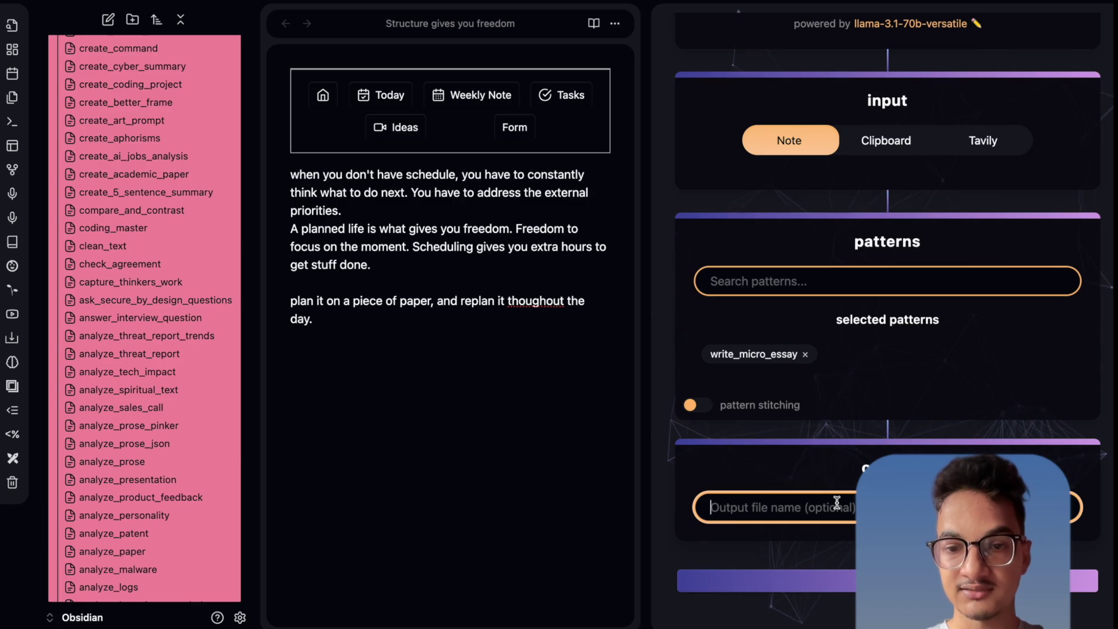
text(S)
key(BackSpace)
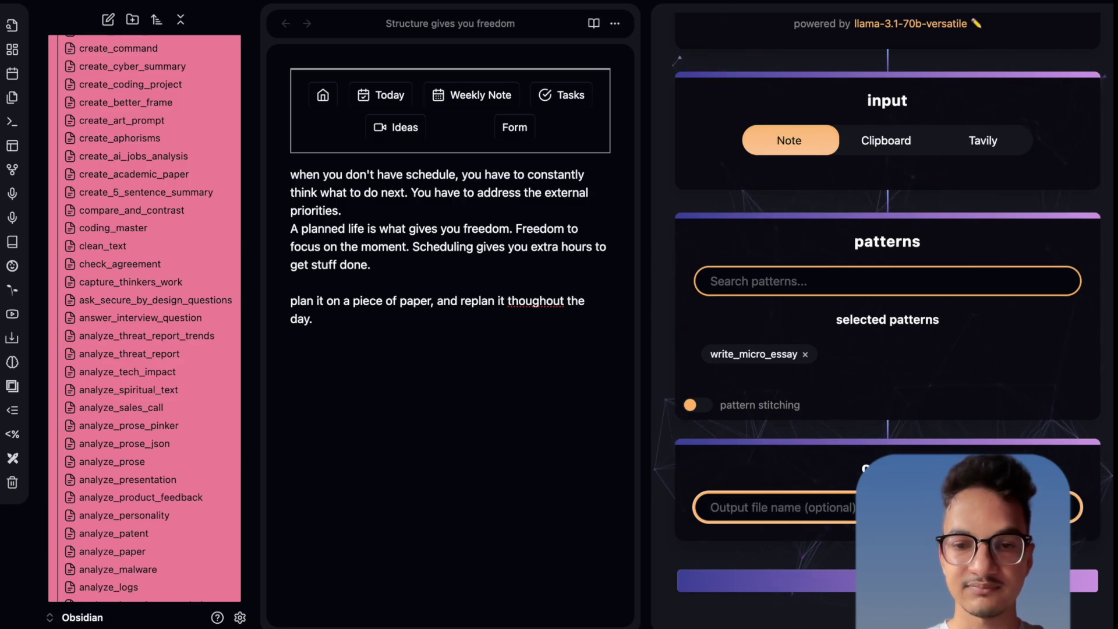
triple_click(444, 25)
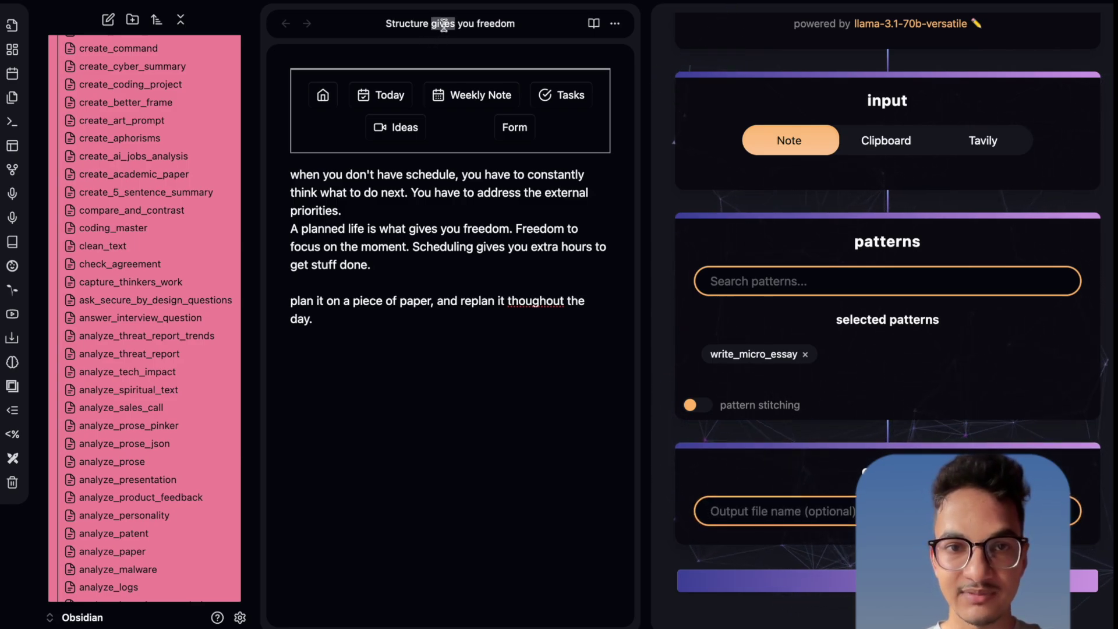
key(ctrl+c)
click(774, 511)
key(ctrl+v)
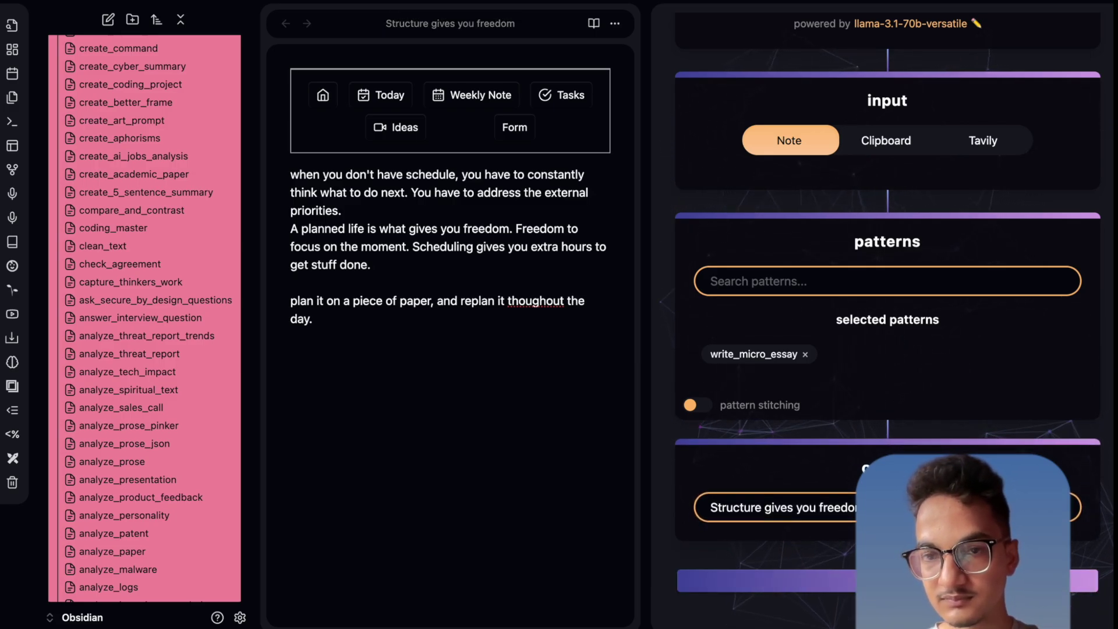
Collapse the Pattern folder in the file explorer.
scroll(933, 443, up, 3)
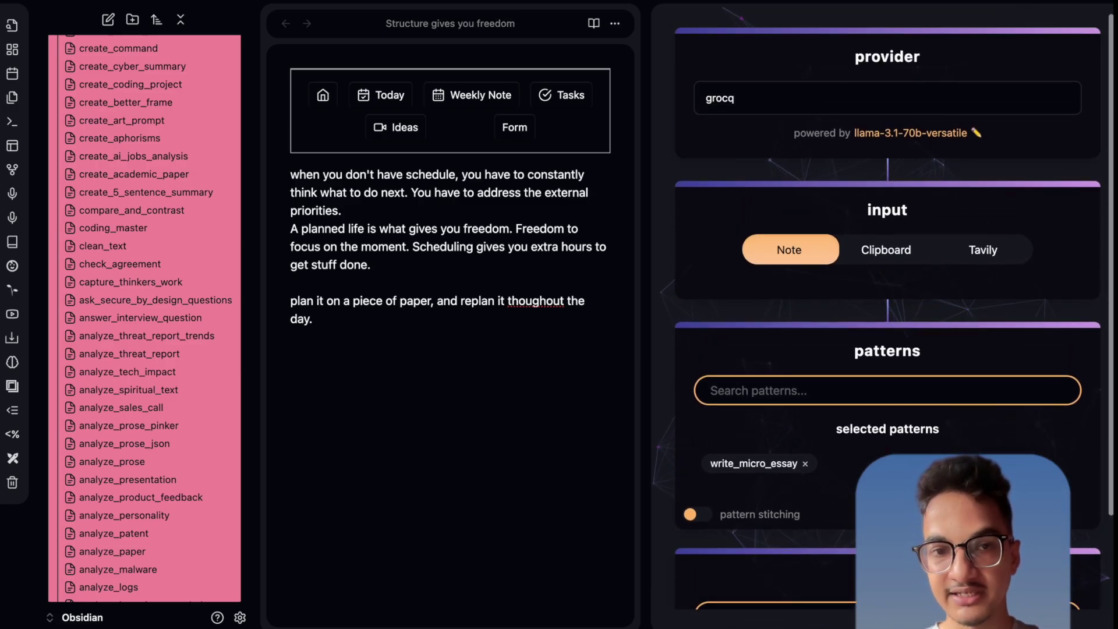
scroll(170, 201, up, 15)
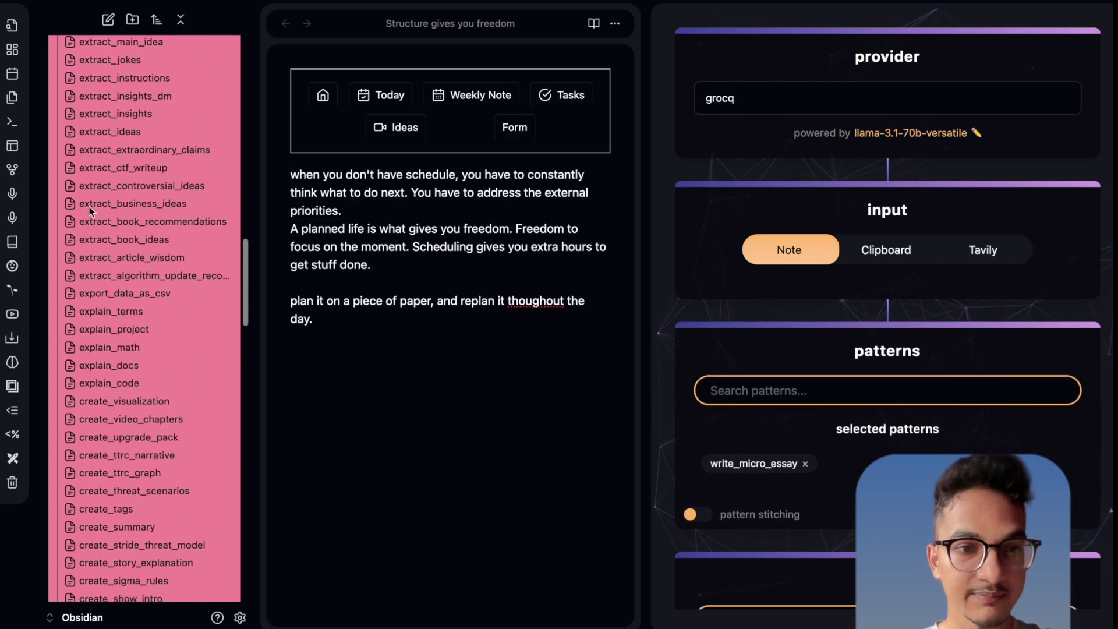
click(85, 237)
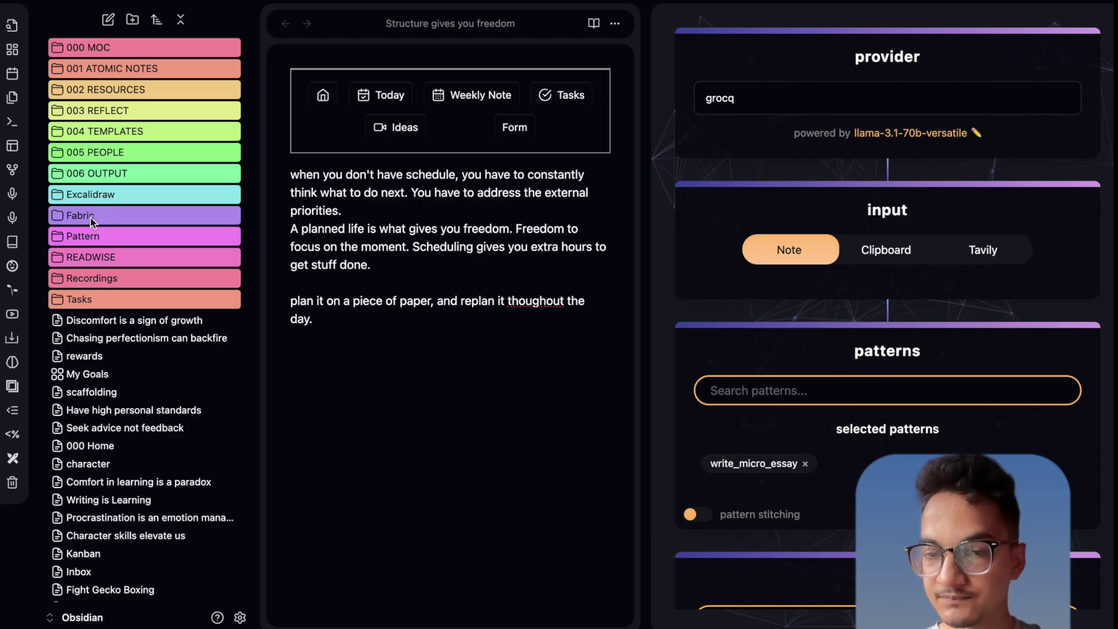
scroll(931, 281, down, 2)
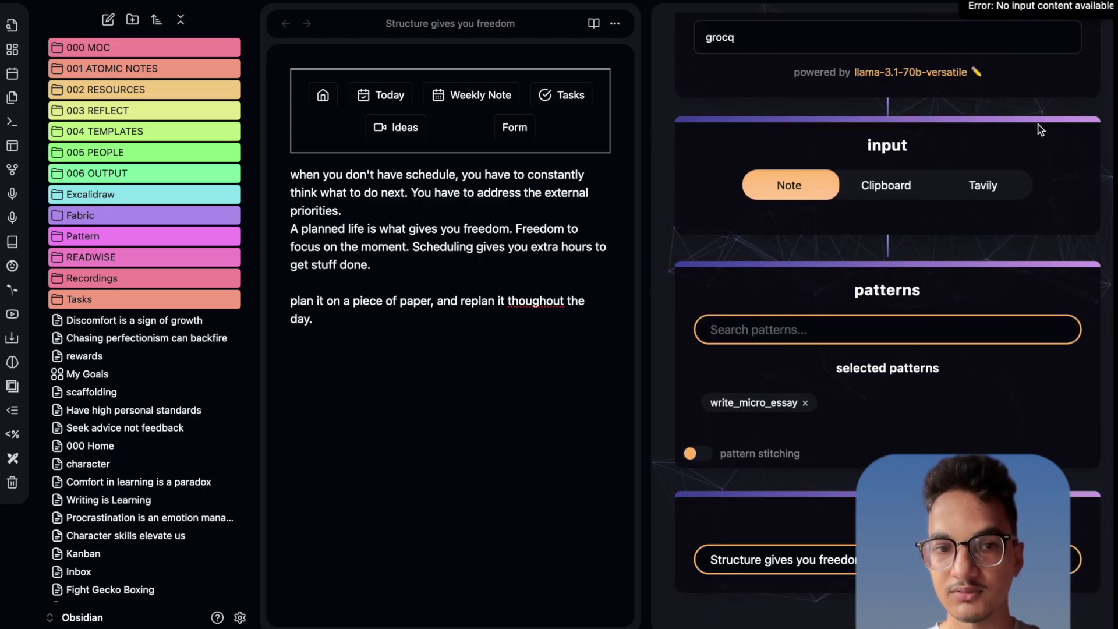
Return focus to the note text, then pick Clipboard in the Mesh AI input section for write_micro_essay.
click(314, 379)
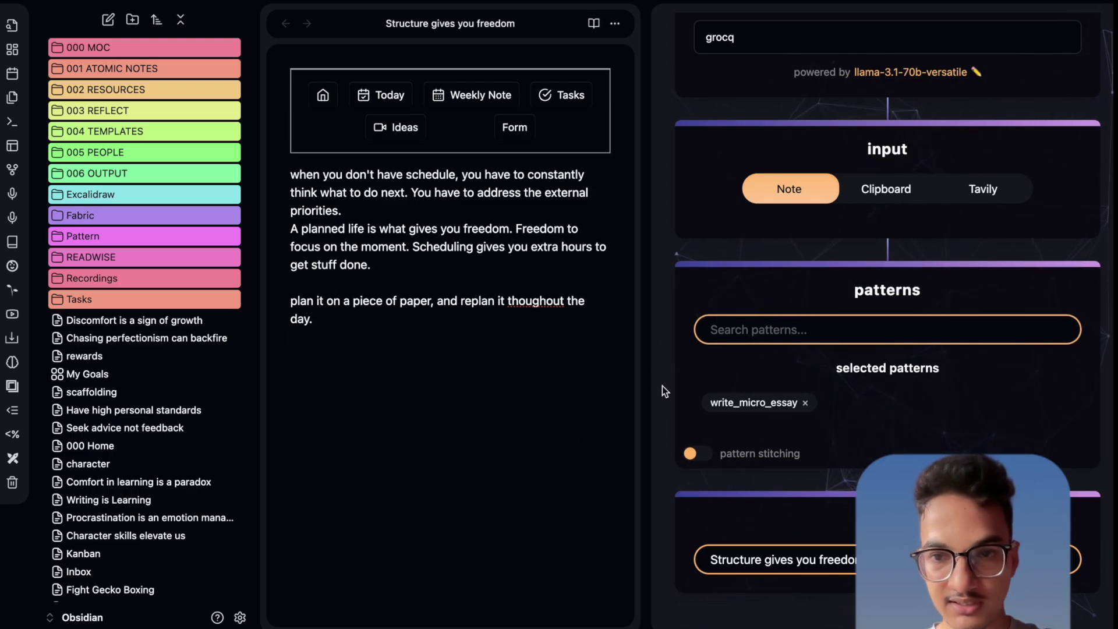
scroll(899, 240, down, 2)
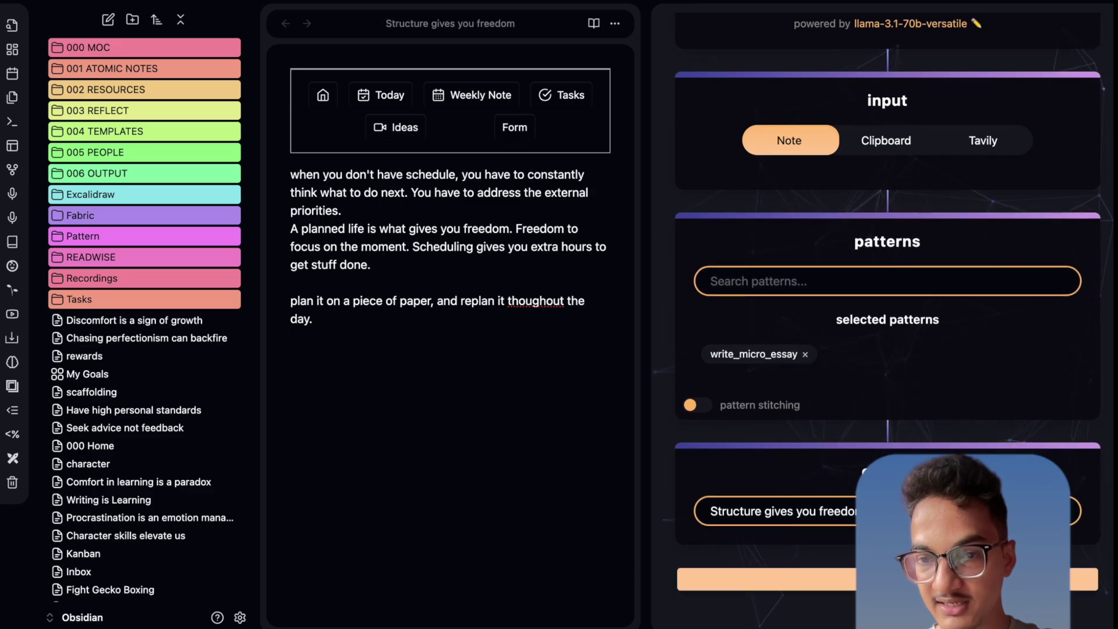
scroll(979, 285, up, 2)
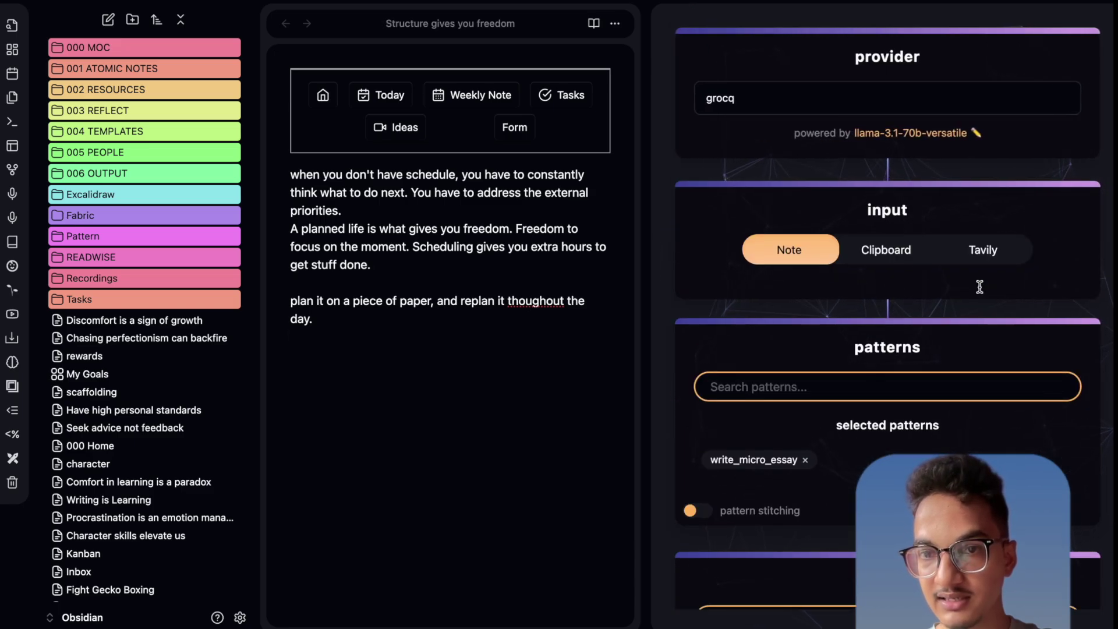
scroll(980, 287, down, 1)
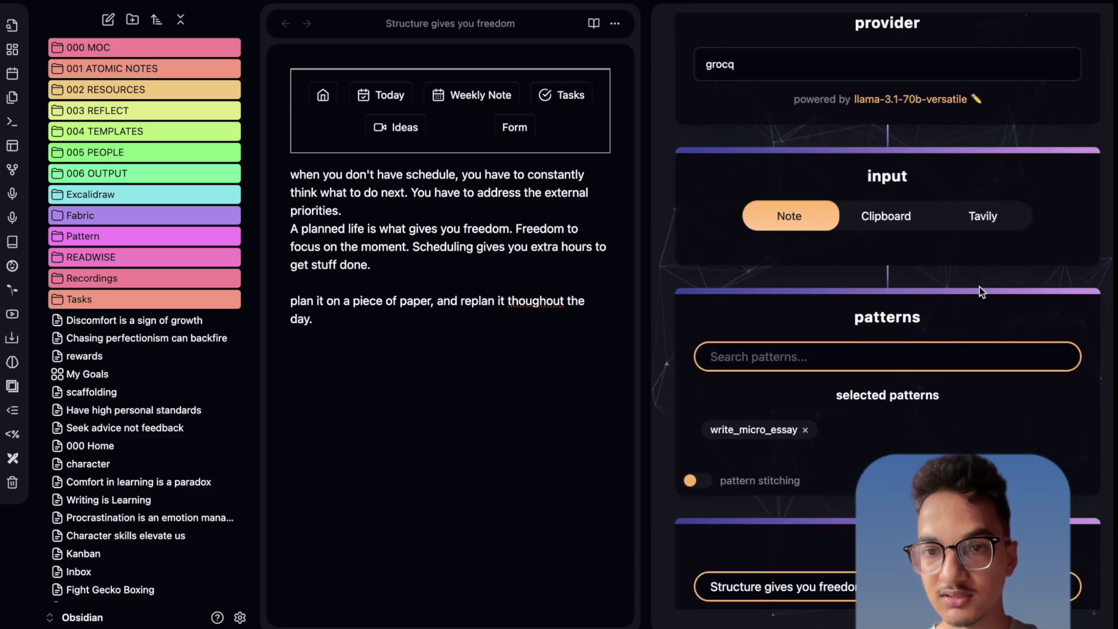
click(890, 217)
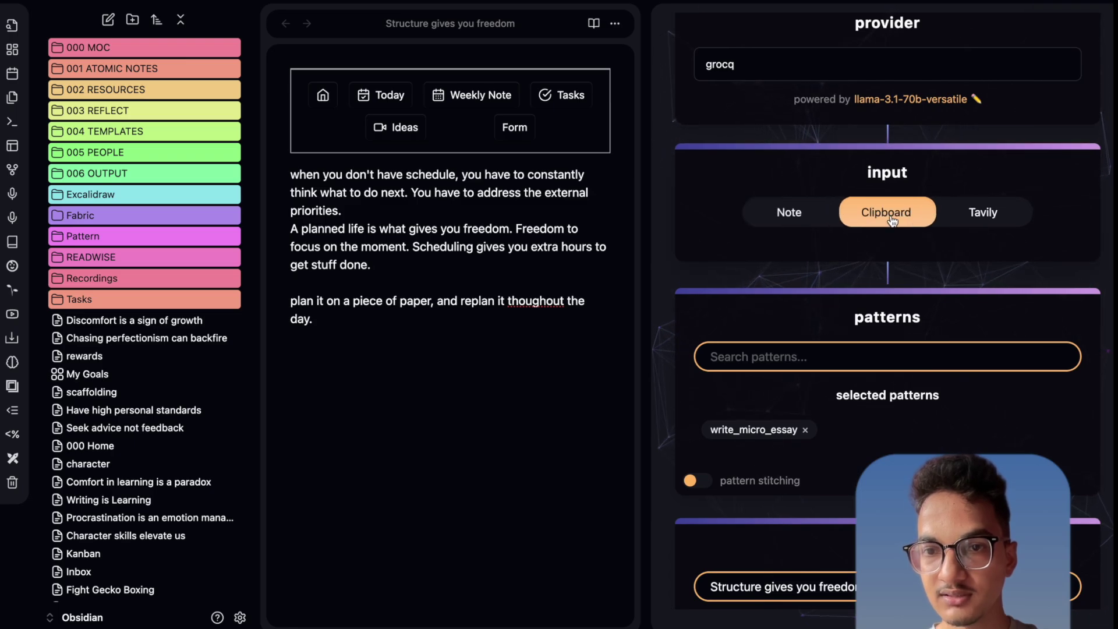
scroll(1075, 306, down, 2)
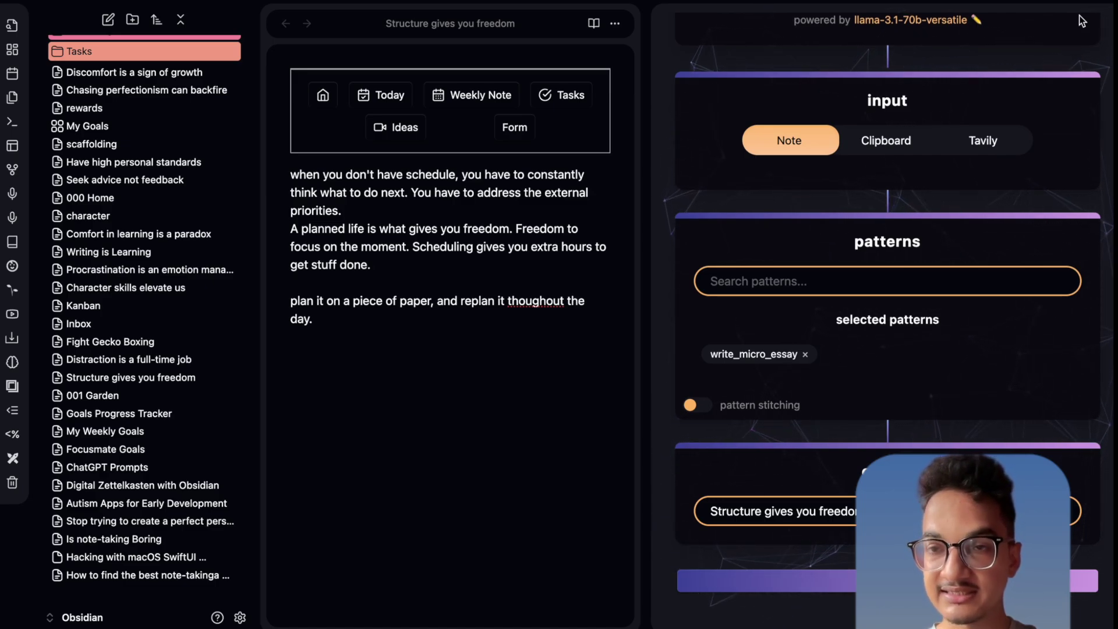
click(886, 140)
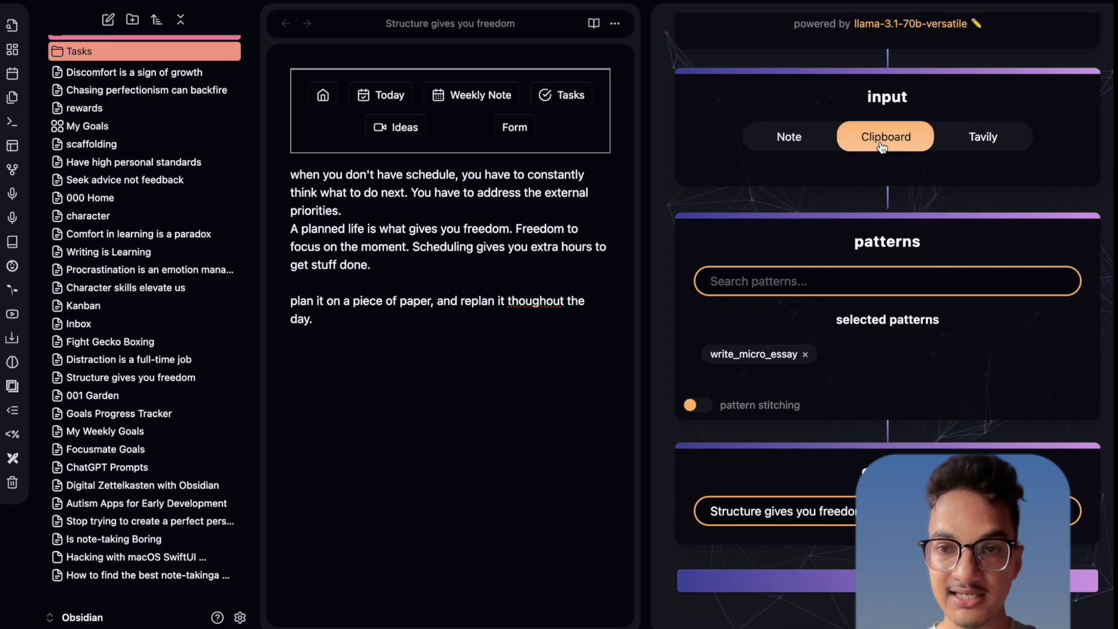
Select all text in the new 'Structure gives you freedom' note and look over the 'Plan It' essay.
click(579, 348)
key(super+a)
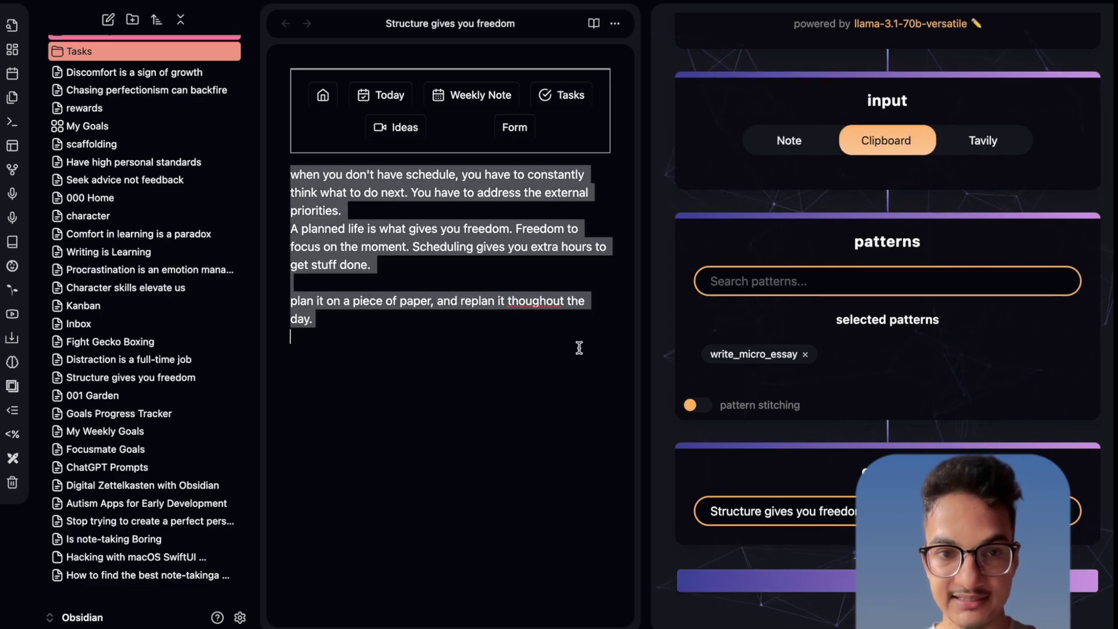
click(481, 239)
key(super+a)
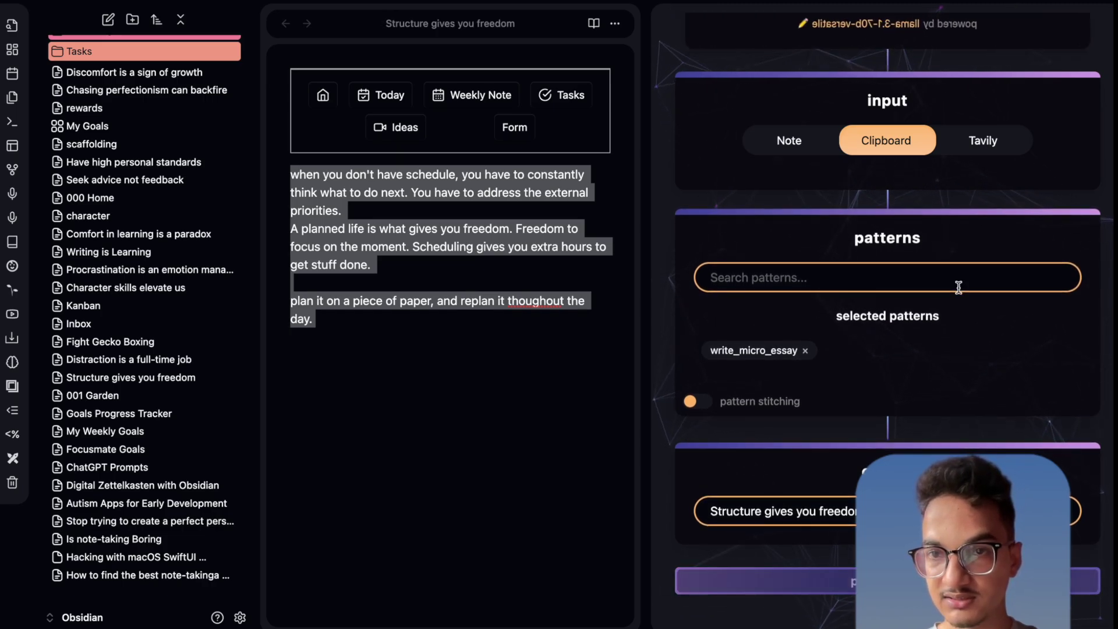
scroll(932, 350, up, 2)
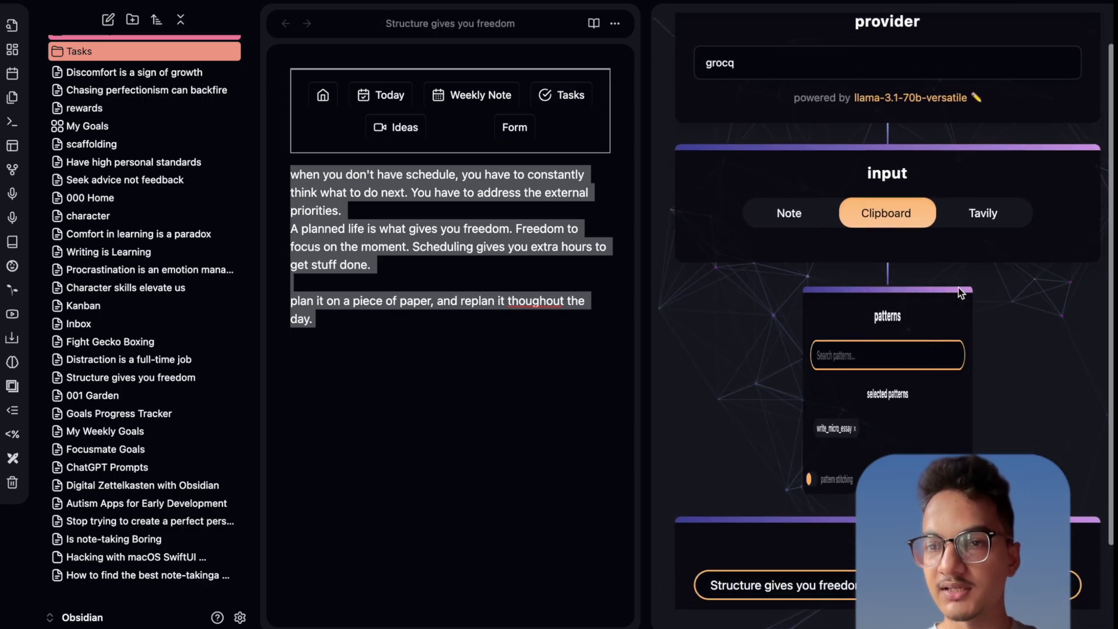
scroll(959, 285, down, 2)
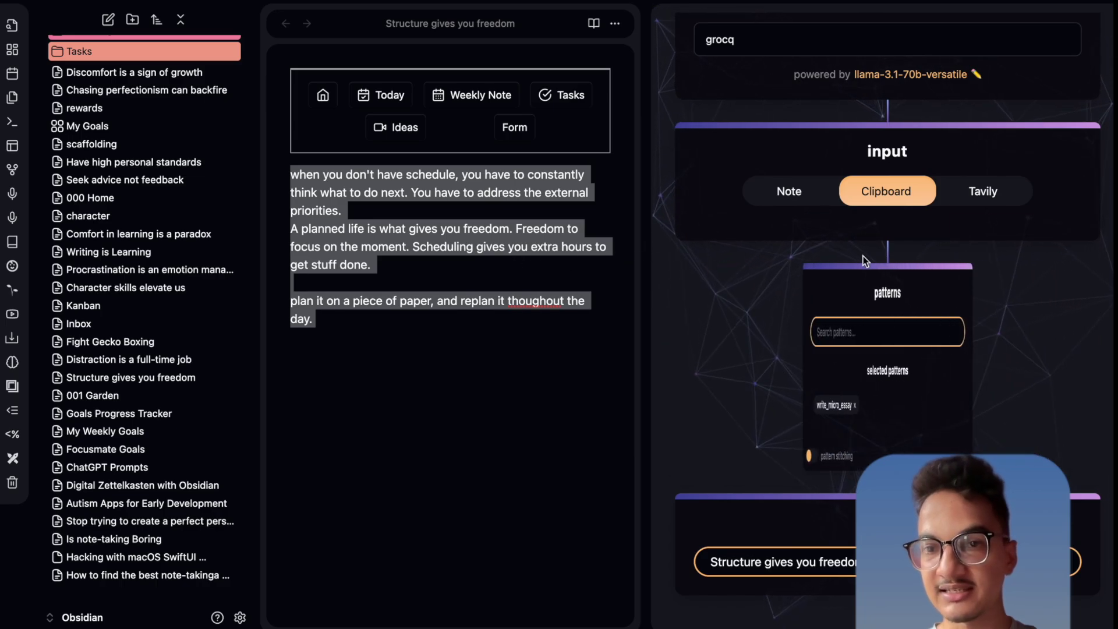
scroll(863, 256, down, 1)
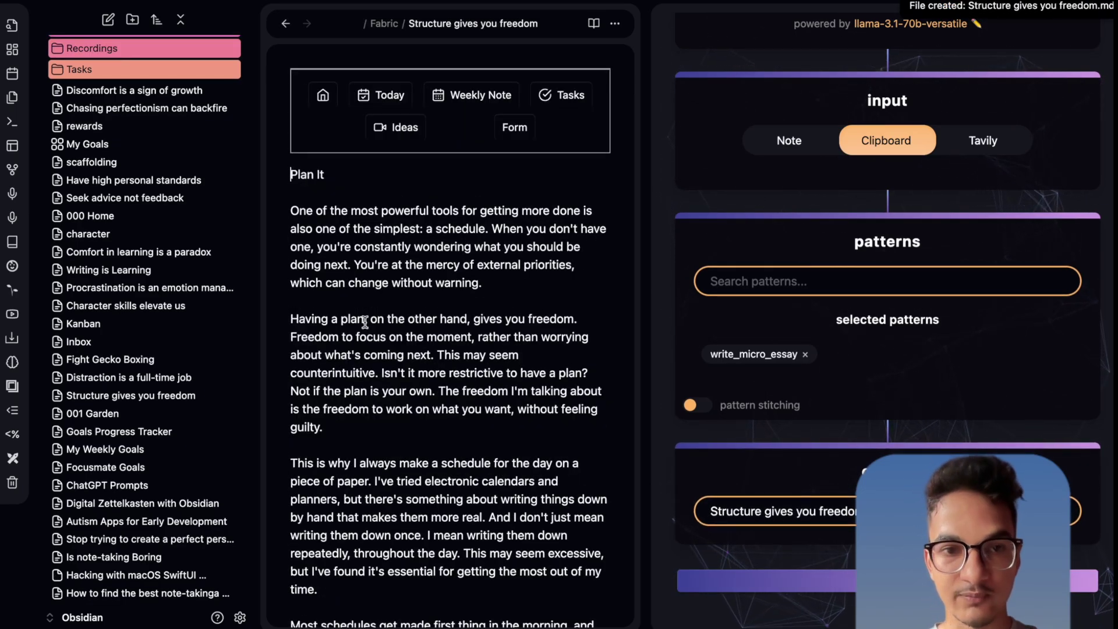
Switch the Mesh AI input to Note and go back to the original rough-draft note.
scroll(365, 322, down, 3)
scroll(364, 322, down, 4)
scroll(364, 322, up, 7)
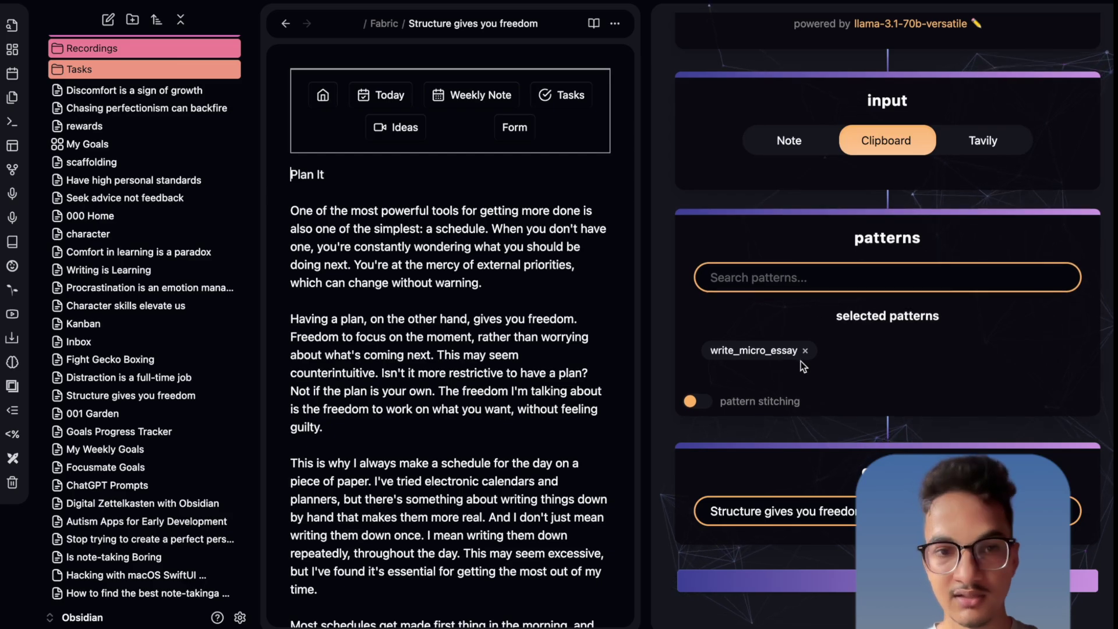
scroll(207, 159, up, 5)
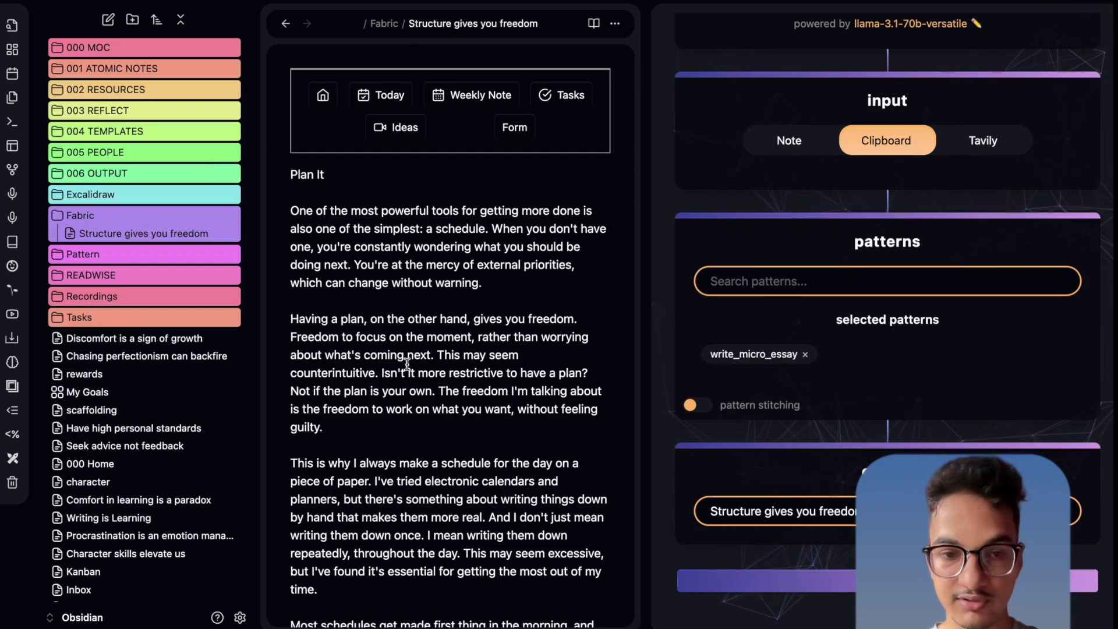
scroll(408, 364, down, 3)
scroll(407, 364, down, 2)
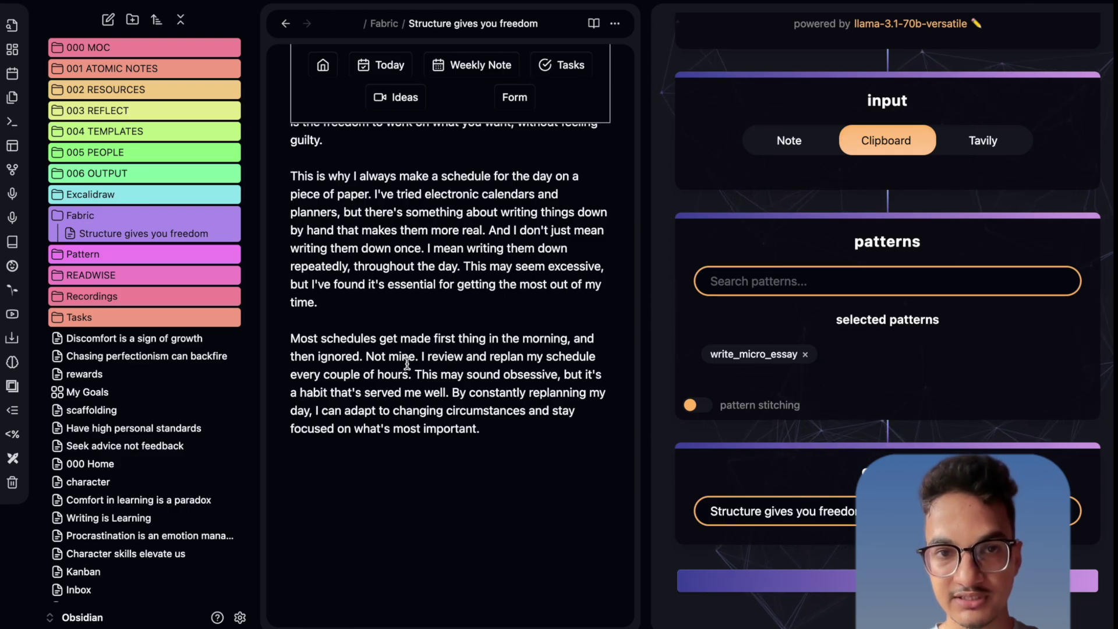
click(785, 140)
click(563, 488)
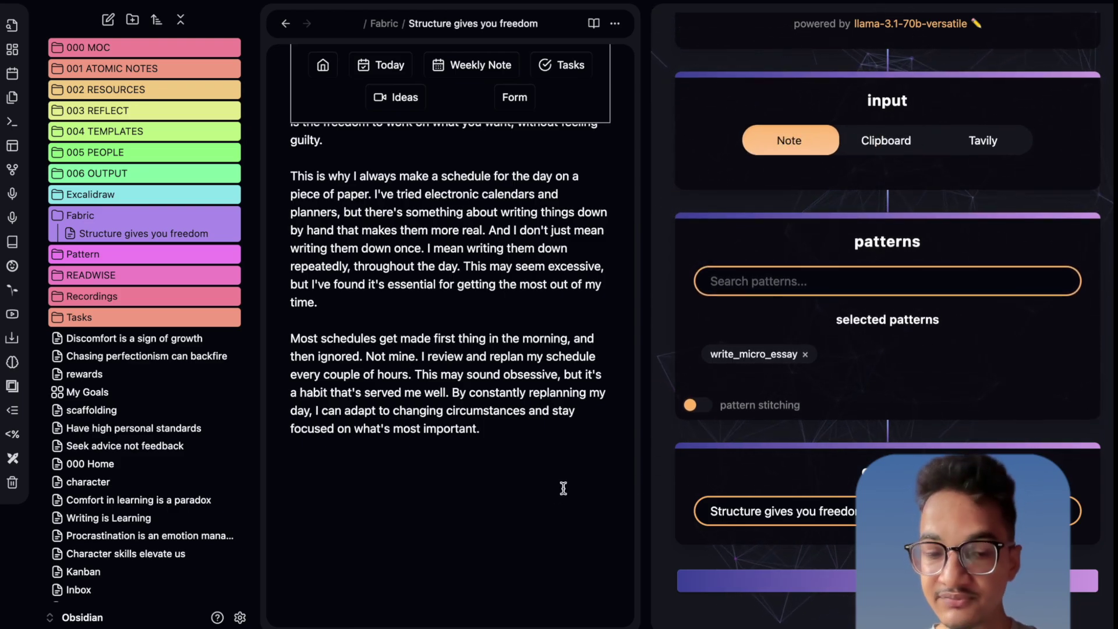
key(super+alt+Left)
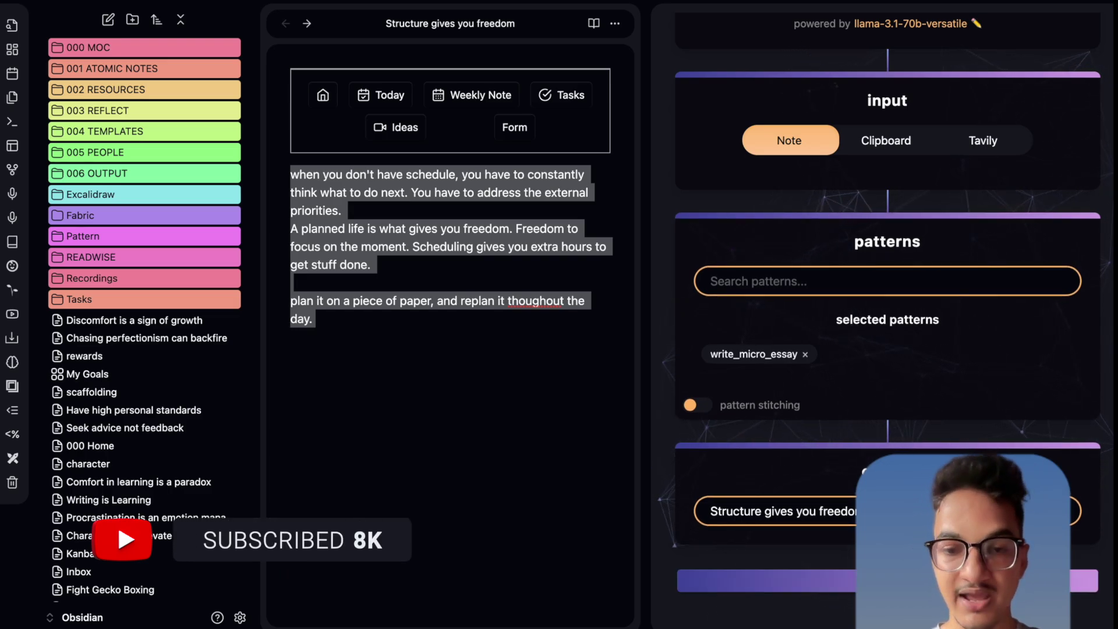
Briefly check Terminal, then switch on pattern stitching in the Mesh AI panel.
click(757, 619)
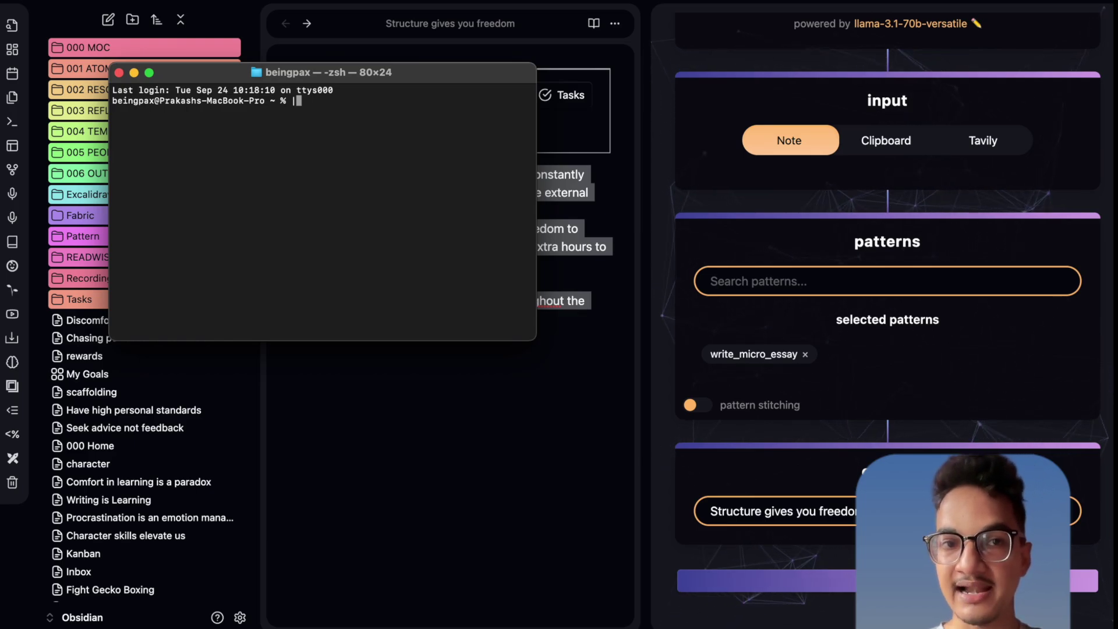
click(829, 366)
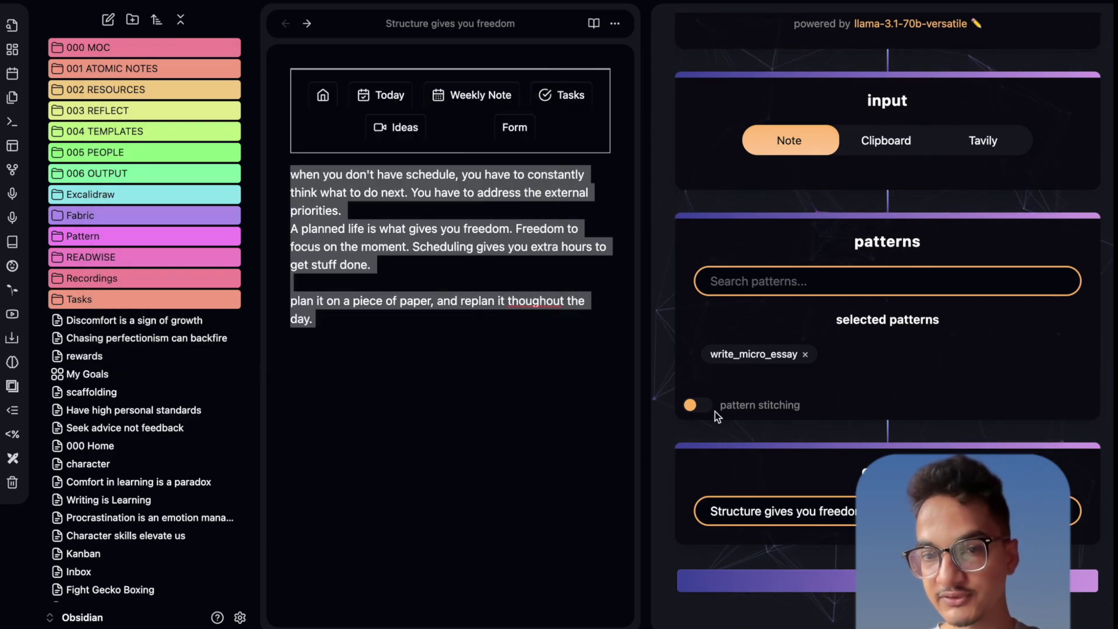
click(690, 403)
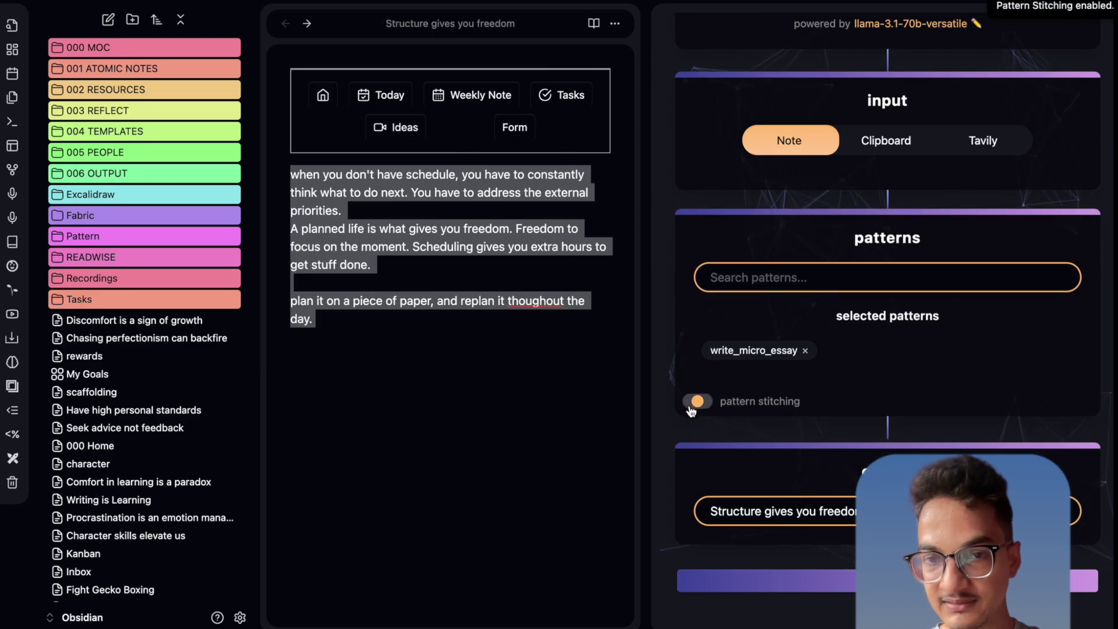
click(795, 280)
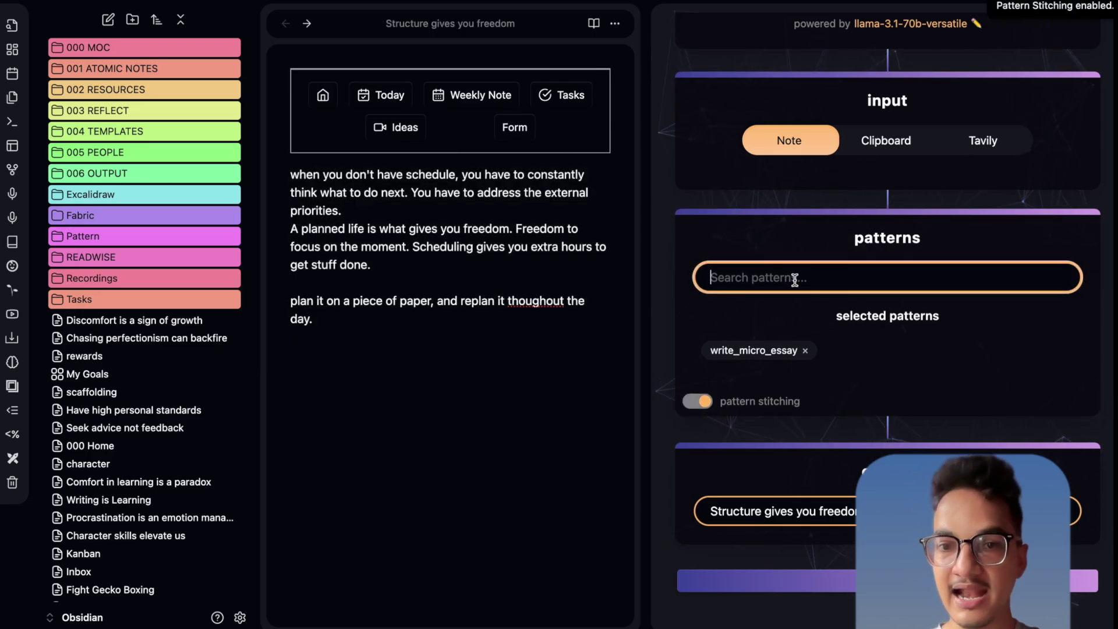
Add the tweet pattern beside write_micro_essay and set the input source to Clipboard.
text(tw)
click(767, 330)
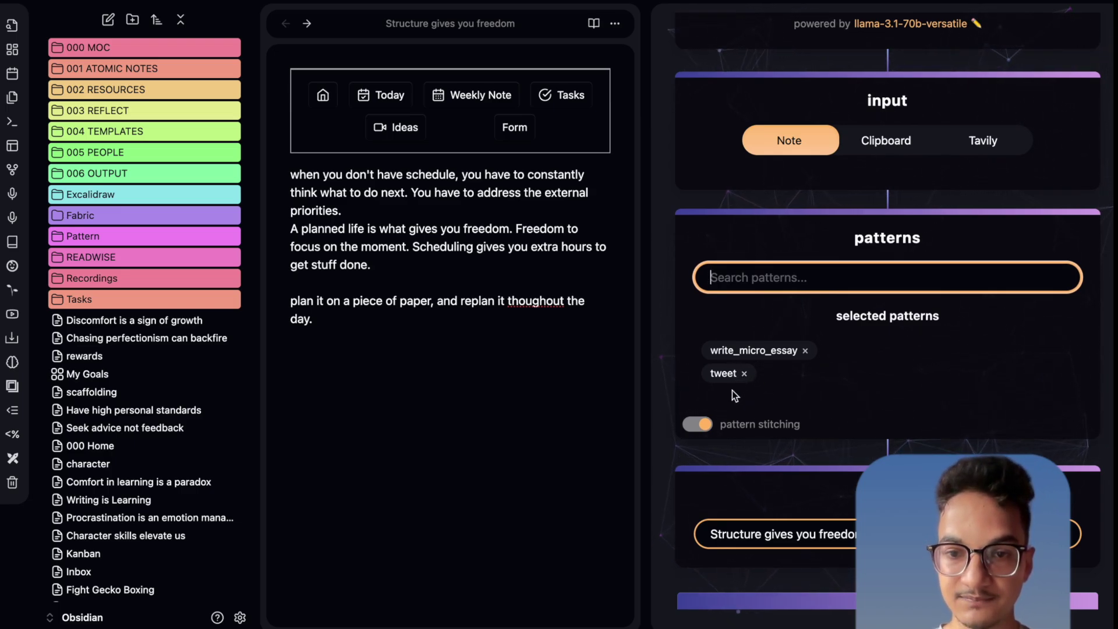
scroll(732, 364, down, 1)
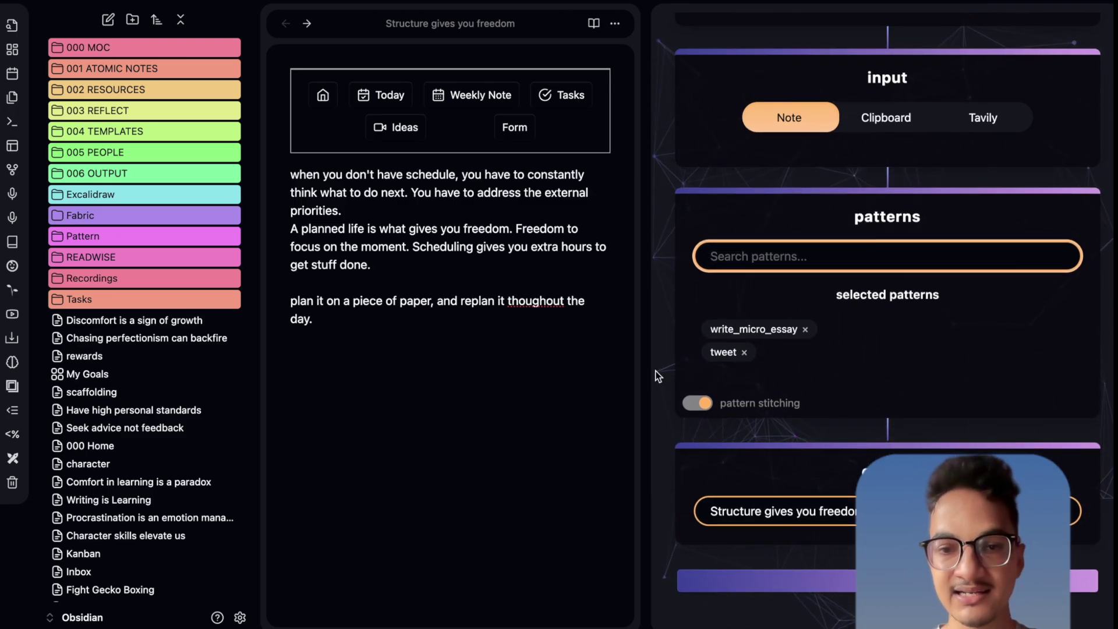
click(780, 582)
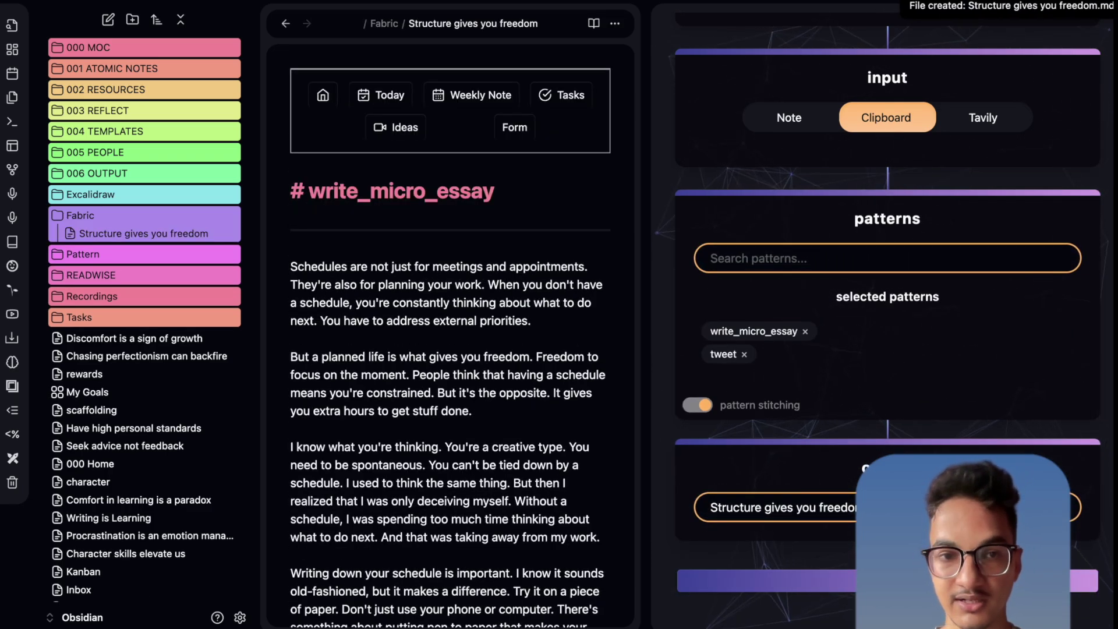
Inspect the write_micro_essay heading at the top of the stitched note.
scroll(537, 445, down, 2)
scroll(537, 444, up, 2)
drag(292, 191, 501, 216)
click(500, 217)
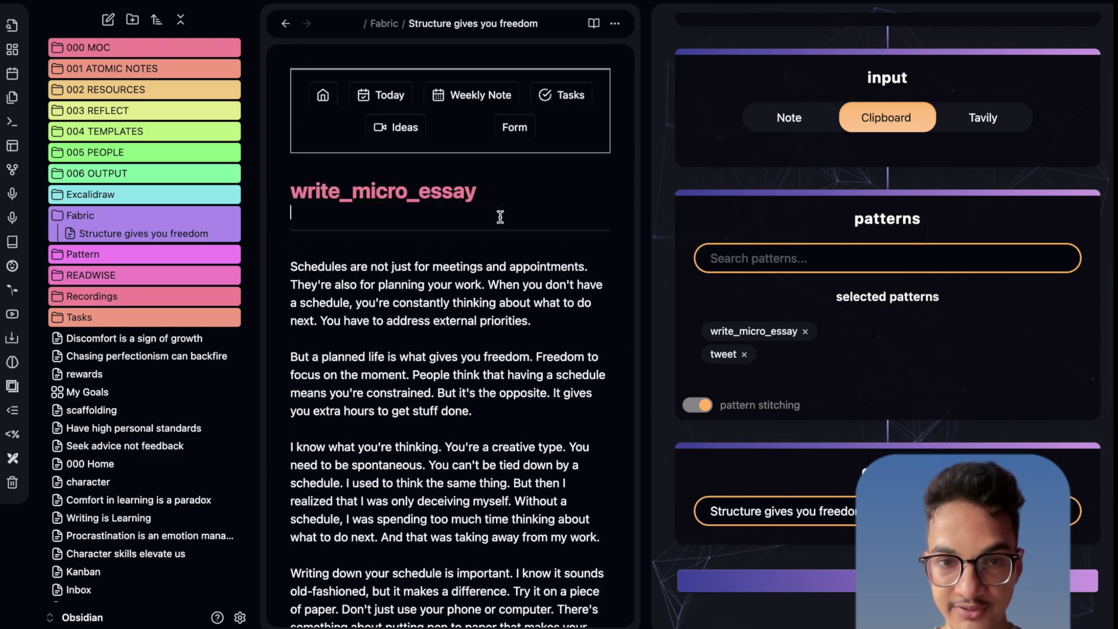
Review the generated tweet section and its hashtags below the essay.
scroll(501, 217, down, 12)
scroll(500, 216, up, 2)
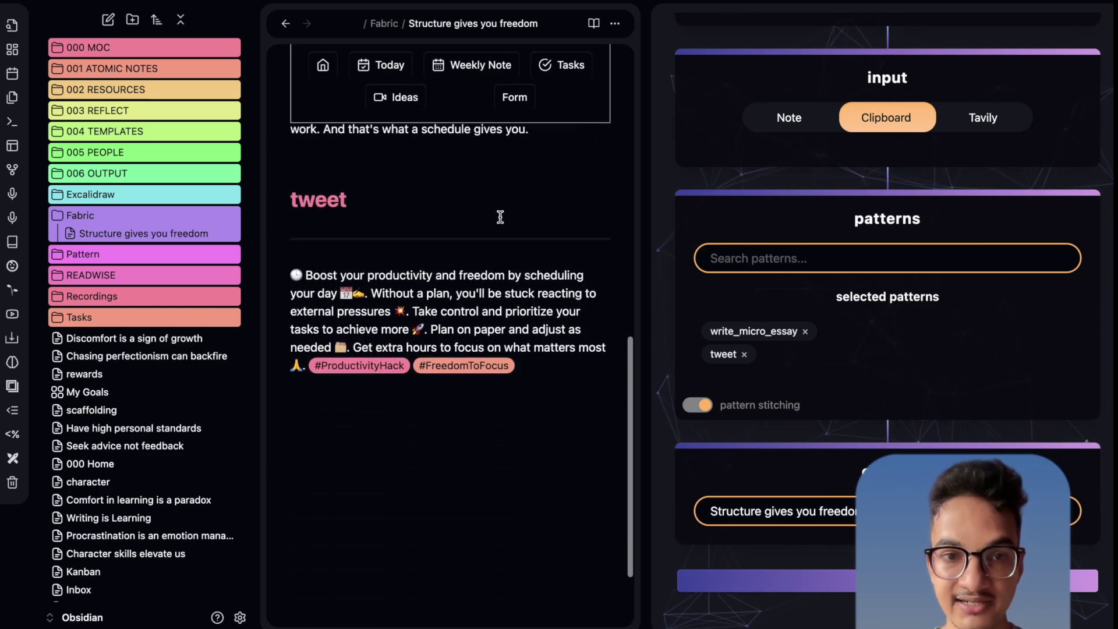
drag(289, 158, 604, 371)
click(396, 477)
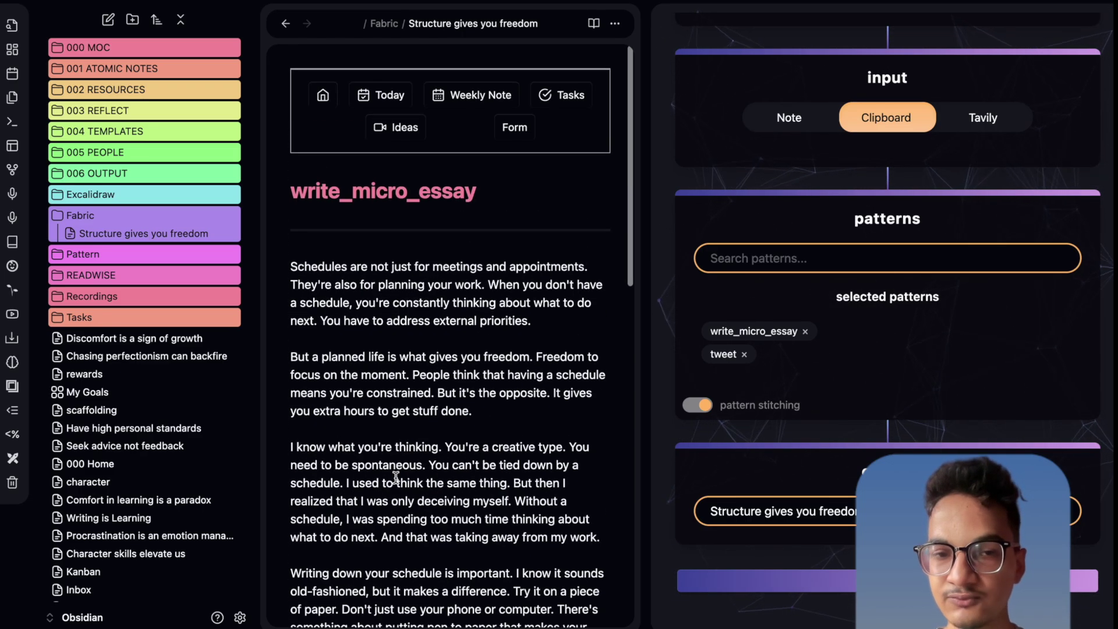
scroll(396, 477, down, 8)
scroll(396, 478, down, 3)
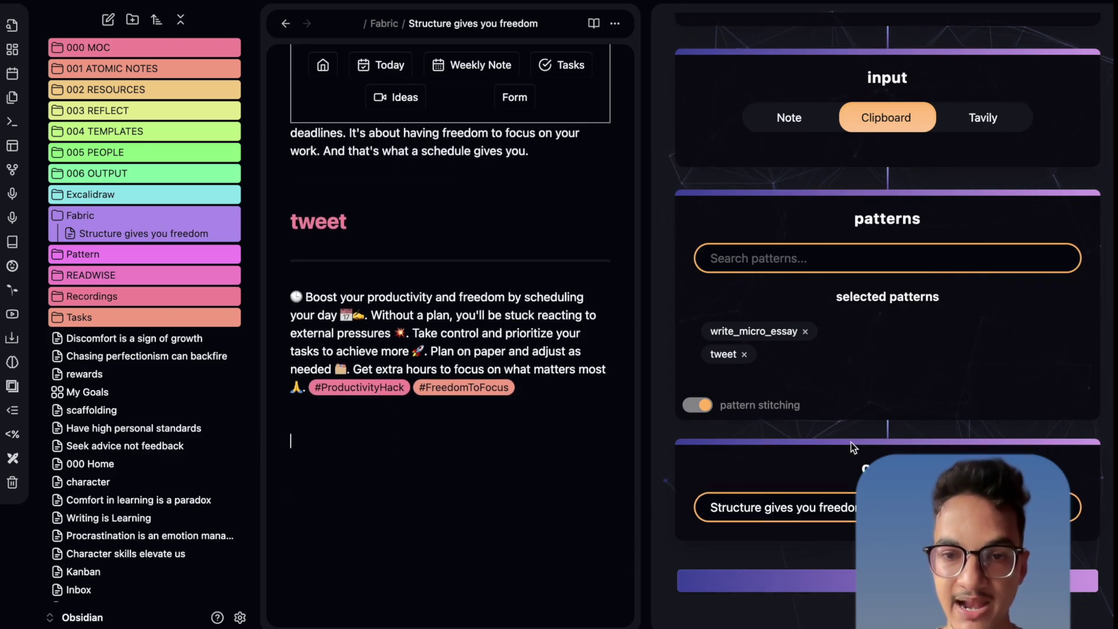
scroll(620, 348, up, 15)
click(498, 338)
Check the Mesh output folder in Settings, then pick the focus-app YouTube link from clipboard history.
key(super+comma)
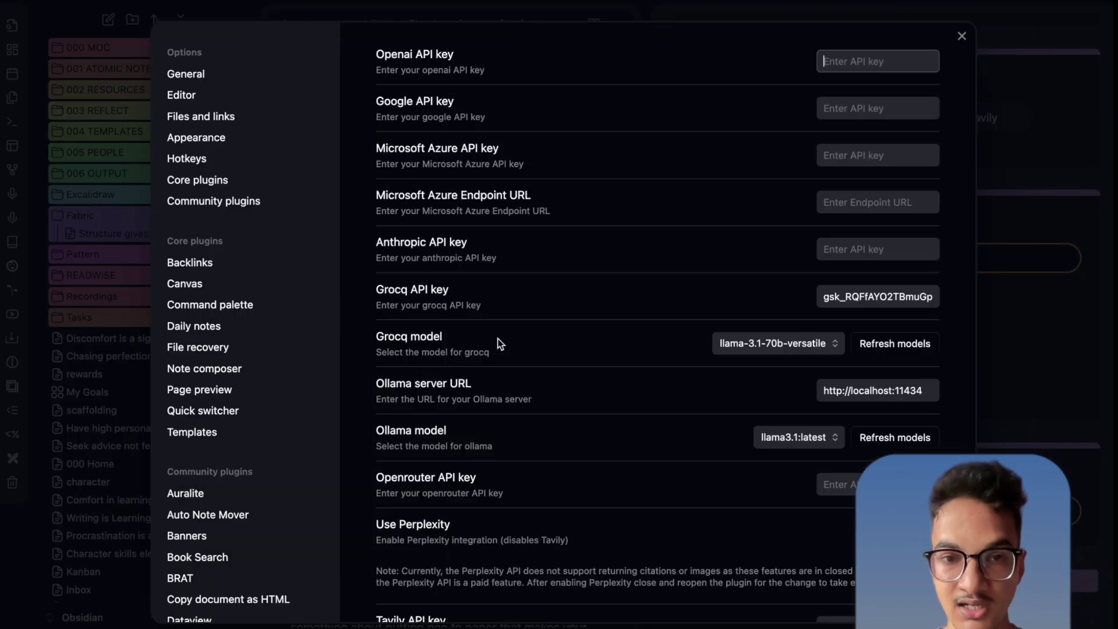
scroll(682, 448, down, 7)
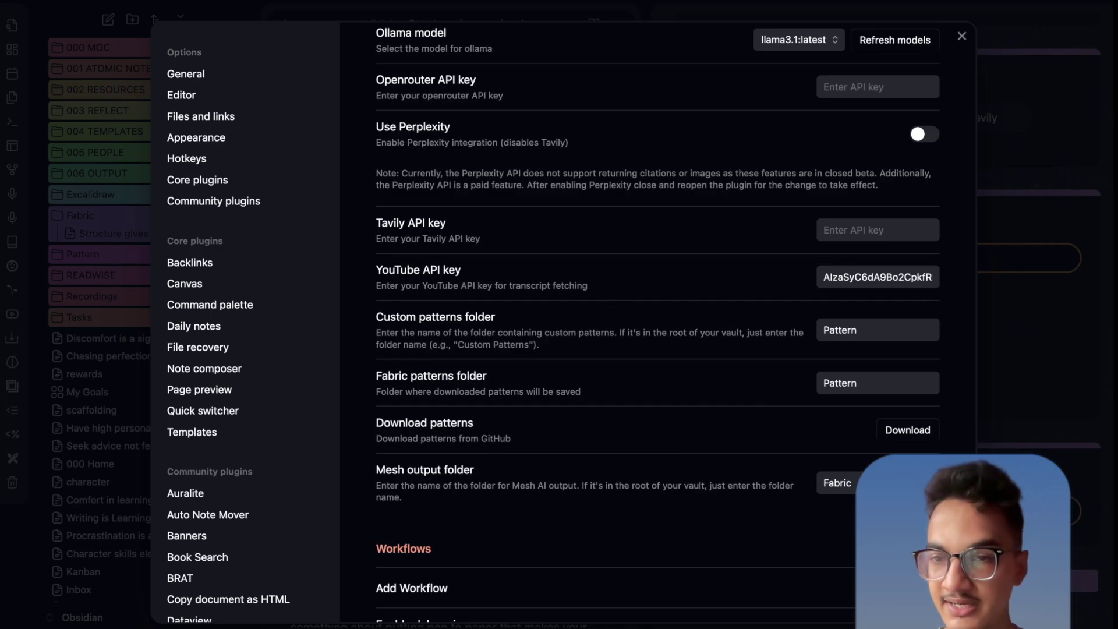
click(1046, 334)
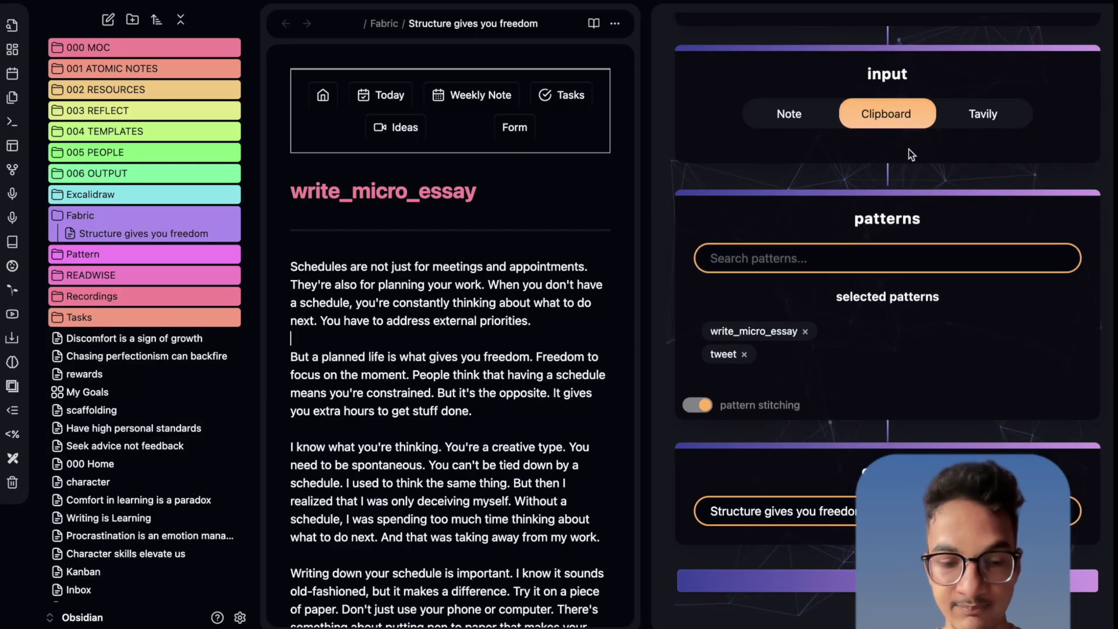
key(super+shift+v)
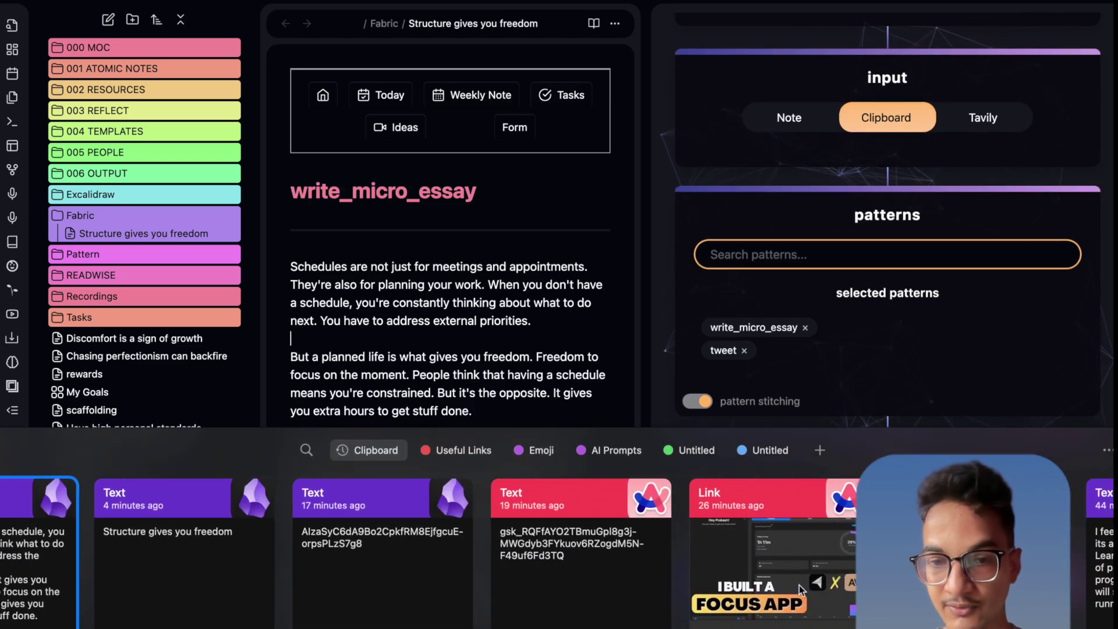
key(Escape)
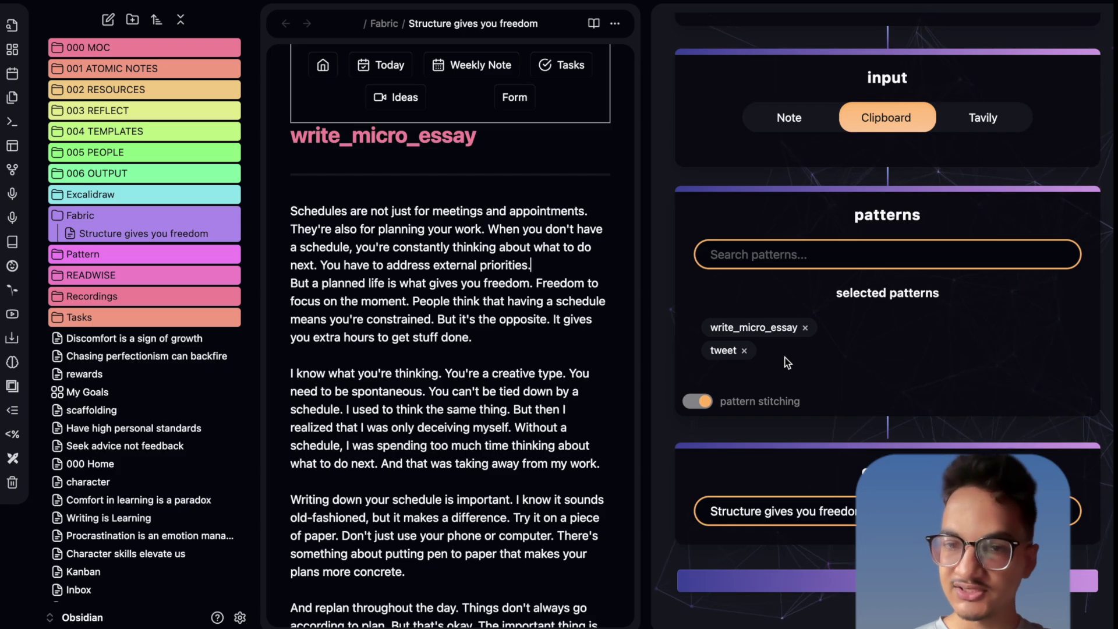
Run the selected patterns on the clipboard's focus-app YouTube link.
click(827, 580)
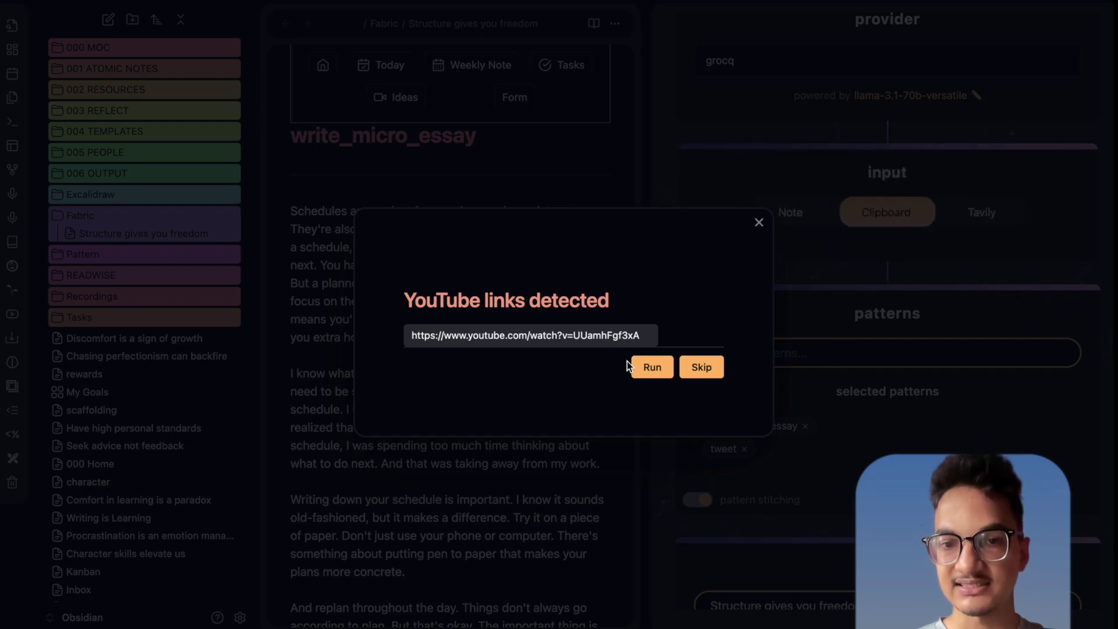
Process the detected video, review the new essay and Gen Focus tweet, and hide the sidebar.
click(653, 367)
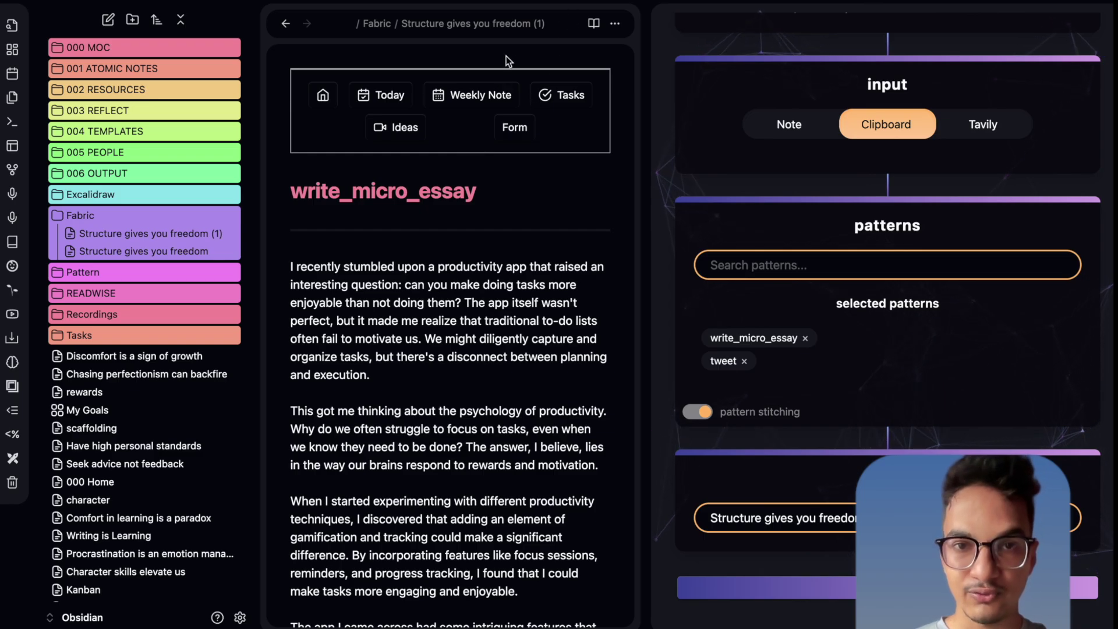
scroll(839, 423, down, 1)
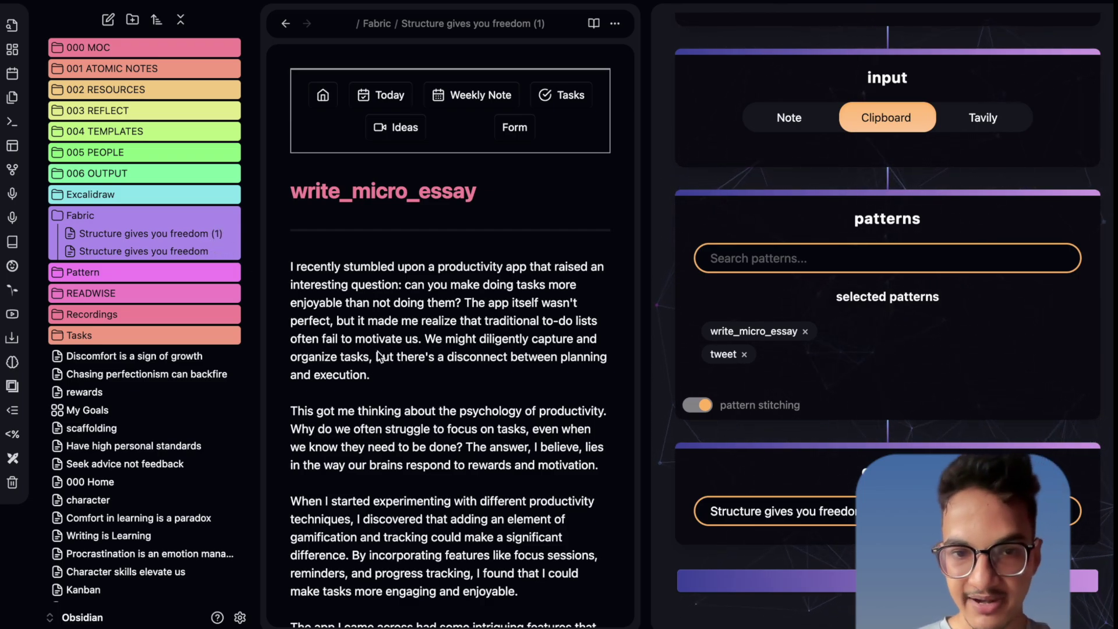
scroll(378, 351, down, 2)
scroll(506, 249, up, 2)
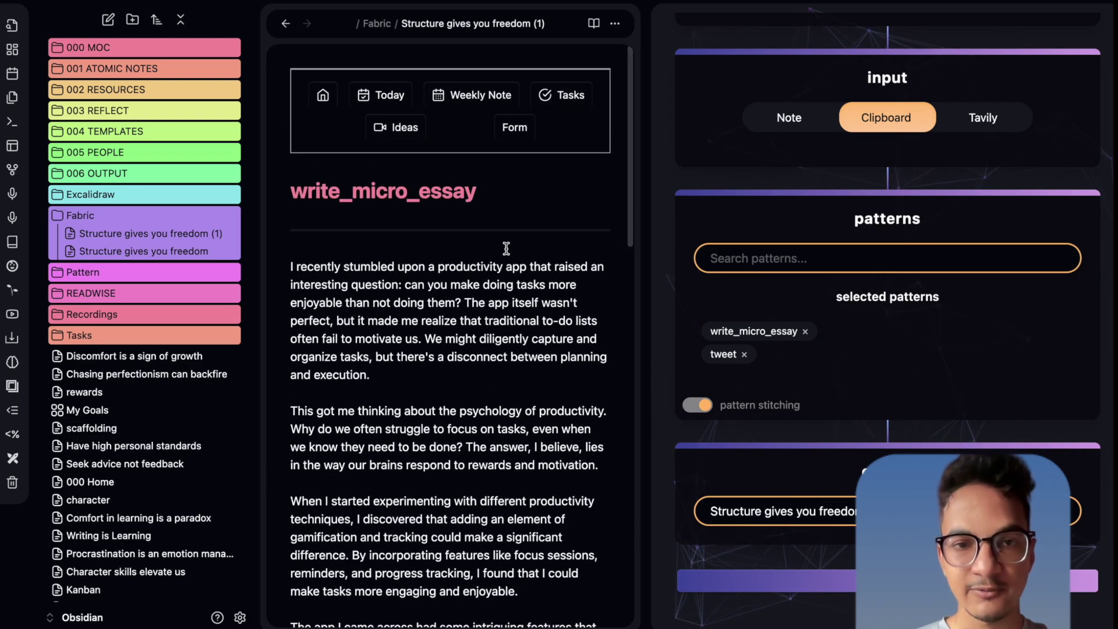
click(506, 249)
scroll(340, 200, down, 6)
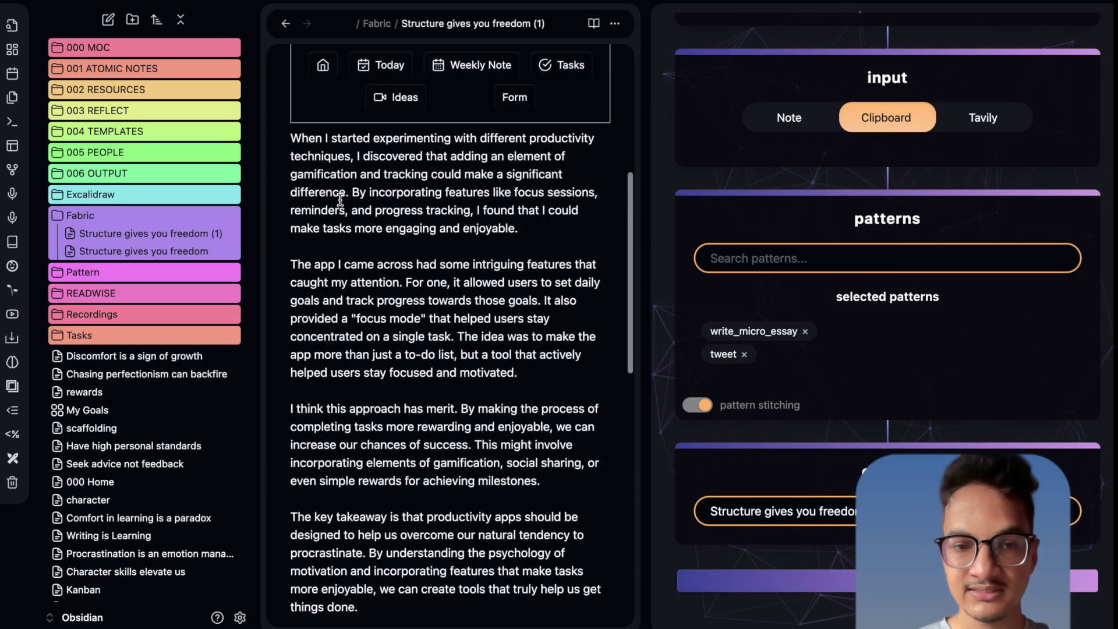
scroll(340, 200, down, 7)
scroll(320, 498, down, 1)
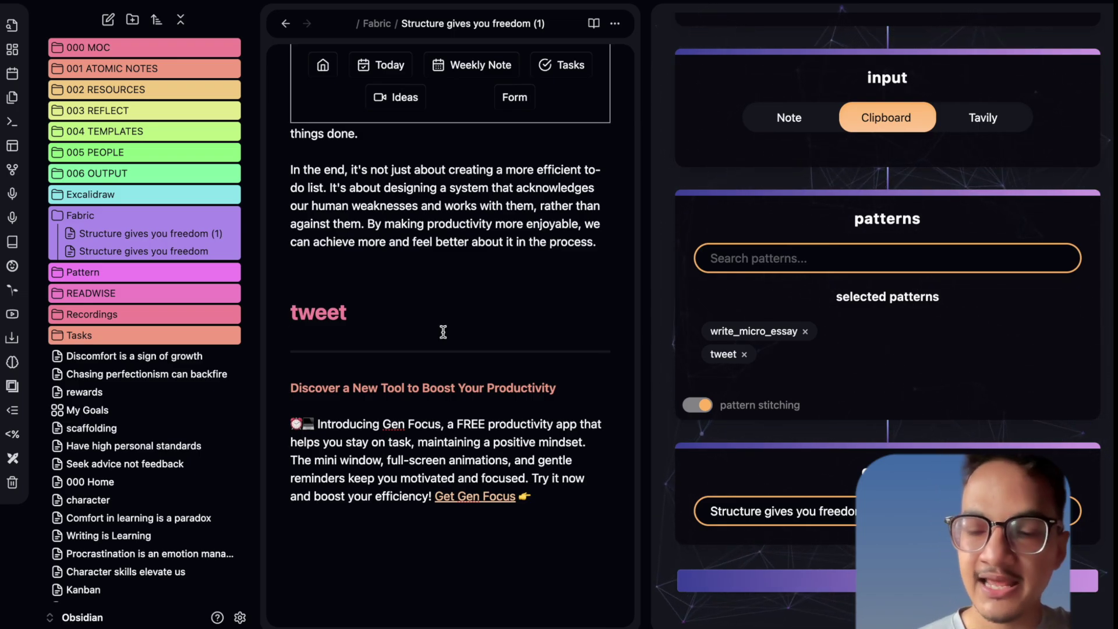
key(super+shift+l)
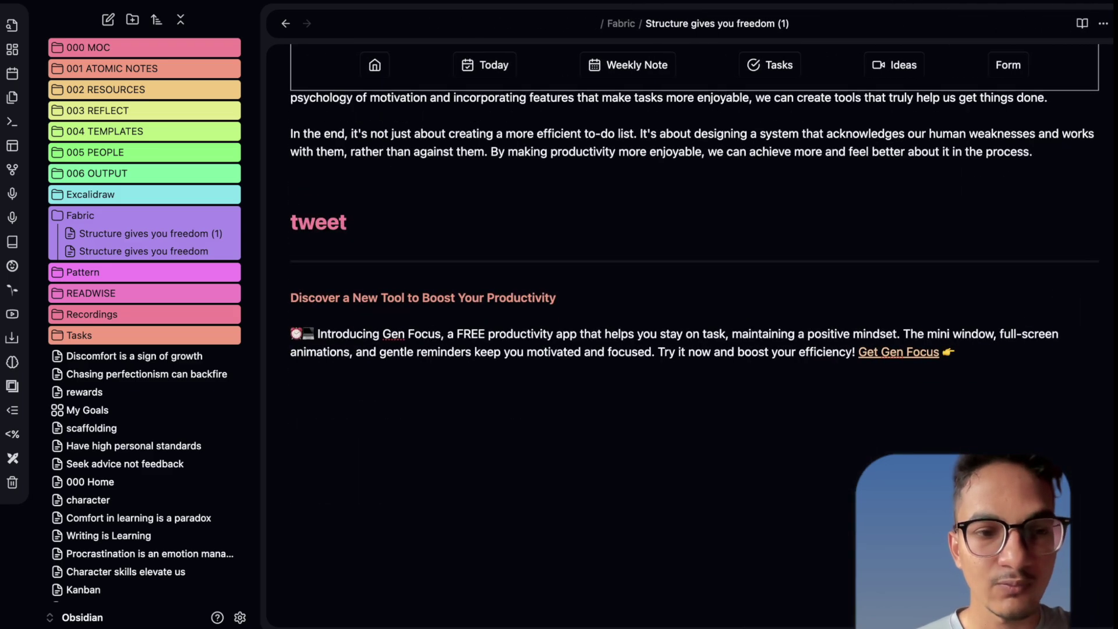
Add a Mesh AI workflow named Youtube that uses the grocq provider.
key(super+comma)
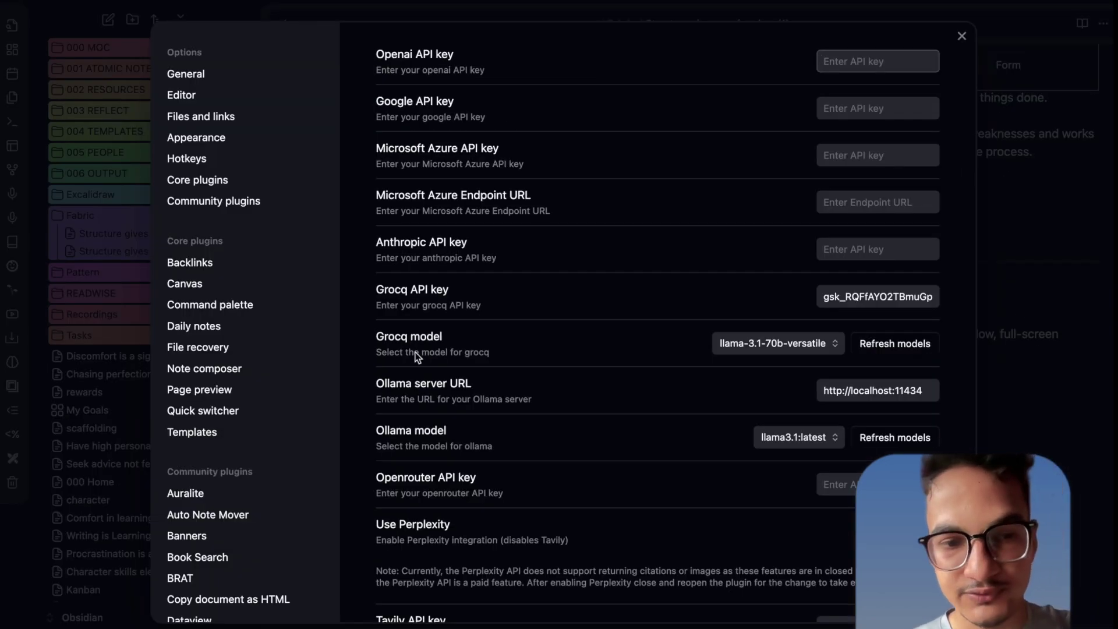
scroll(236, 418, down, 7)
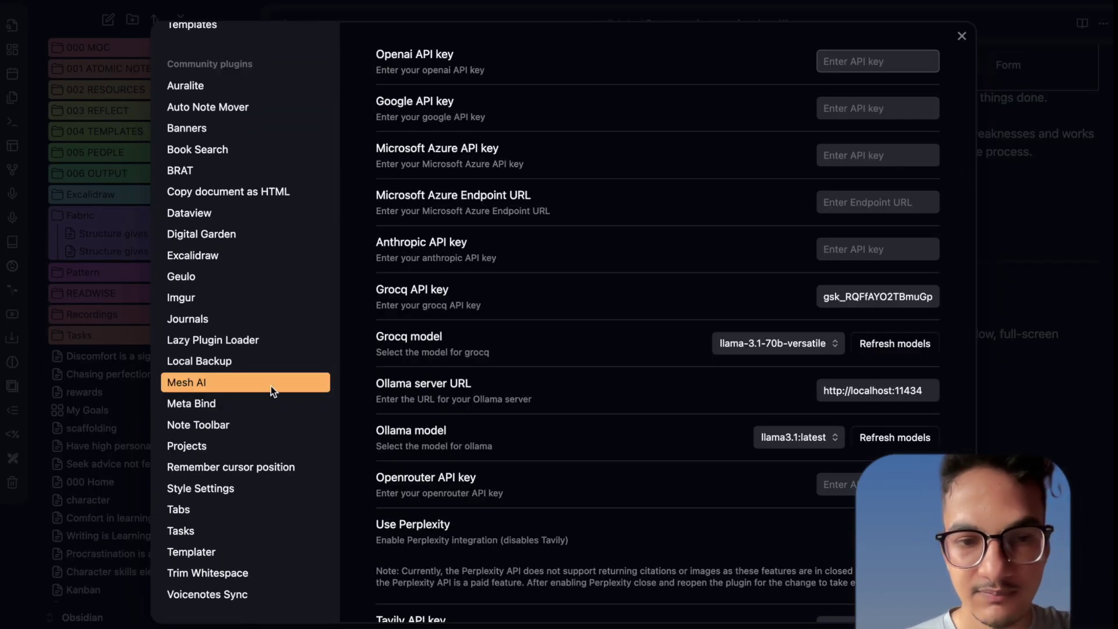
scroll(613, 521, down, 8)
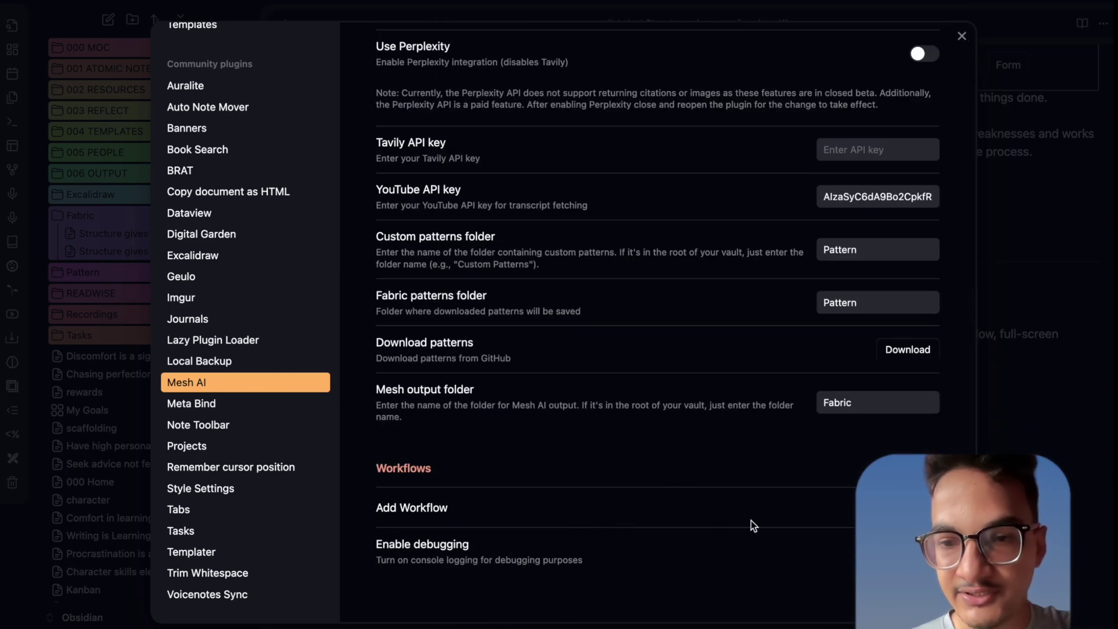
click(909, 507)
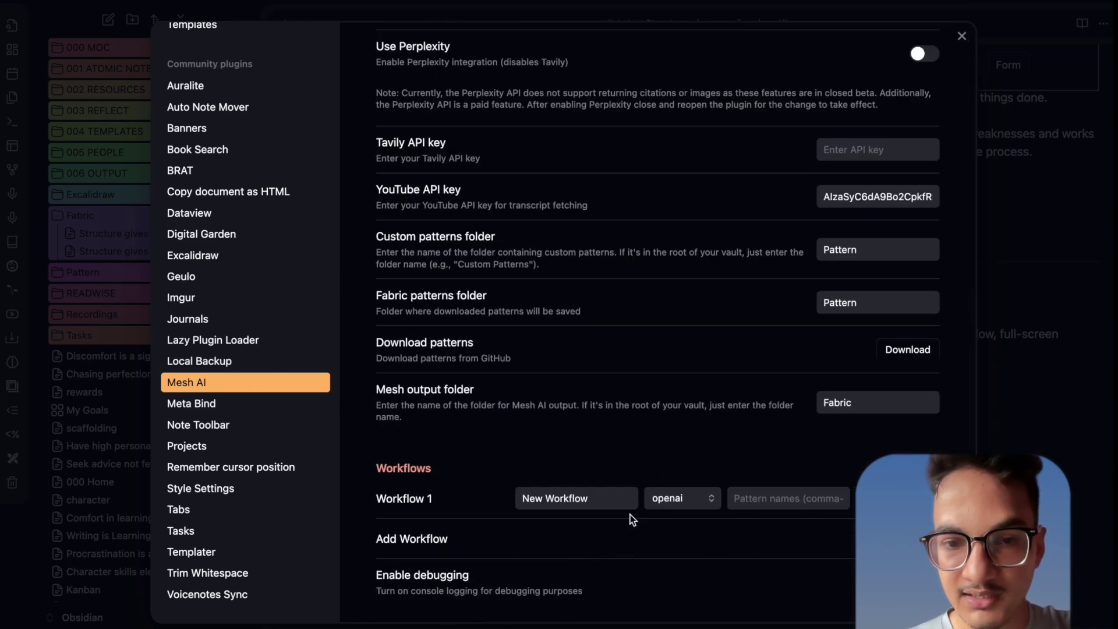
triple_click(606, 506)
text(Youtub)
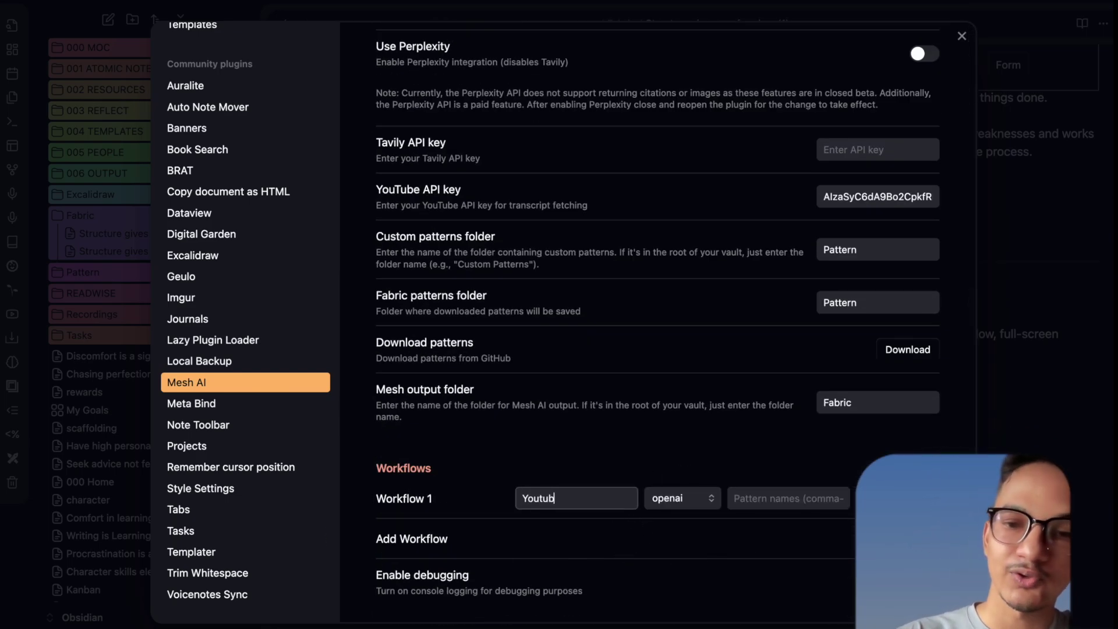
click(668, 500)
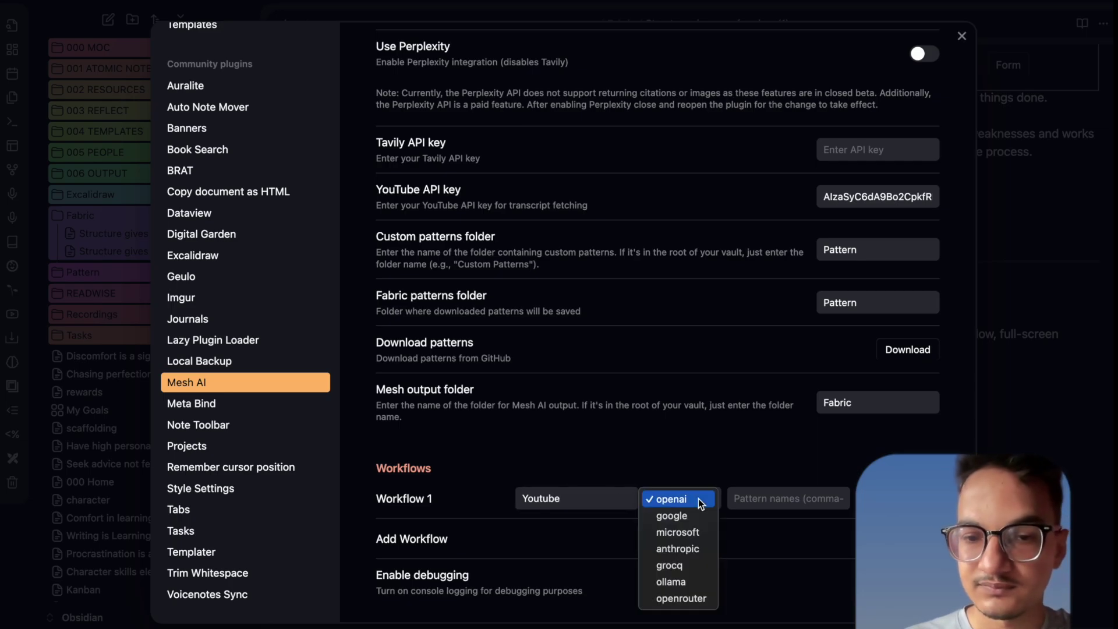
click(677, 570)
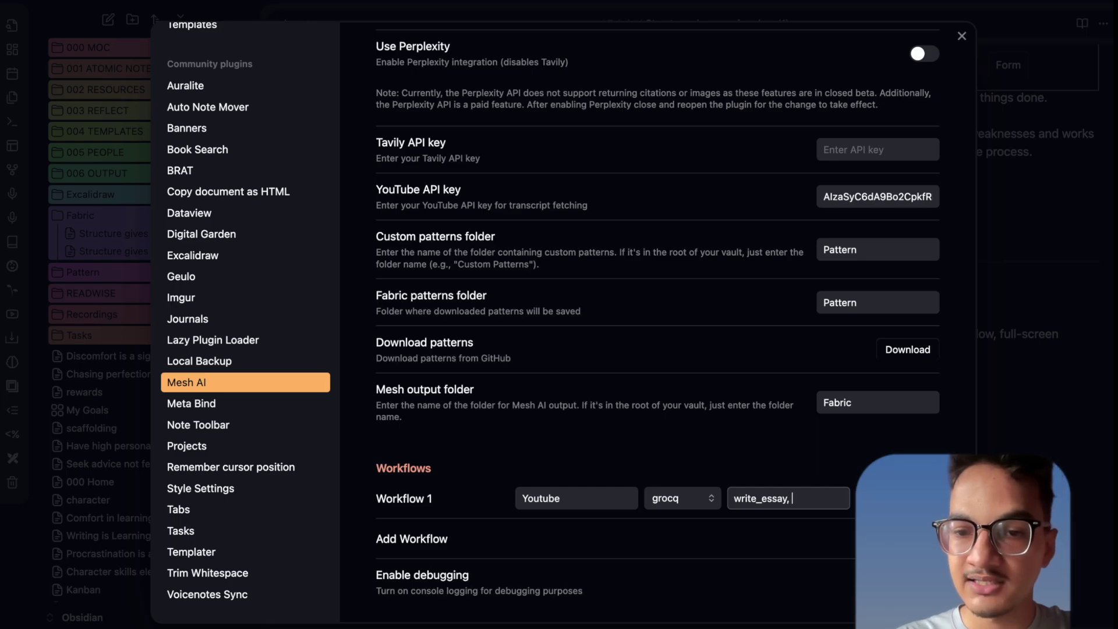
Set the Youtube workflow's patterns to rate_content and extract_wisdom and close Settings.
key(super+a)
key(BackSpace)
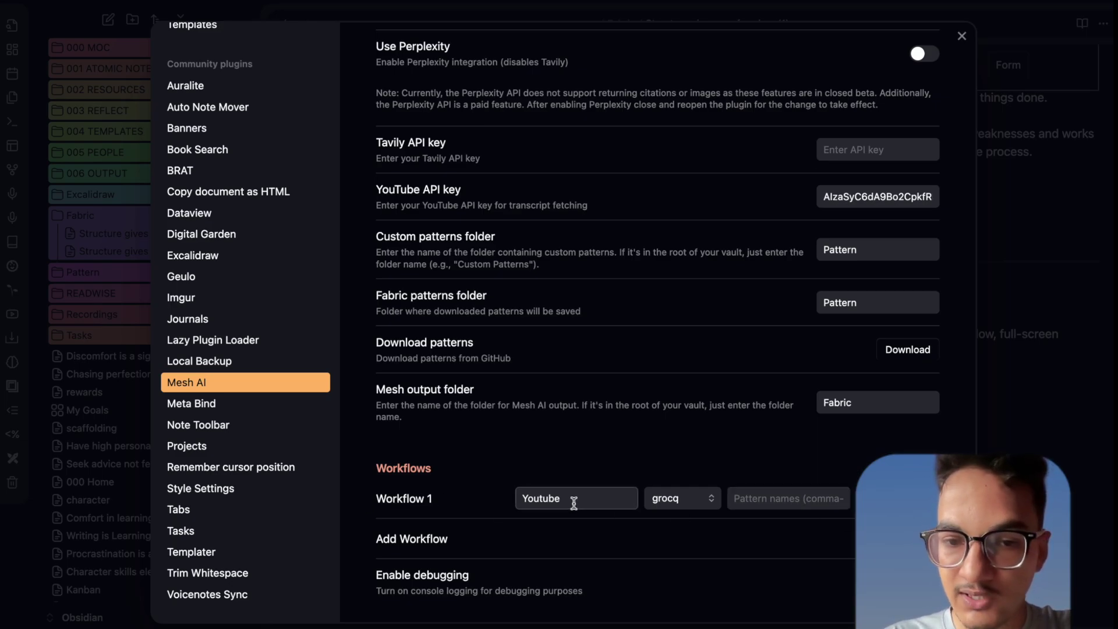
click(652, 505)
click(747, 503)
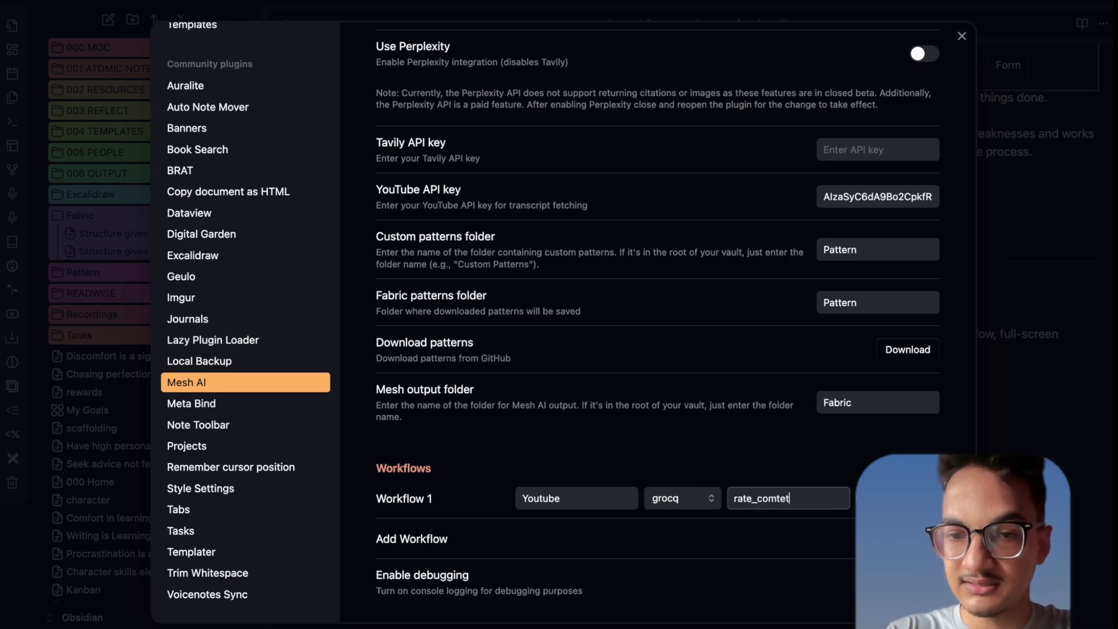
text(isdom)
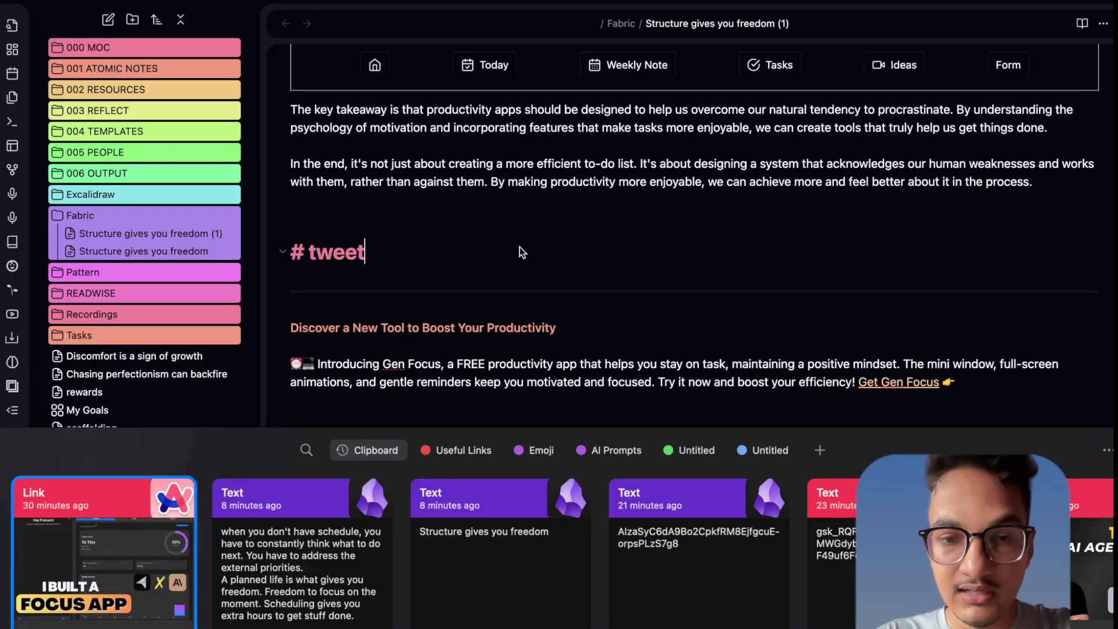
key(Escape)
key(Escape)
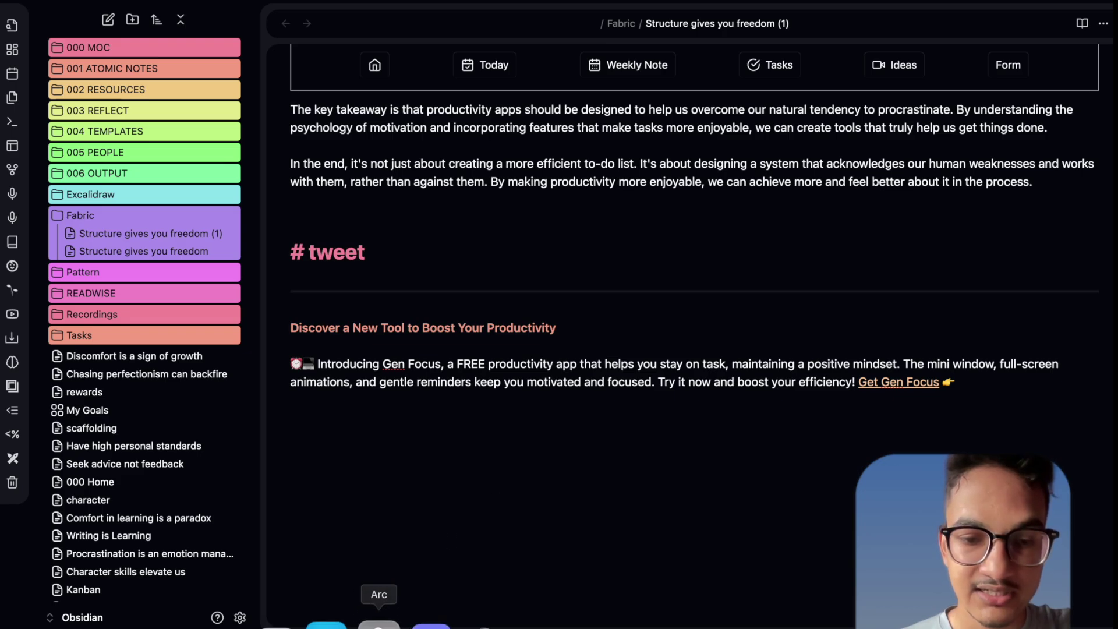
Glance at the fabric repository and Groq pages in Arc, then return to Obsidian.
click(373, 622)
key(super+bracketleft)
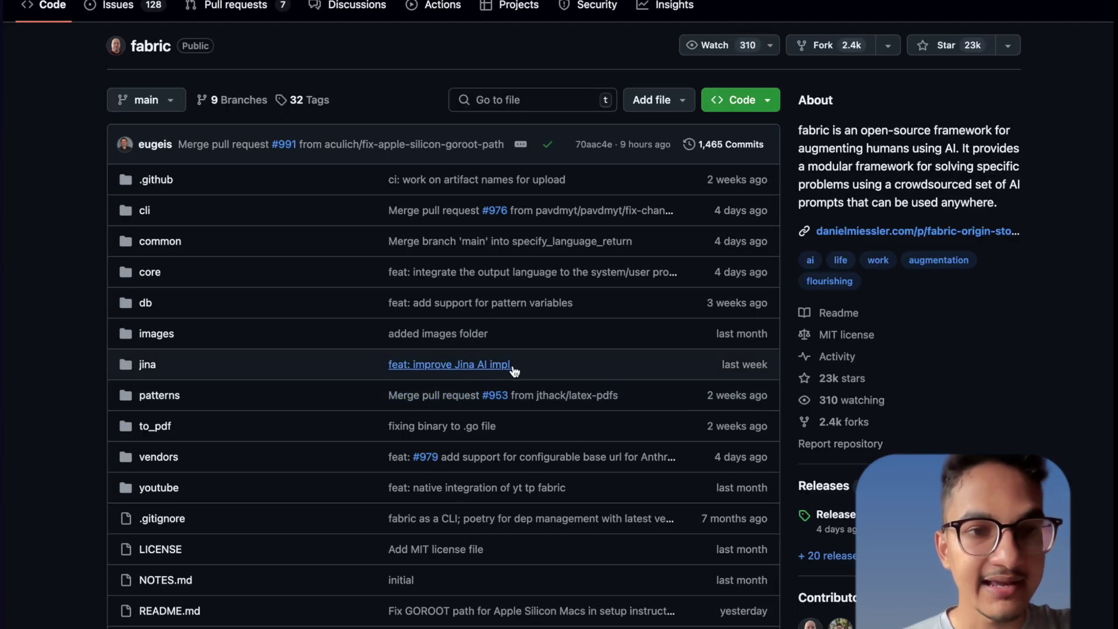
key(super+bracketleft)
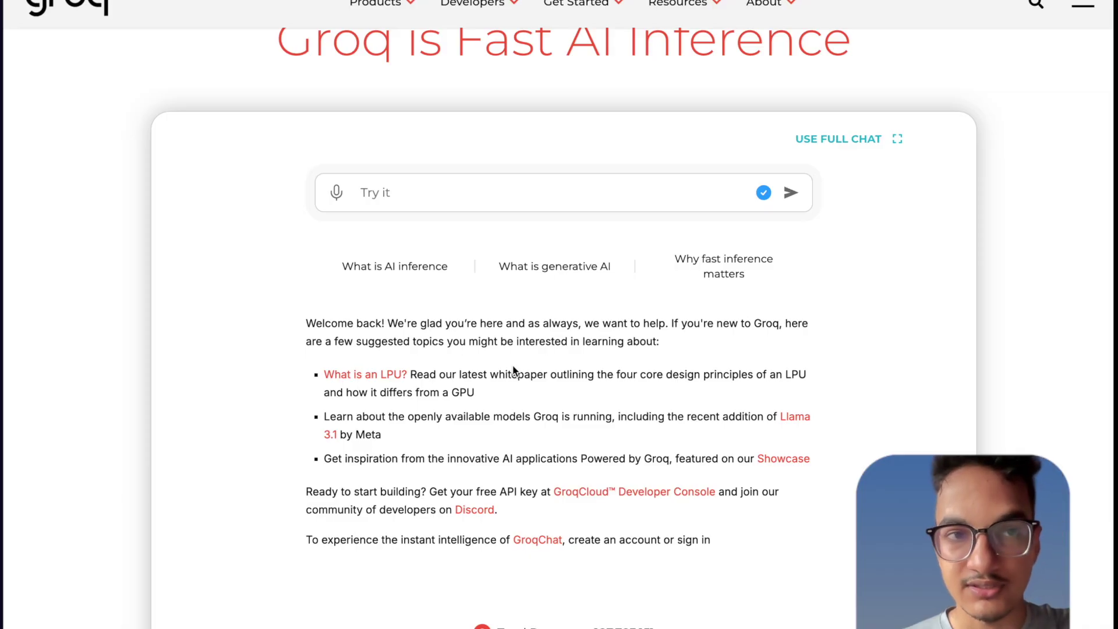
key(super+n)
key(super+Tab)
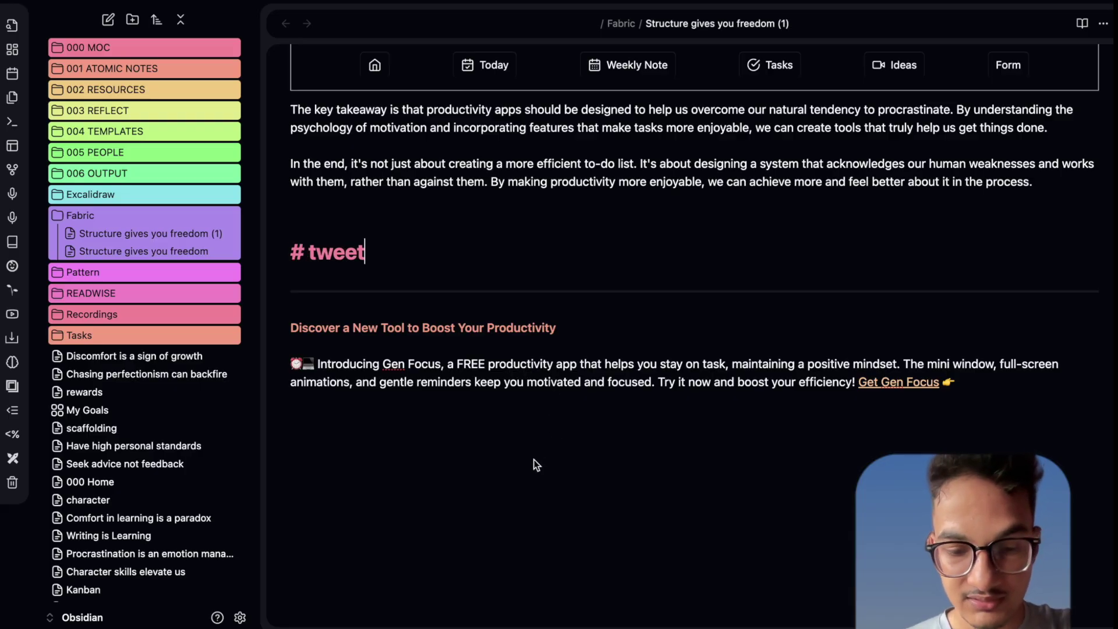
Select the essay paragraphs beginning 'I recently…' under the write_micro_essay heading.
scroll(599, 317, up, 7)
scroll(599, 317, down, 1)
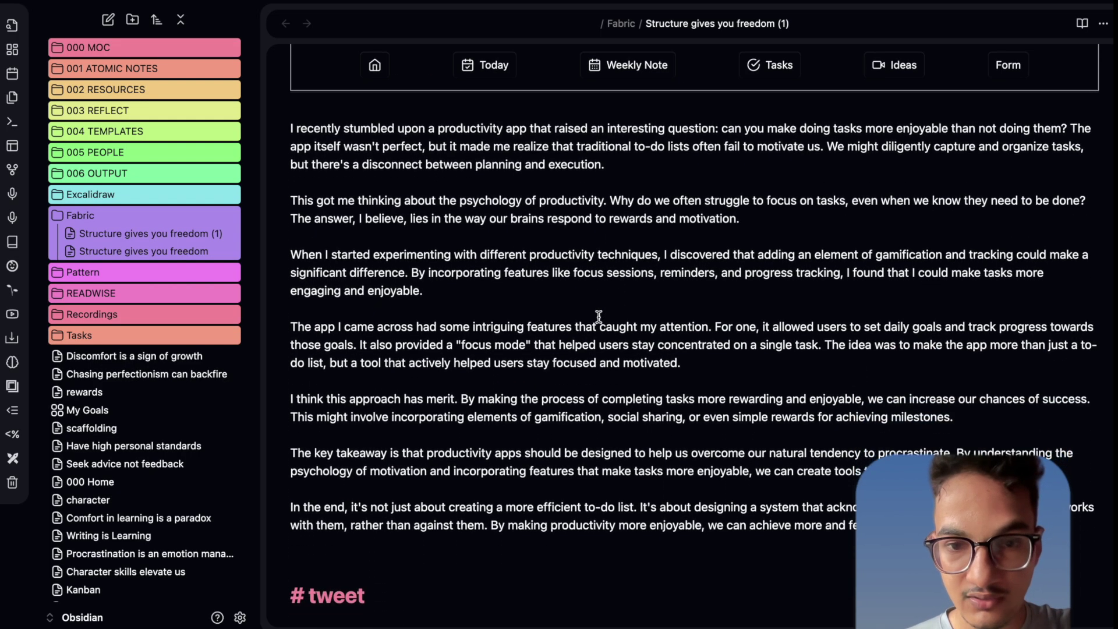
scroll(693, 349, up, 3)
shift+click(261, 227)
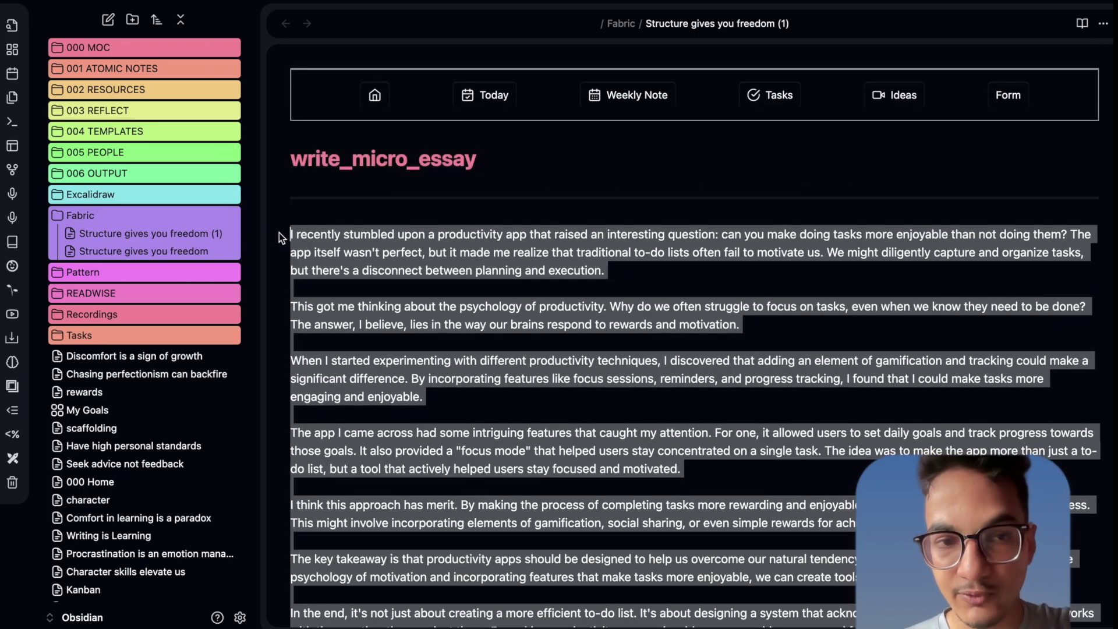
Run the Mesh AI 'Youtube (Clipboard)' workflow from the command palette on the clipboard text.
key(super+p)
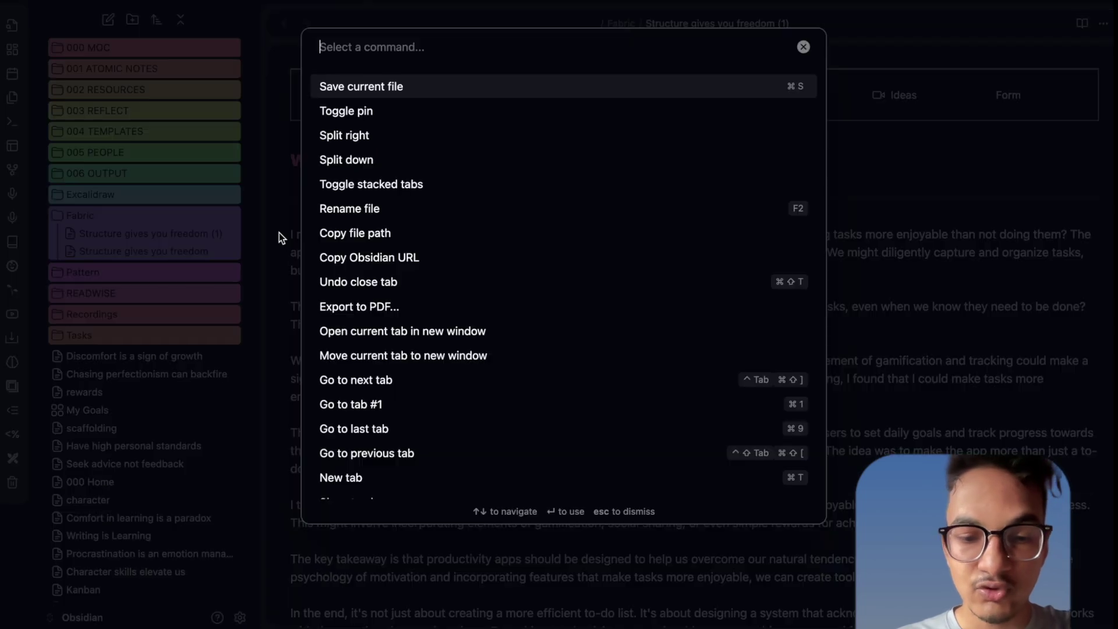
text(youtube)
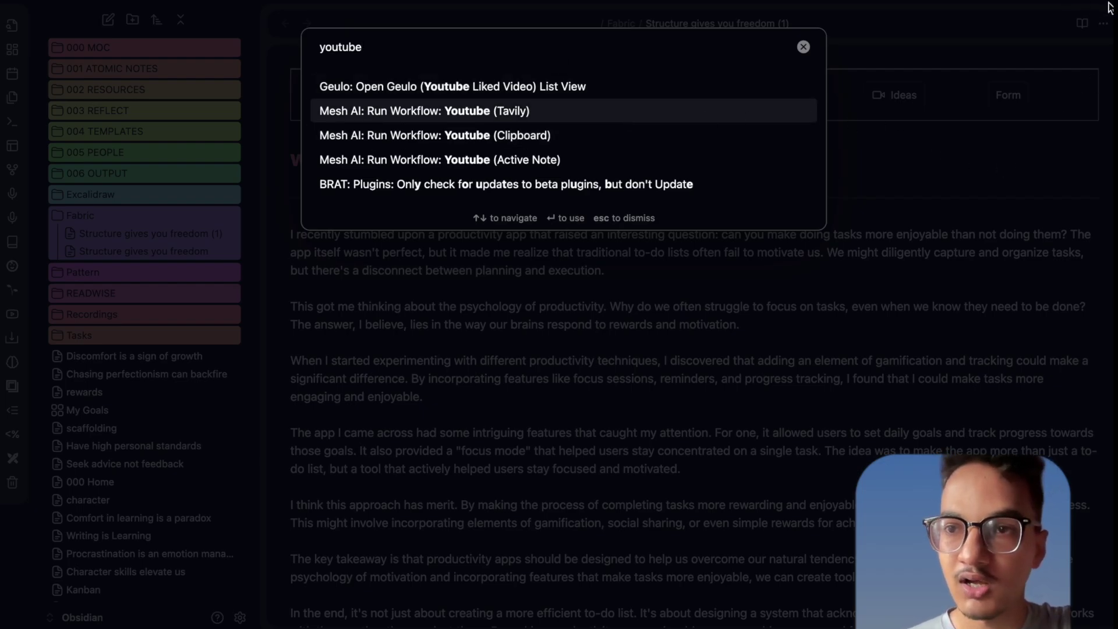
click(482, 140)
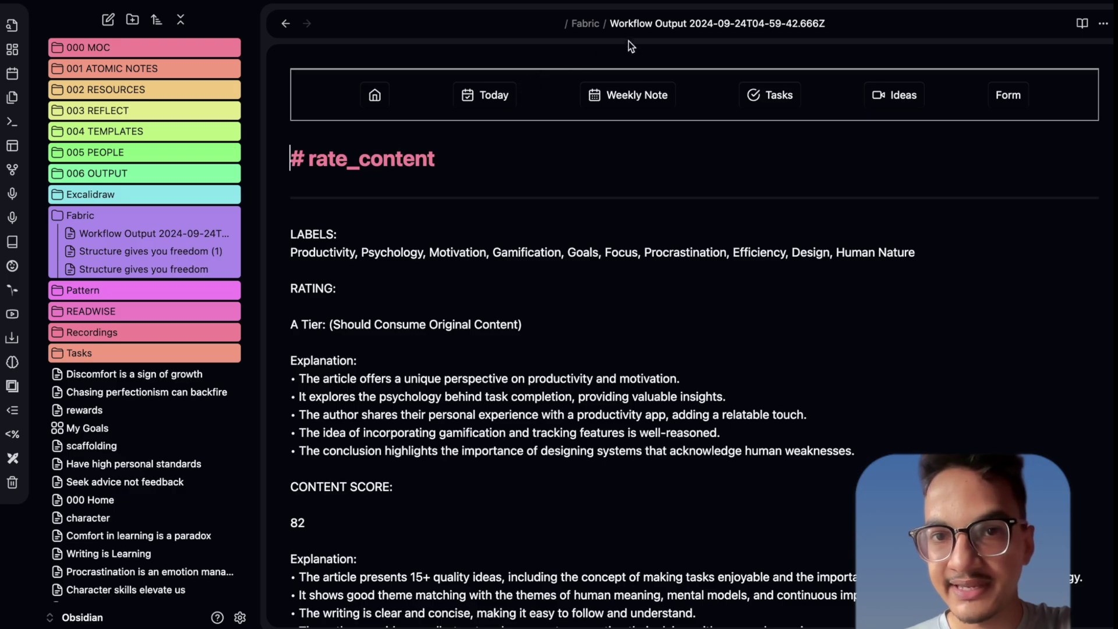
click(686, 23)
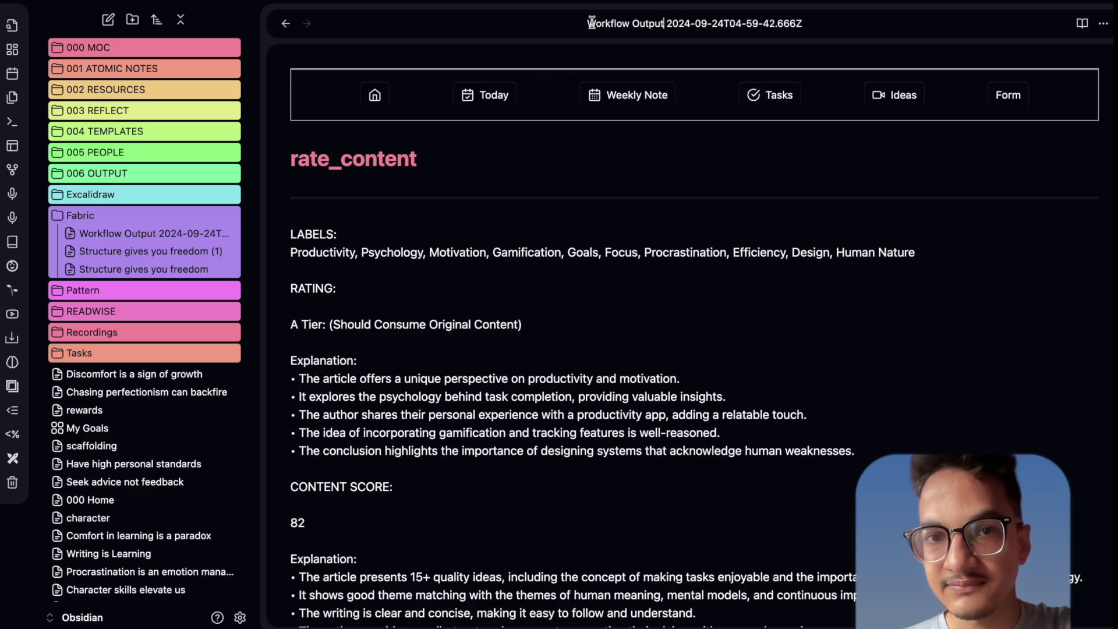
drag(597, 22, 798, 27)
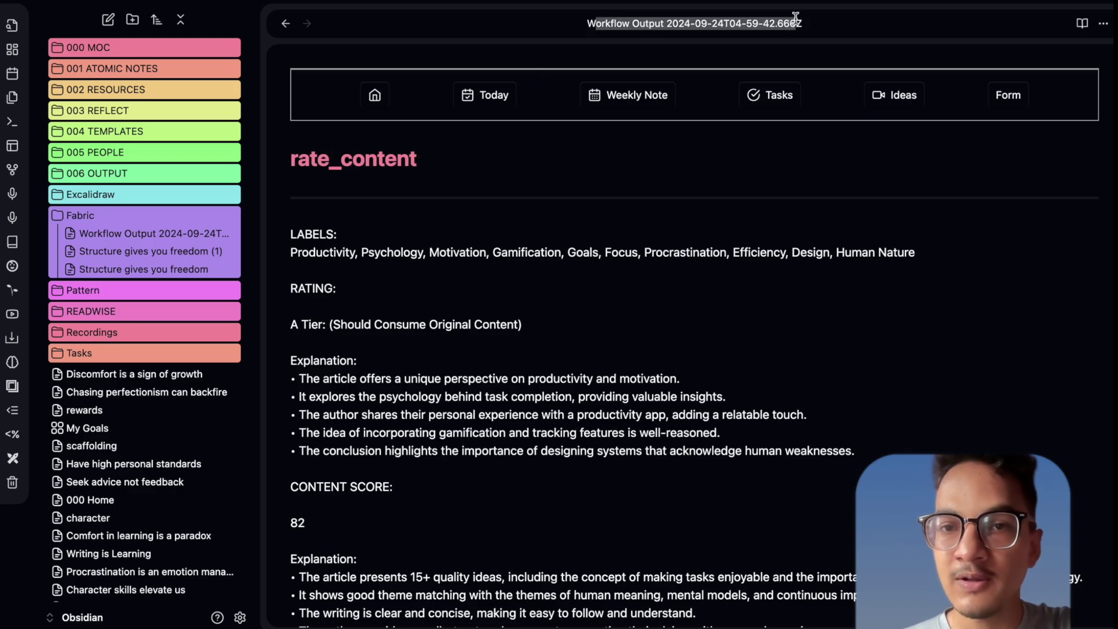
scroll(467, 278, down, 1)
scroll(467, 277, down, 5)
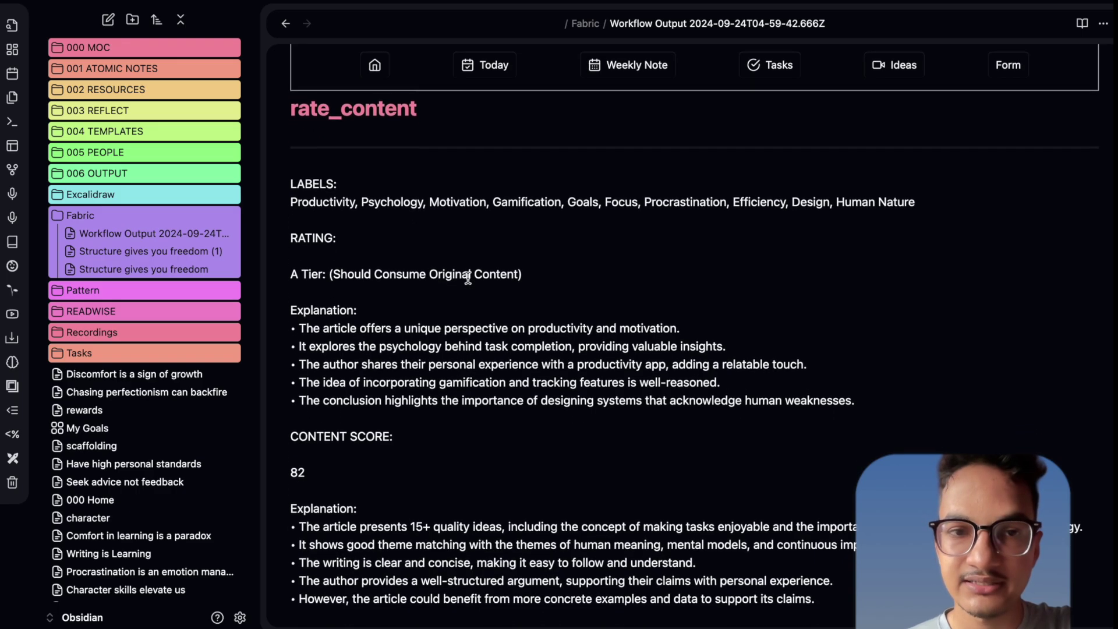
scroll(468, 279, down, 8)
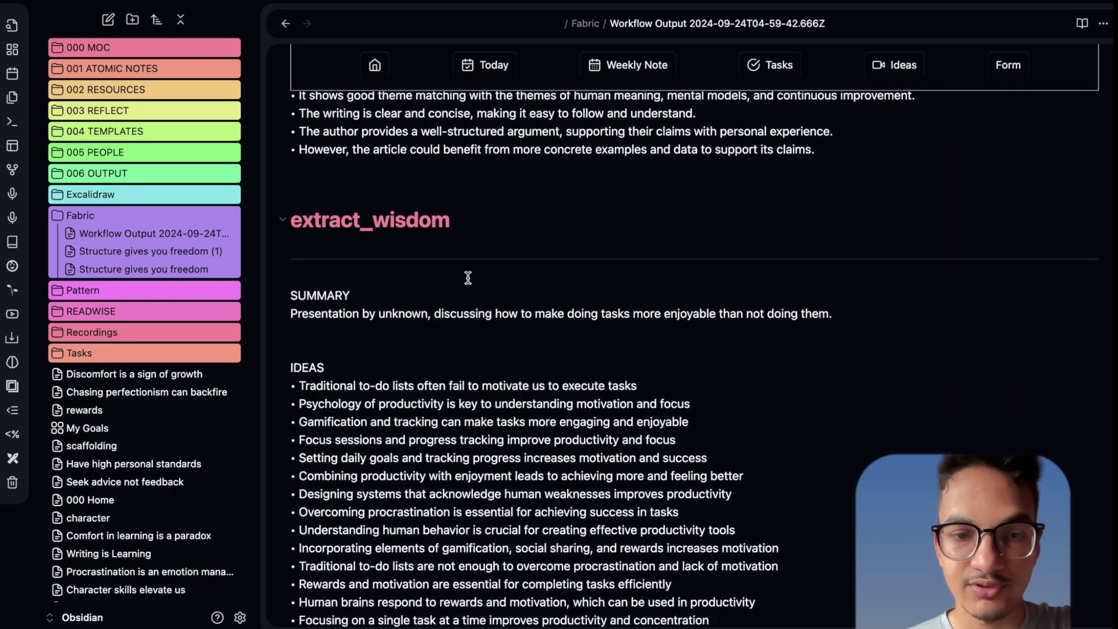
scroll(469, 278, up, 15)
click(391, 167)
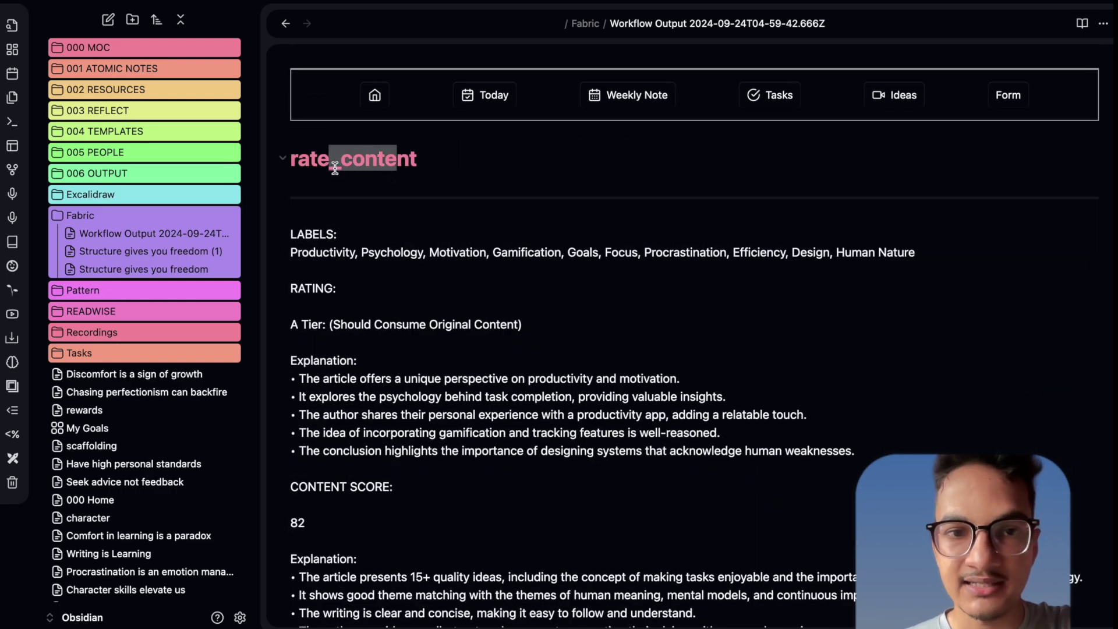
key(ctrl+z)
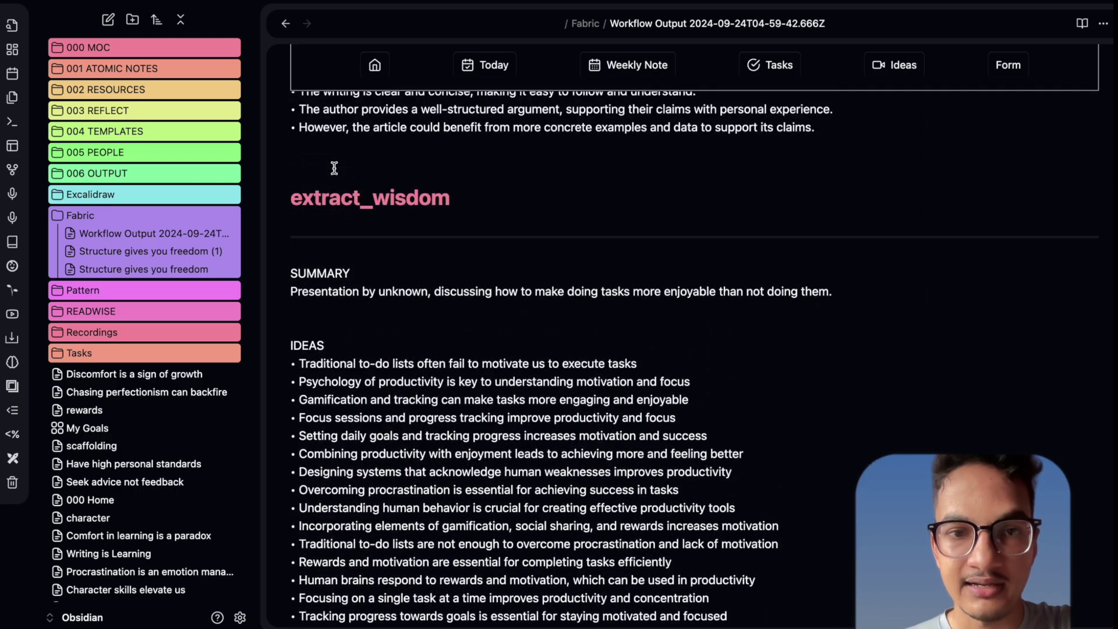
scroll(547, 210, down, 6)
scroll(549, 213, down, 5)
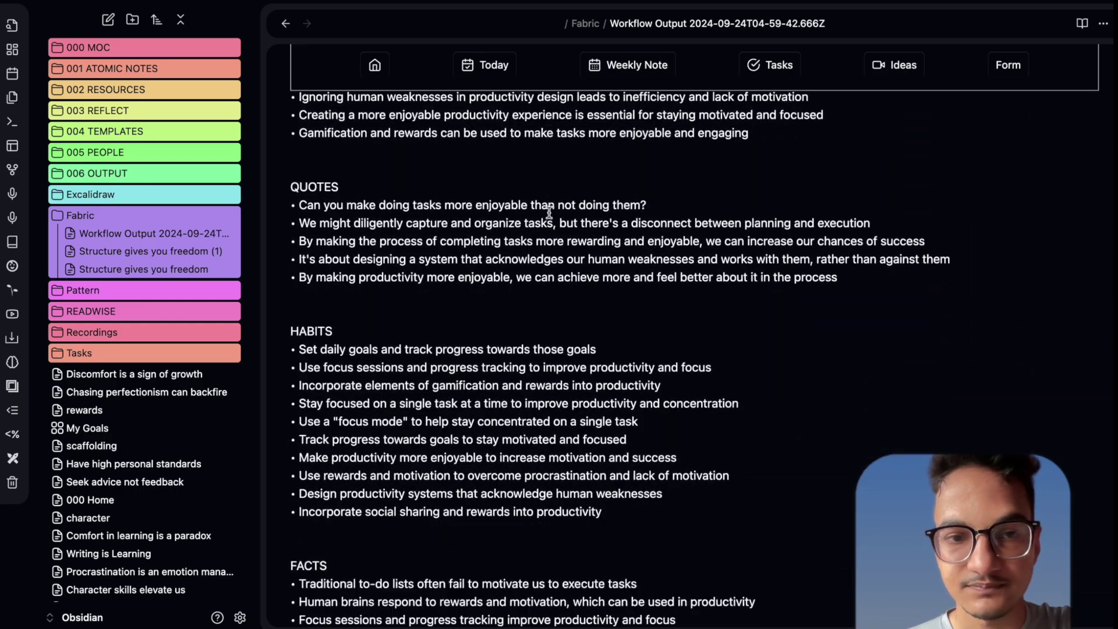
key(ctrl+shift+z)
Close the Workflow Output note and review Mesh AI settings for the 'Youtube' workflow on grocq.
key(super+w)
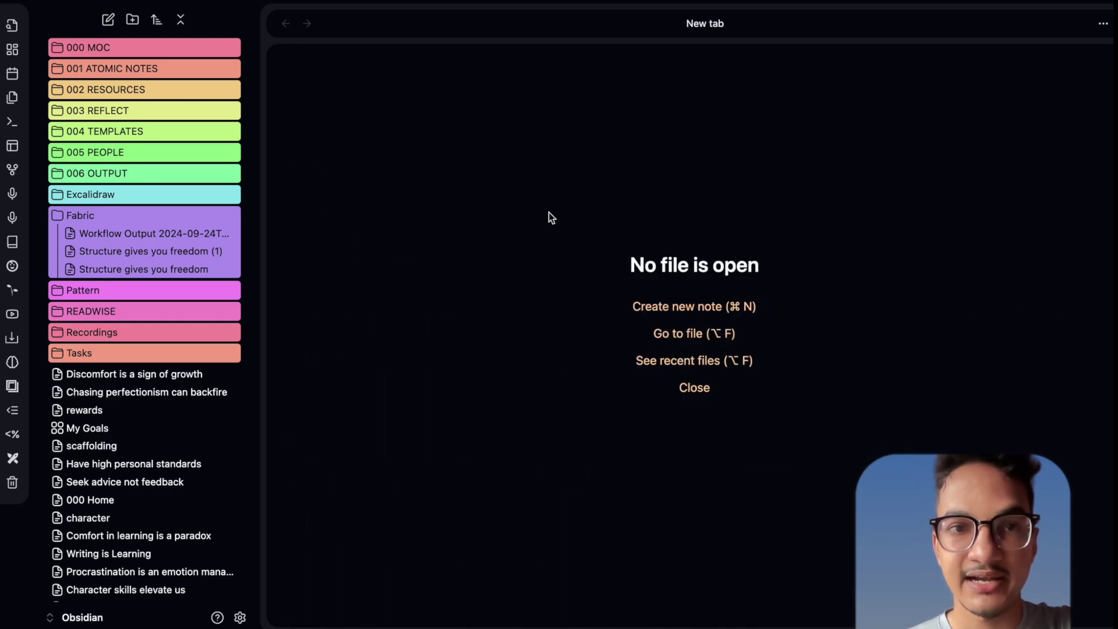
key(super+comma)
scroll(526, 330, down, 10)
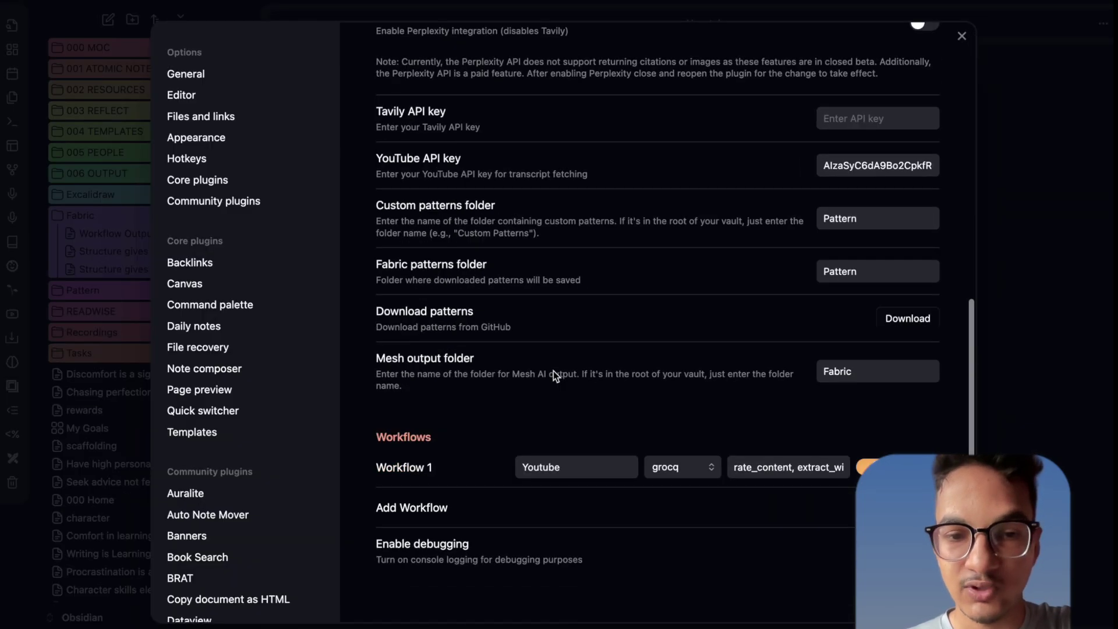
click(545, 467)
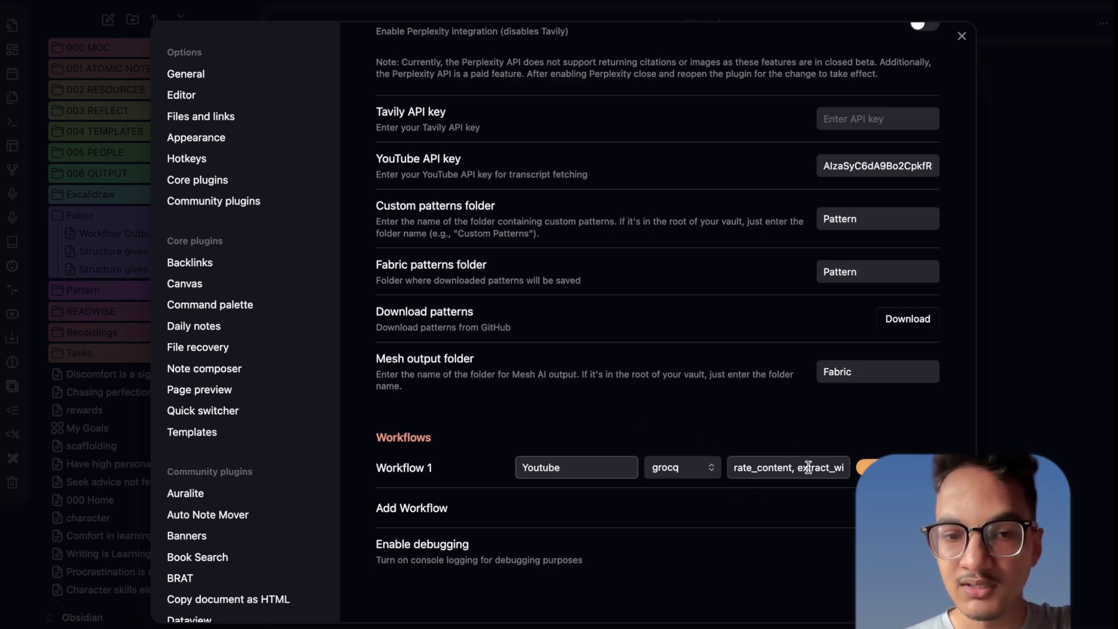
scroll(963, 47, up, 9)
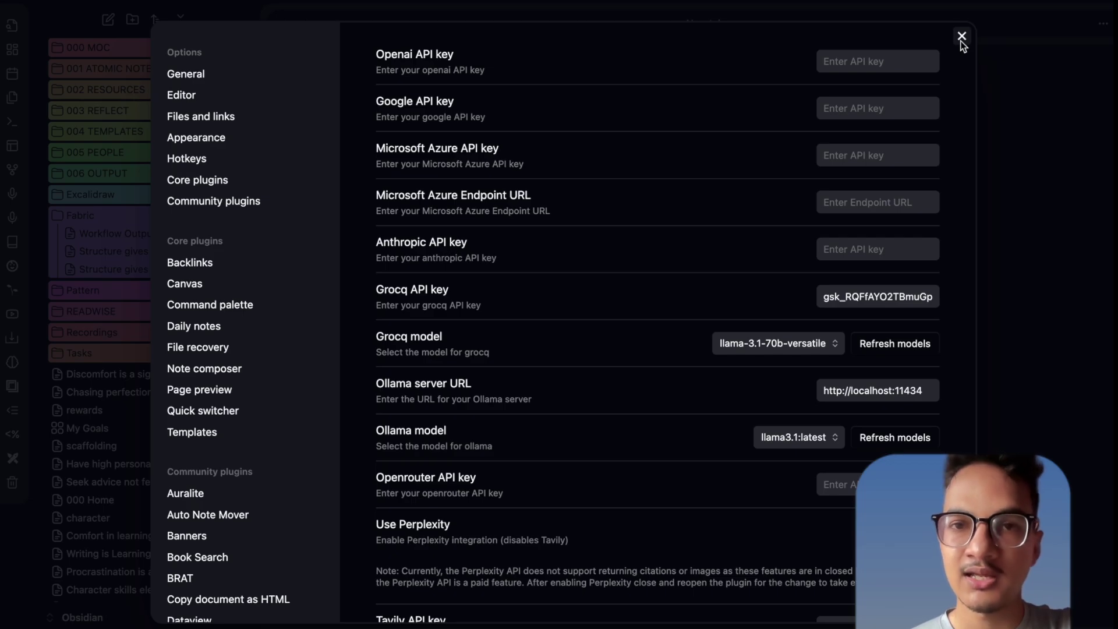